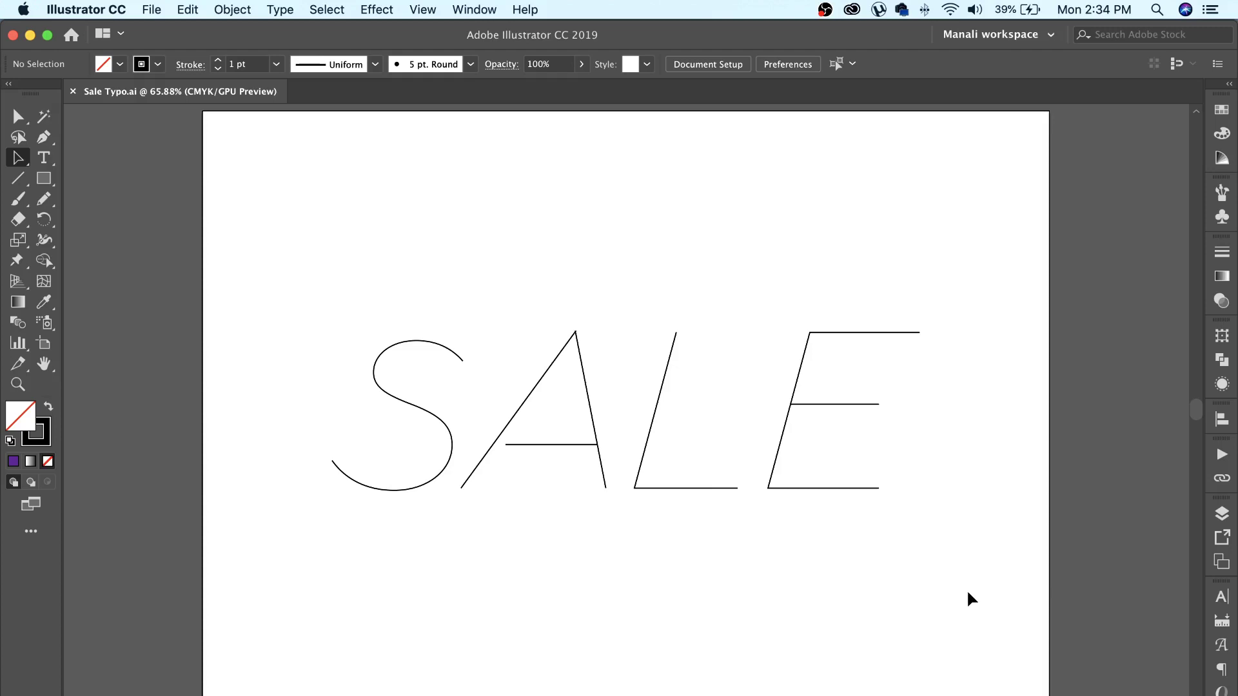
# Select the S, A, L and E letter paths in turn, then deselect them.
pyautogui.click(451, 349)
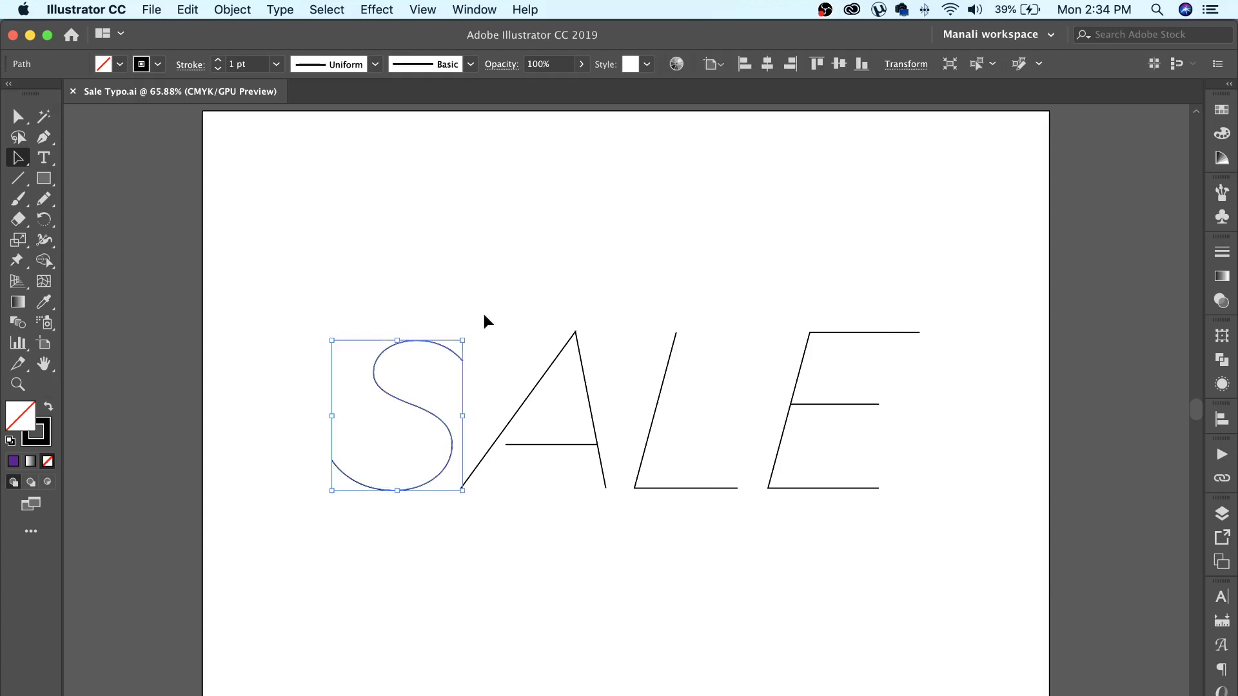
pyautogui.keyDown('shift'); pyautogui.click(580, 359); pyautogui.keyUp('shift')
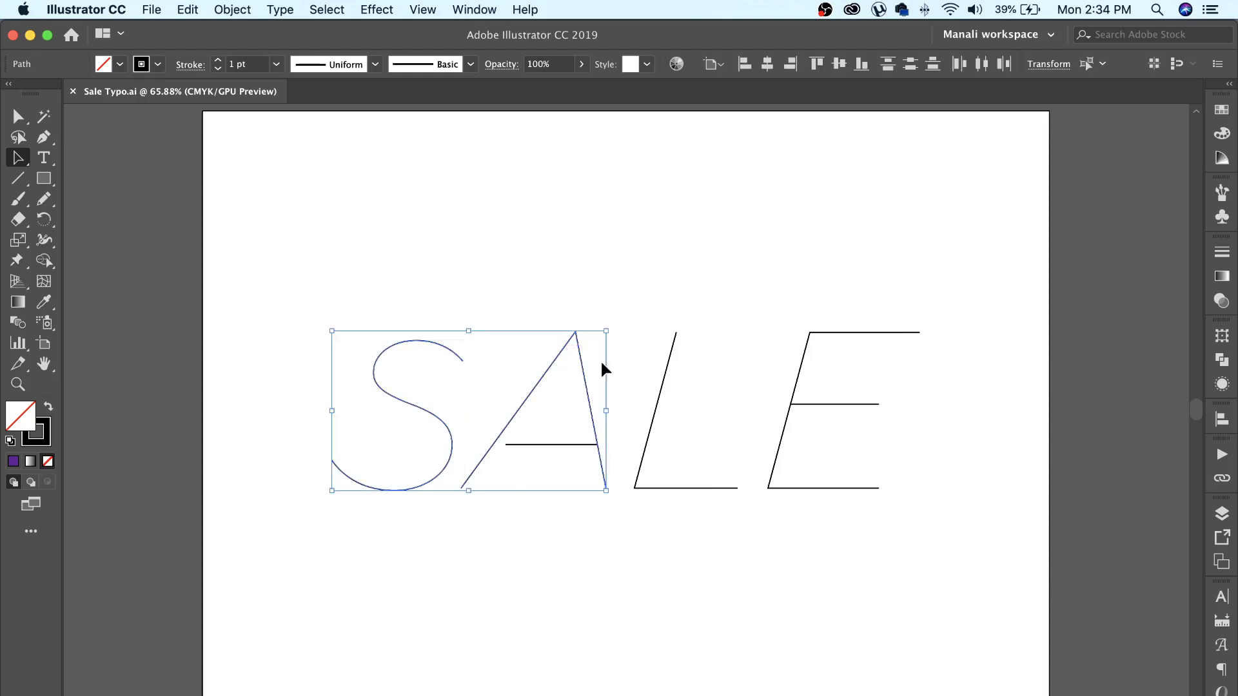
pyautogui.keyDown('shift'); pyautogui.click(573, 445); pyautogui.keyUp('shift')
pyautogui.keyDown('shift'); pyautogui.click(650, 430); pyautogui.keyUp('shift')
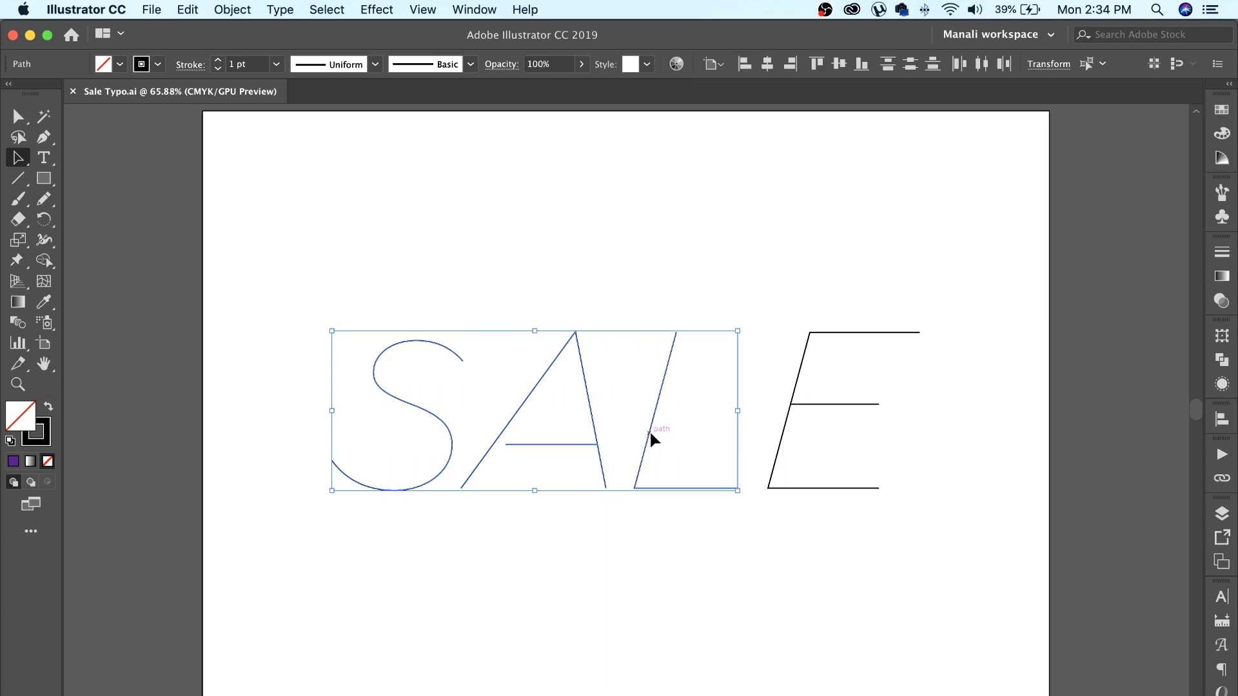
pyautogui.keyDown('shift'); pyautogui.click(839, 405); pyautogui.keyUp('shift')
pyautogui.keyDown('shift'); pyautogui.click(803, 380); pyautogui.keyUp('shift')
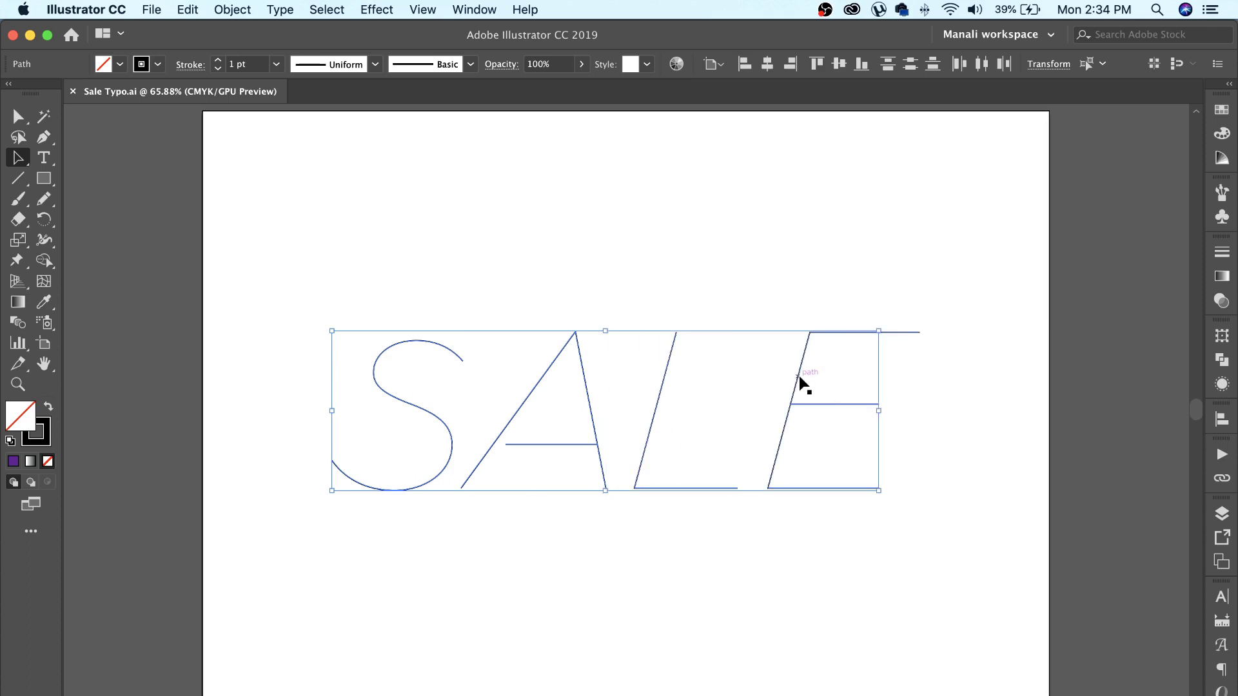
pyautogui.click(844, 378)
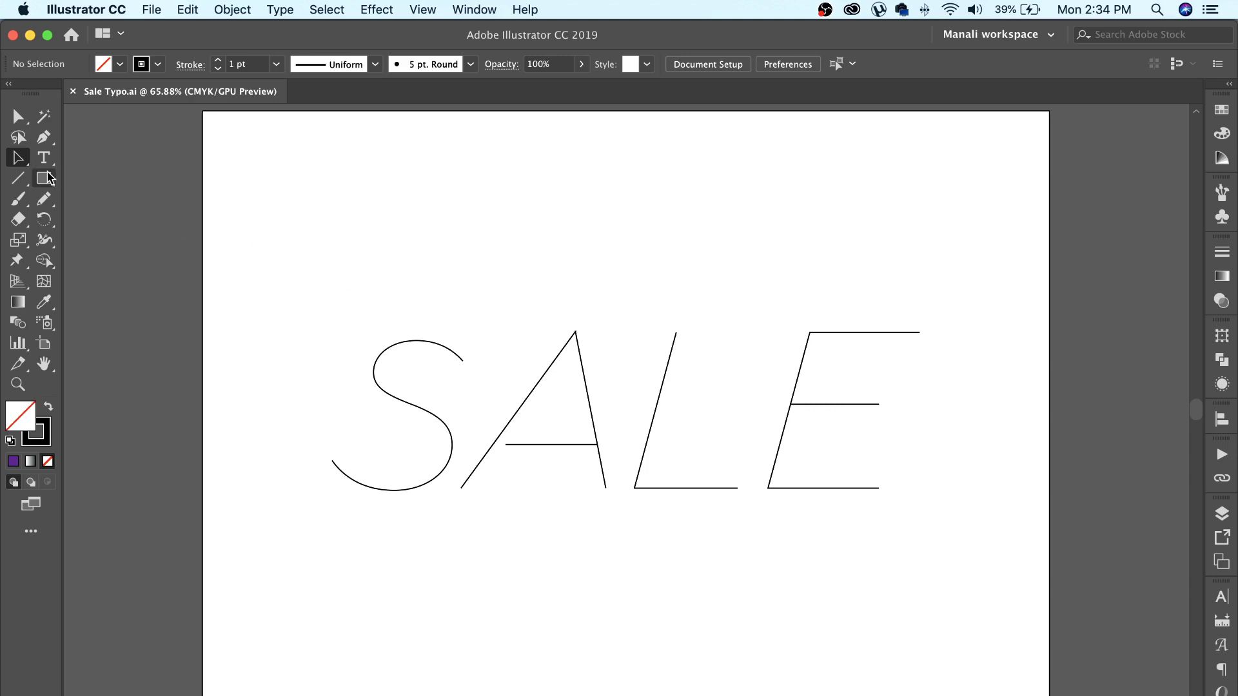
# Draw a small circle above-left of the SALE lettering with the Ellipse tool.
pyautogui.moveTo(48, 178); pyautogui.dragTo(129, 218)
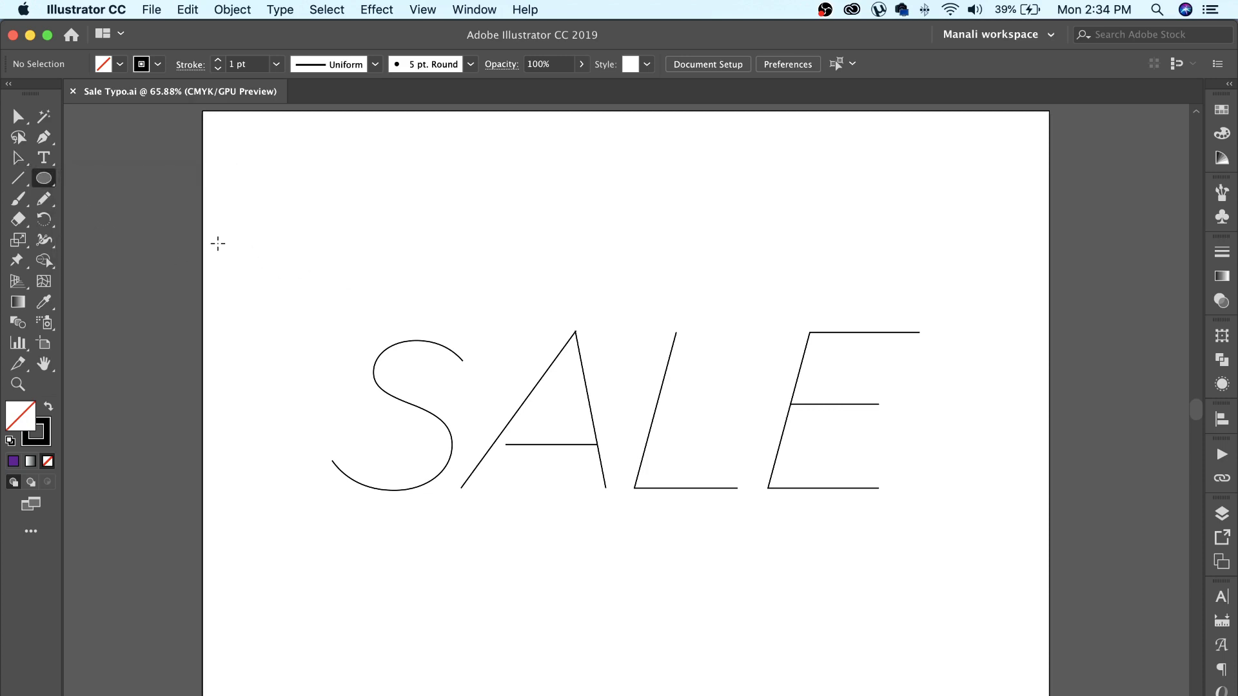
pyautogui.moveTo(239, 230); pyautogui.dragTo(271, 260)
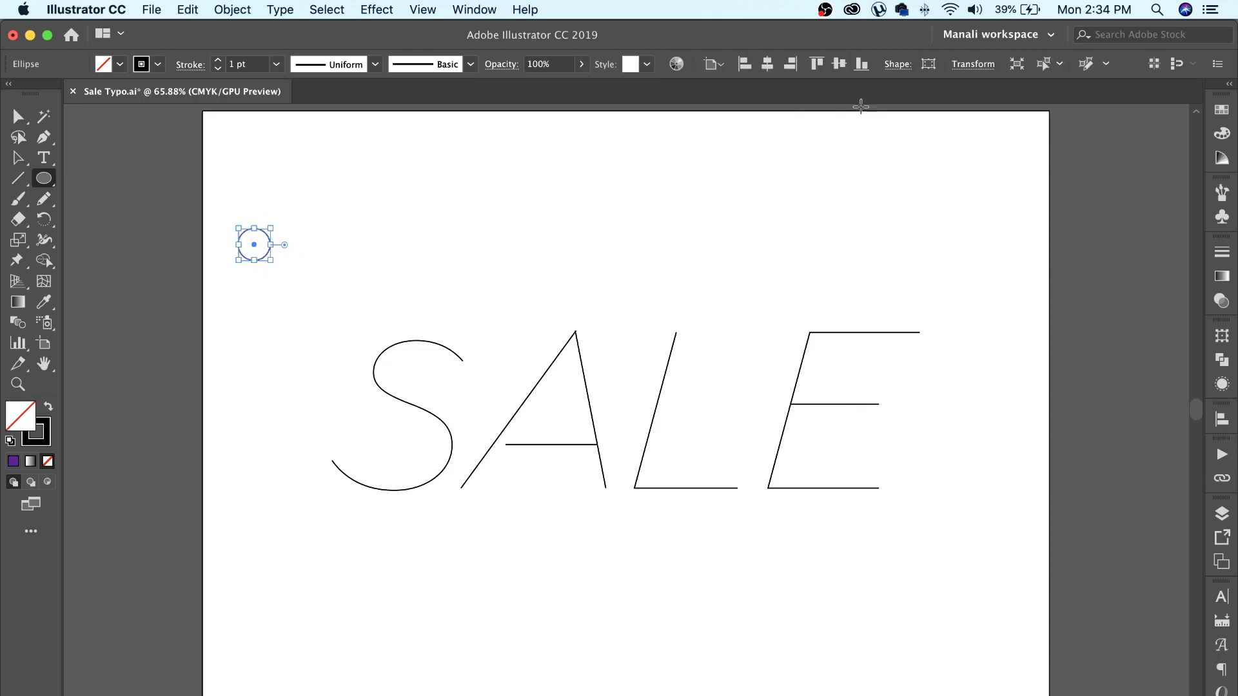
pyautogui.click(975, 64)
pyautogui.click(931, 93)
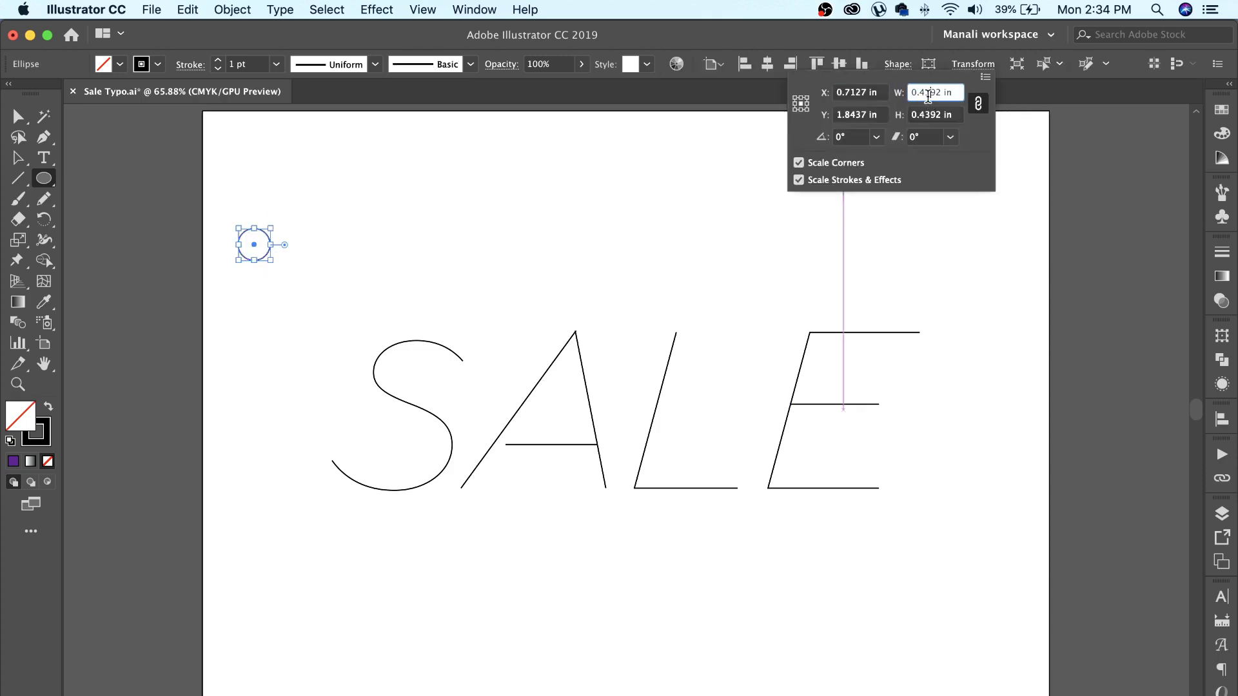
pyautogui.click(662, 103)
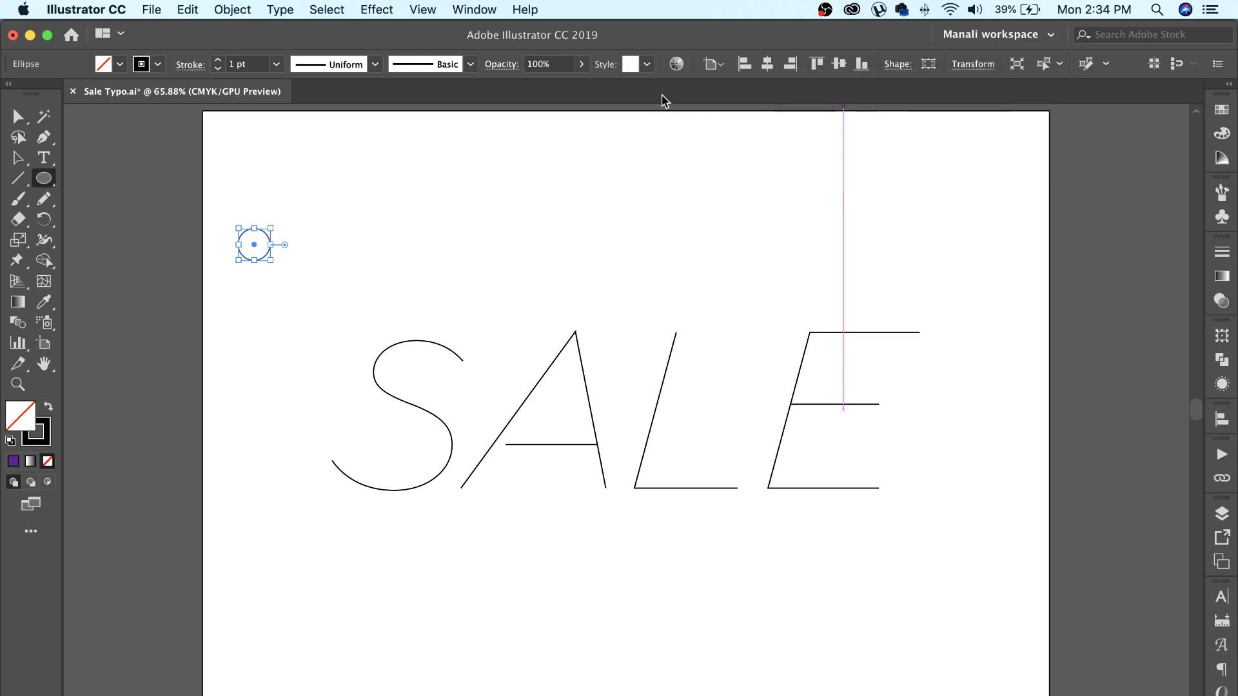
# Show rulers in millimetres and set the small circle's width to 10 mm.
pyautogui.hotkey('ctrl', 'r')
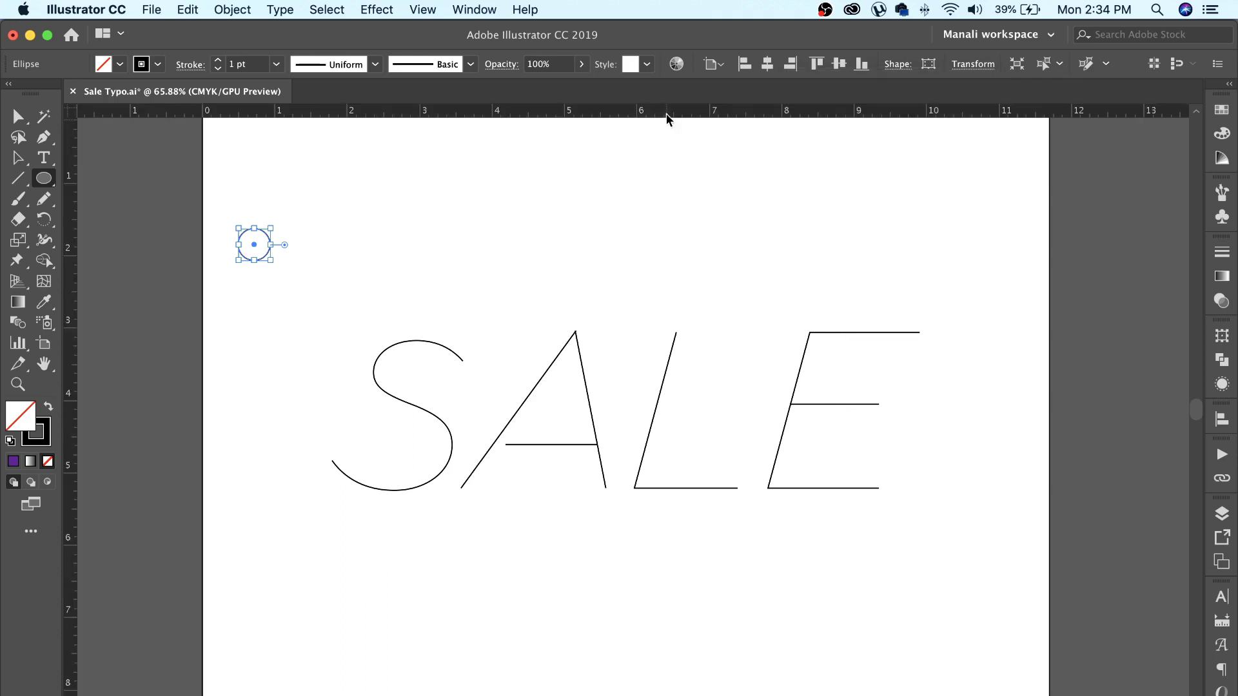
pyautogui.rightClick(666, 113)
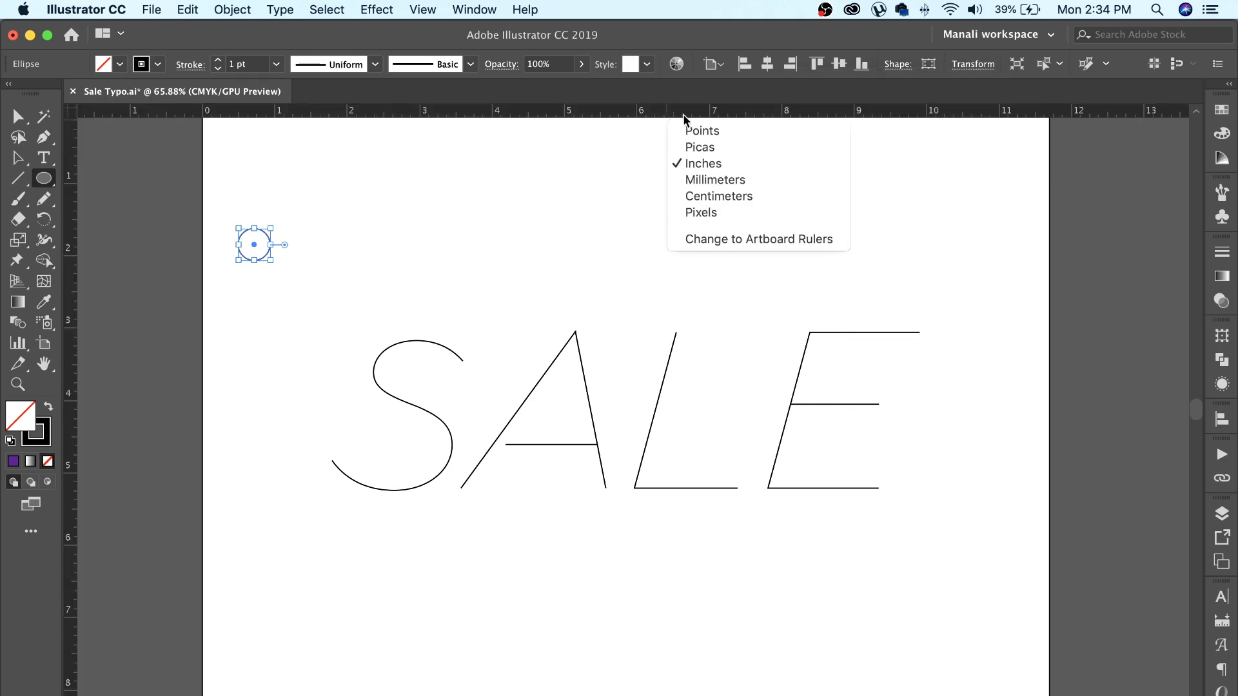
pyautogui.click(726, 179)
pyautogui.click(975, 65)
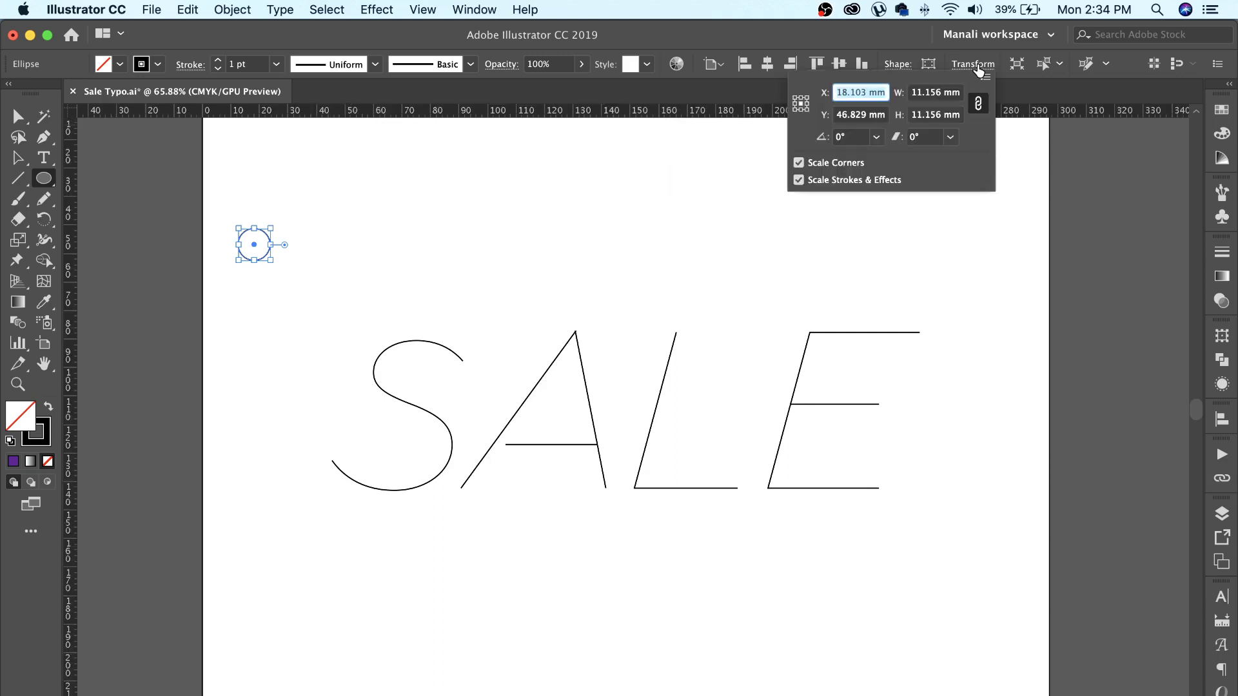
pyautogui.click(931, 95)
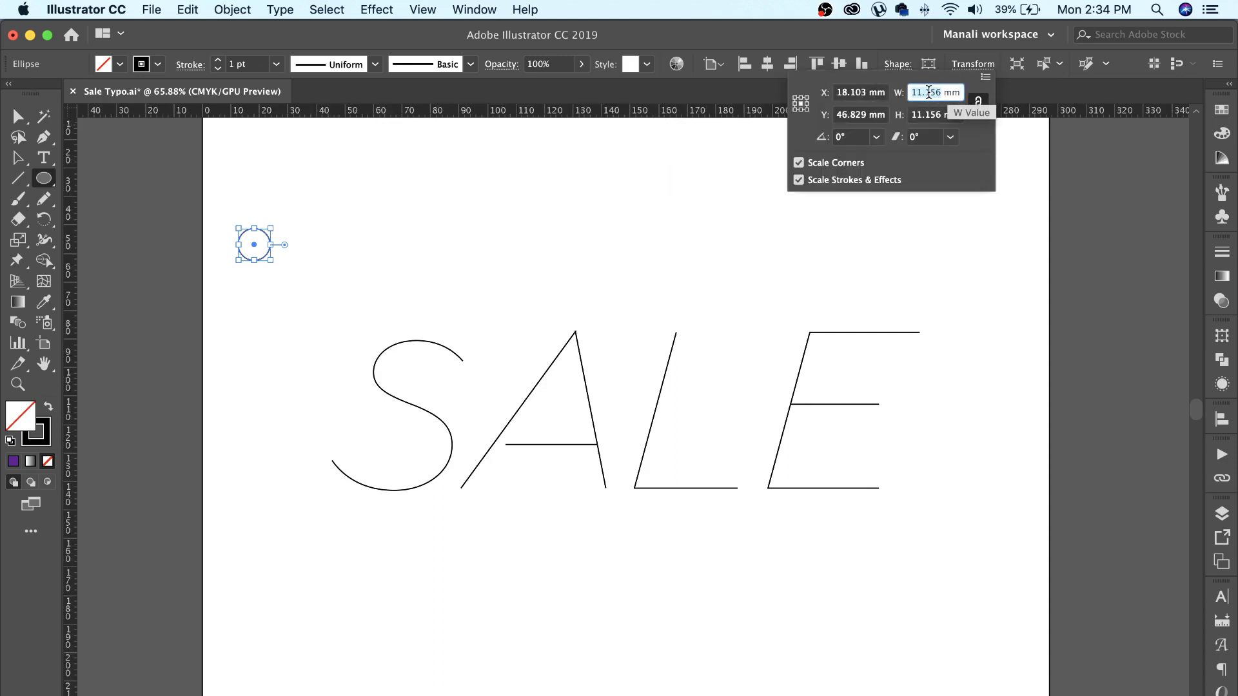
pyautogui.write('10')
pyautogui.press('Return')
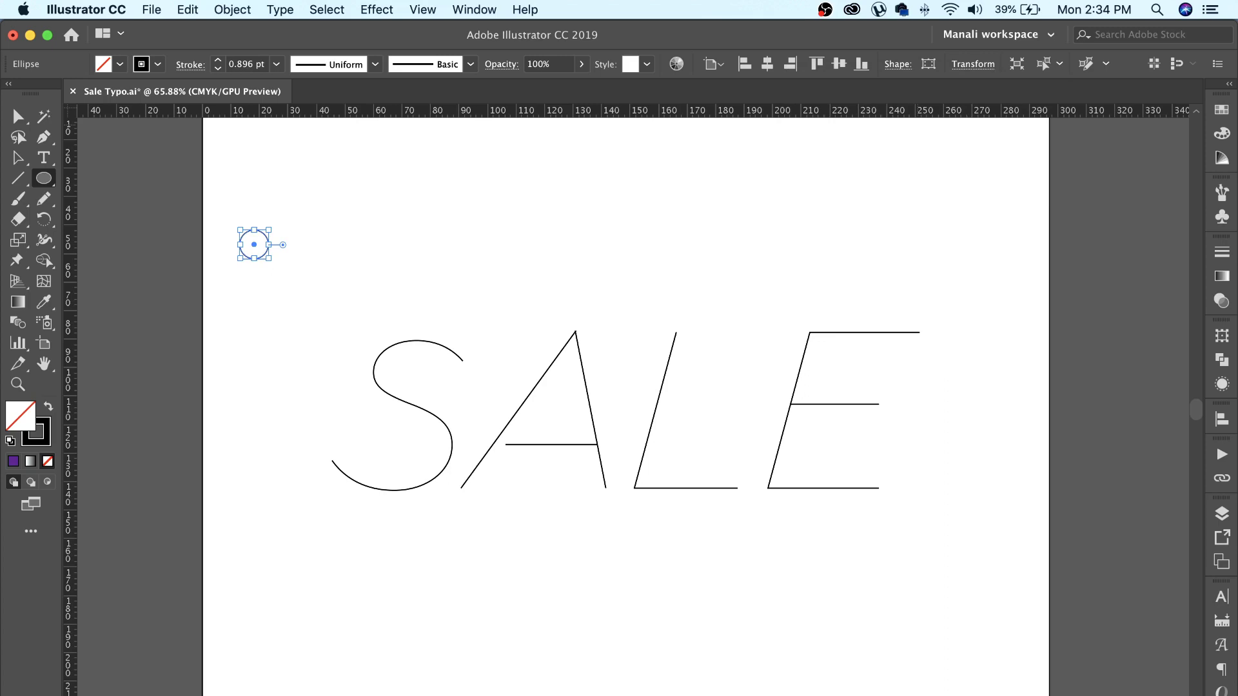
# Place a copy of the circle left of the S and enlarge it to about 25 mm wide.
pyautogui.press('a')
pyautogui.click(331, 223)
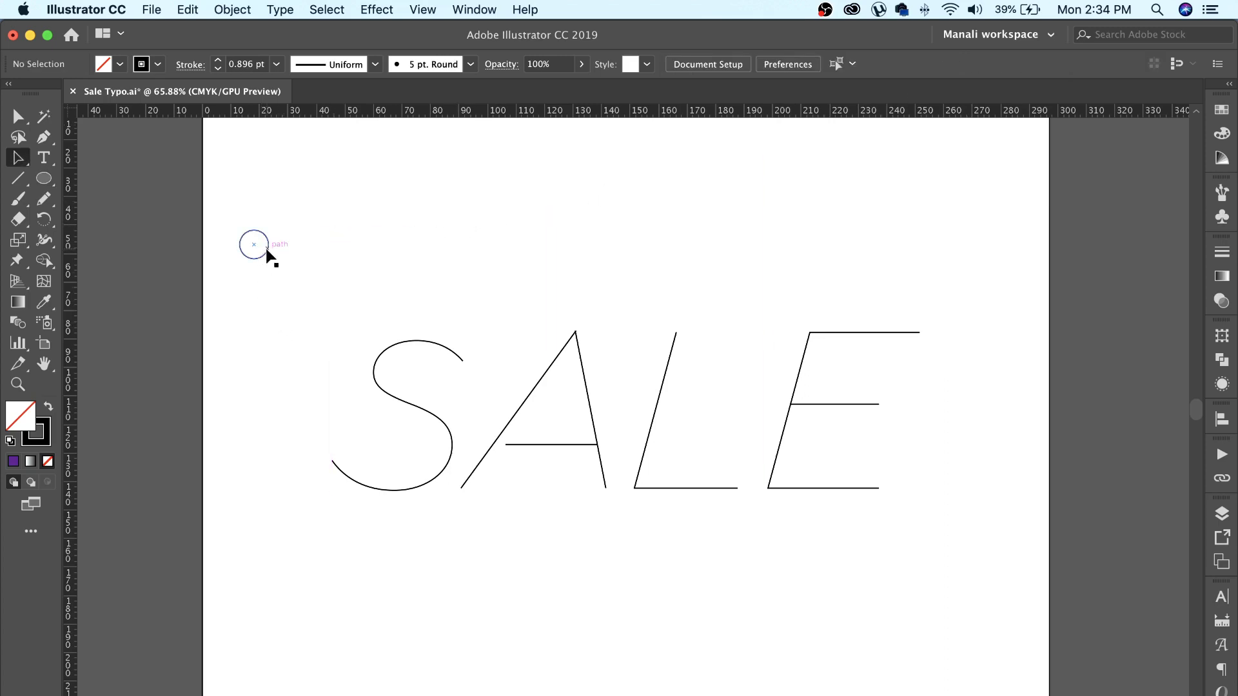
pyautogui.moveTo(261, 251); pyautogui.dragTo(267, 416)
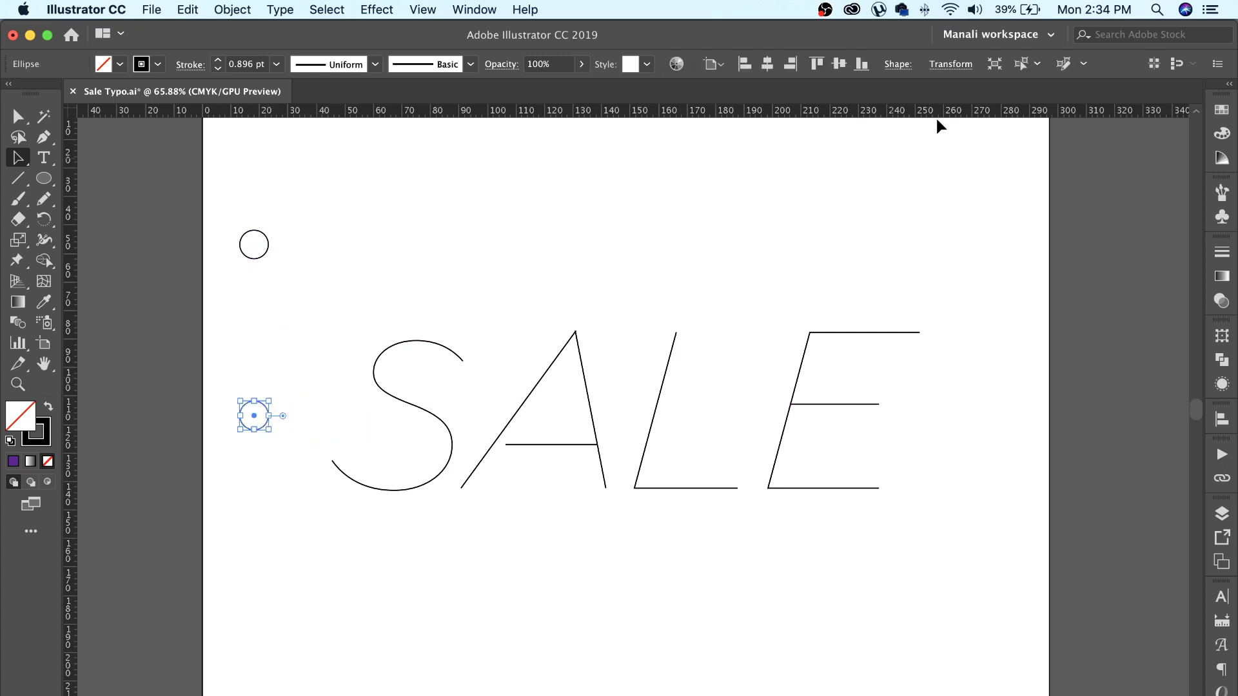
pyautogui.click(950, 64)
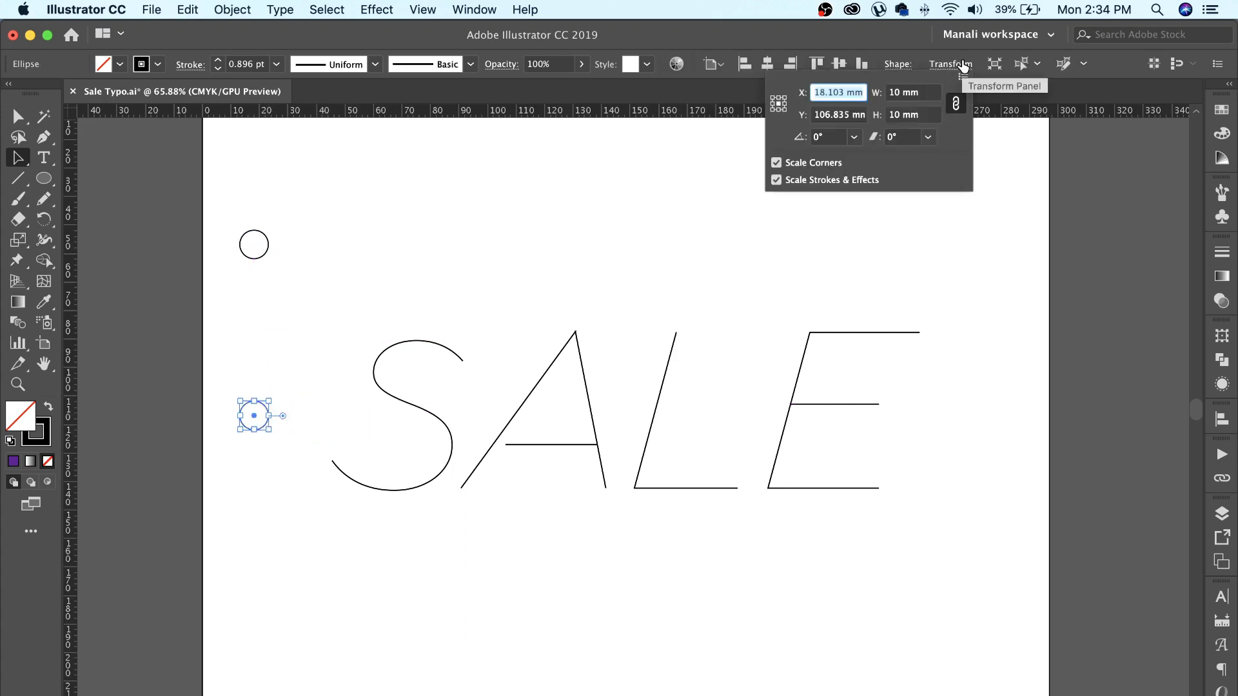
pyautogui.click(895, 94)
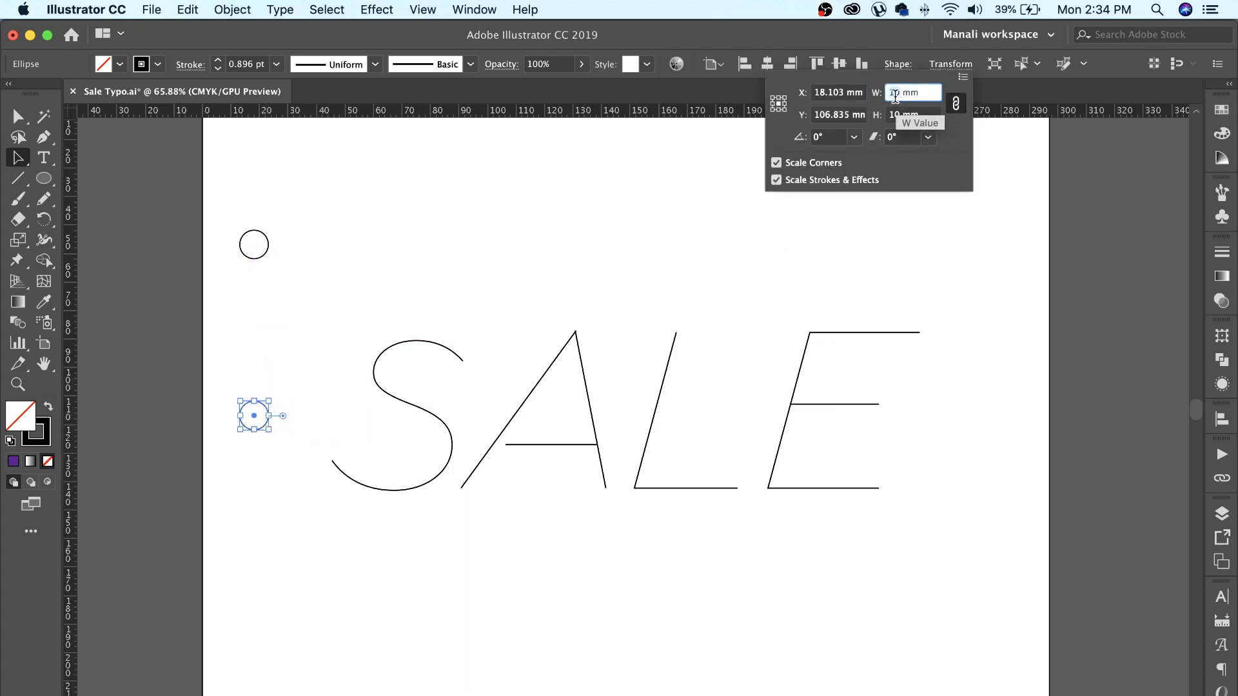
pyautogui.write('25')
pyautogui.press('Return')
pyautogui.click(521, 240)
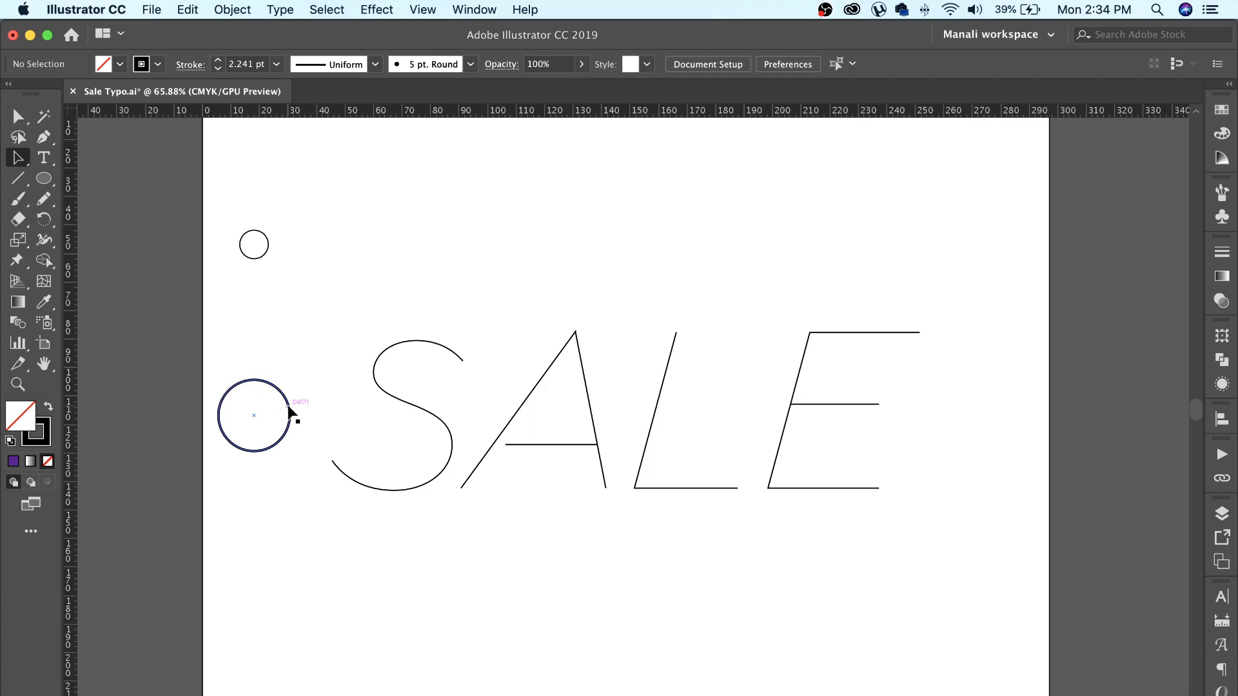
pyautogui.click(267, 250)
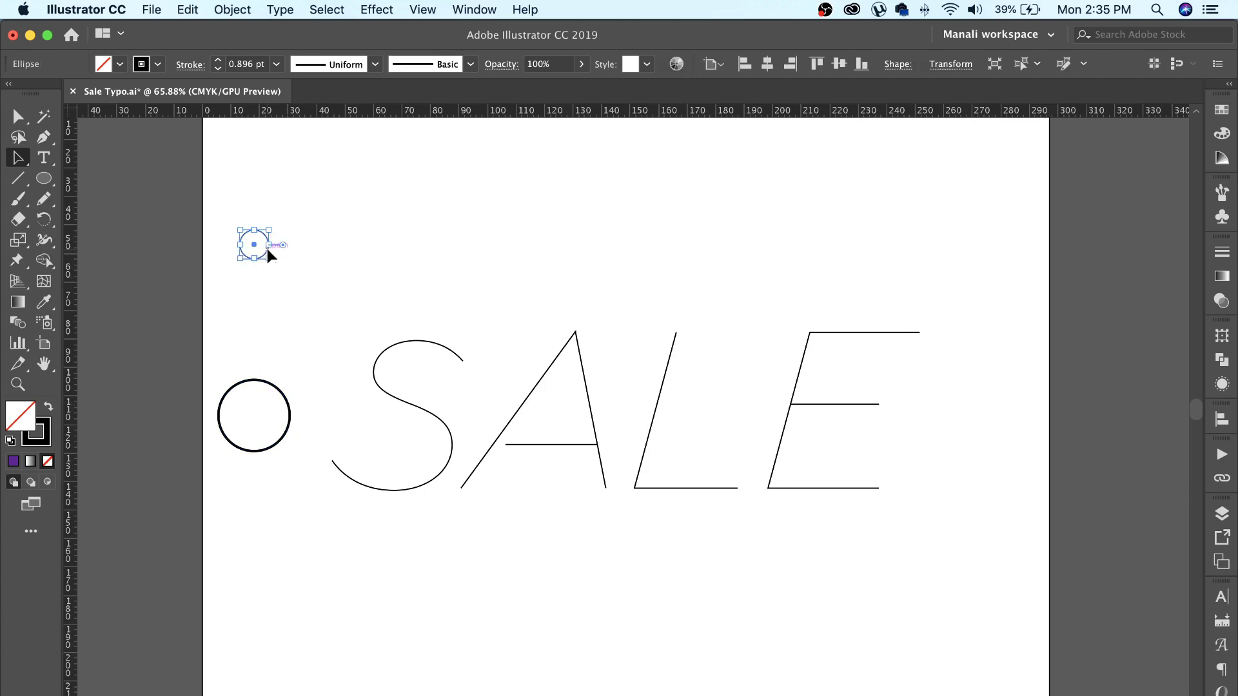
# Give the small circle a gradient fill and no stroke.
pyautogui.click(1222, 276)
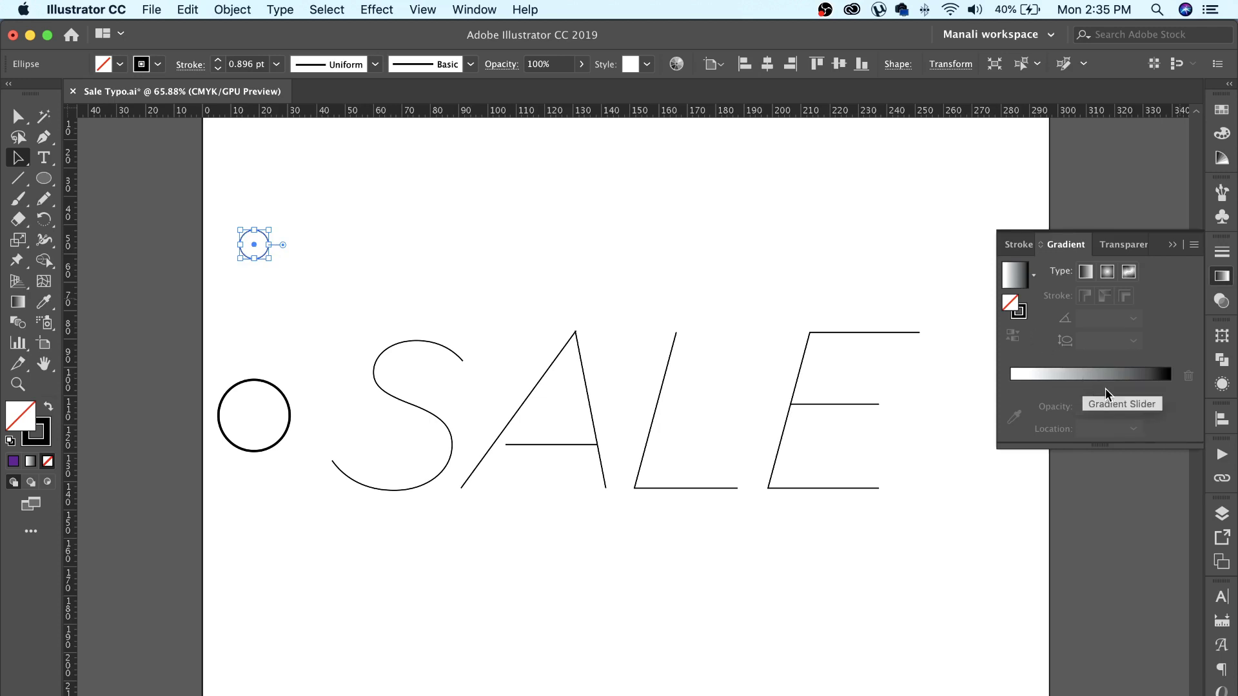
pyautogui.click(1090, 381)
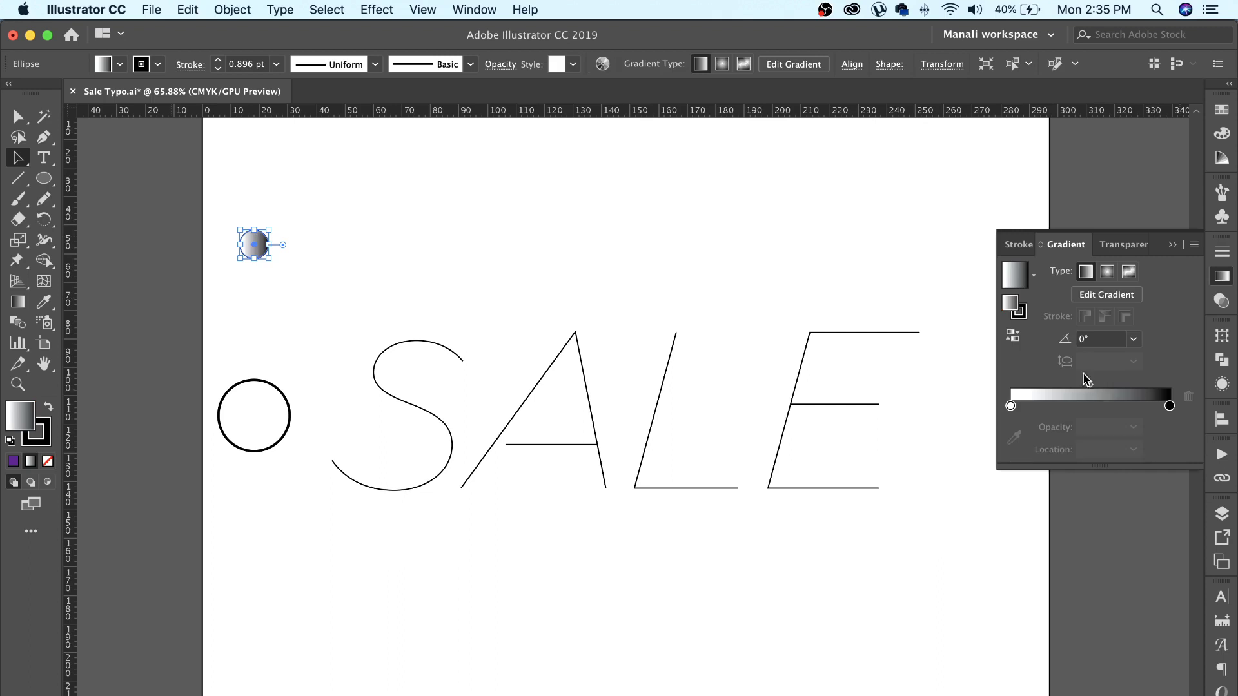
pyautogui.click(1022, 314)
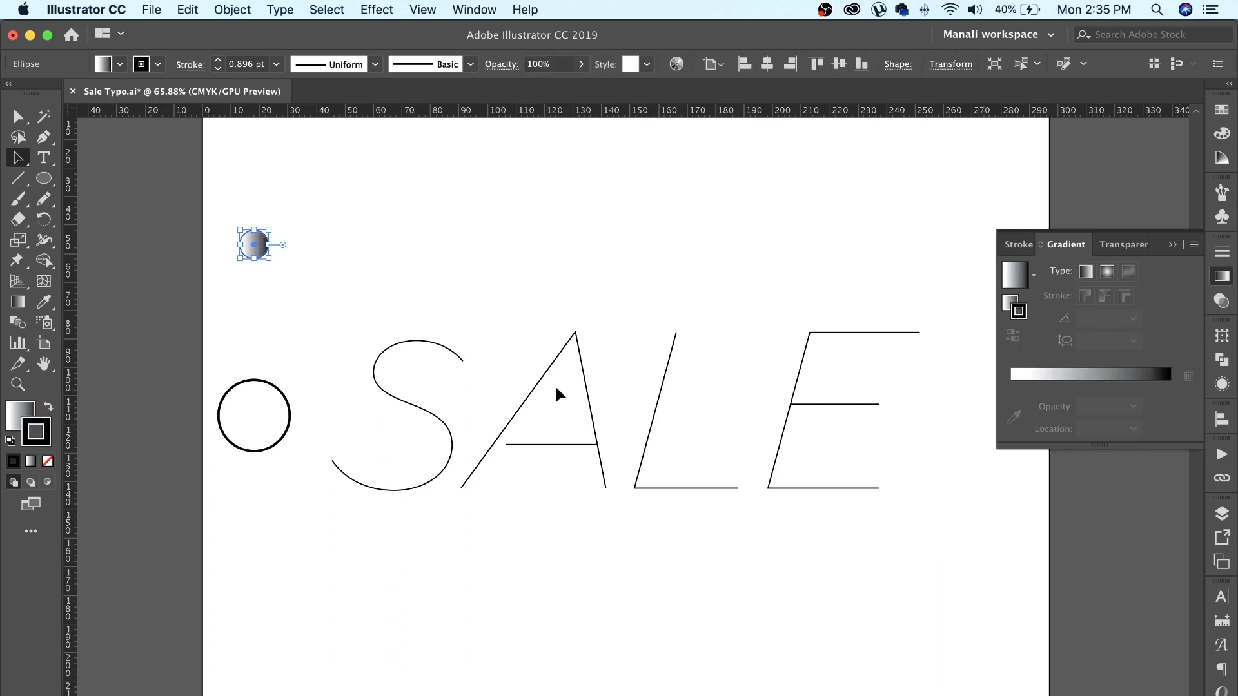
pyautogui.click(48, 462)
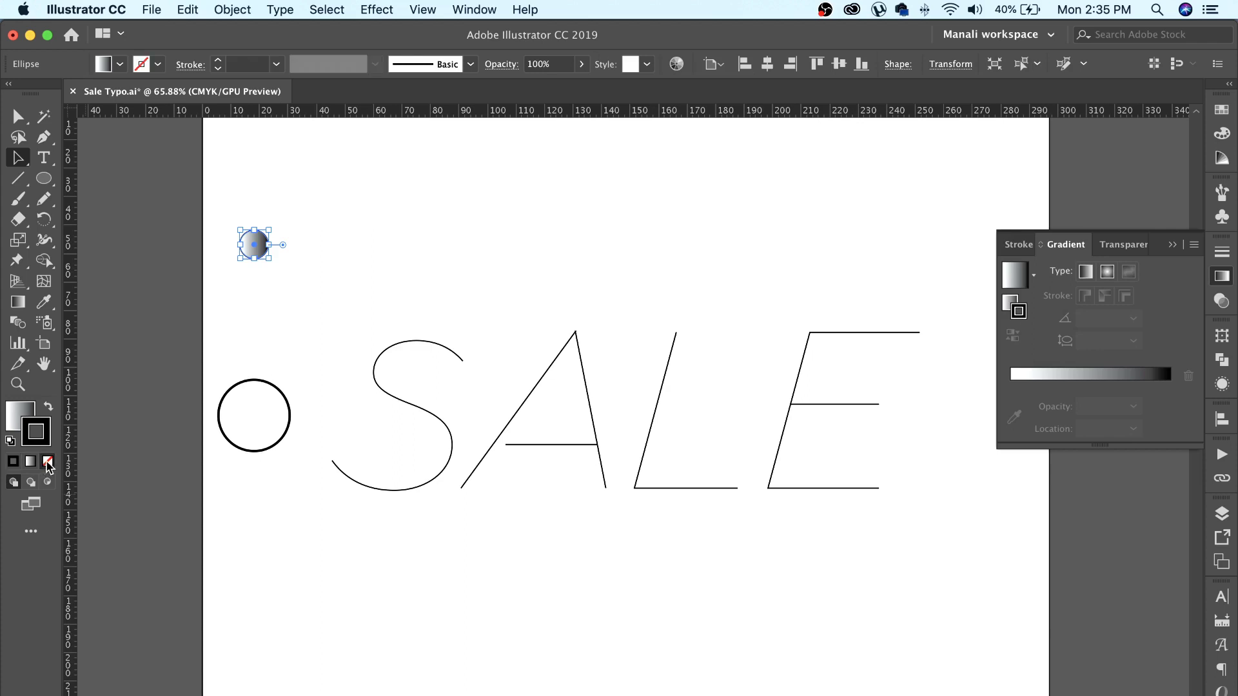
pyautogui.click(1011, 302)
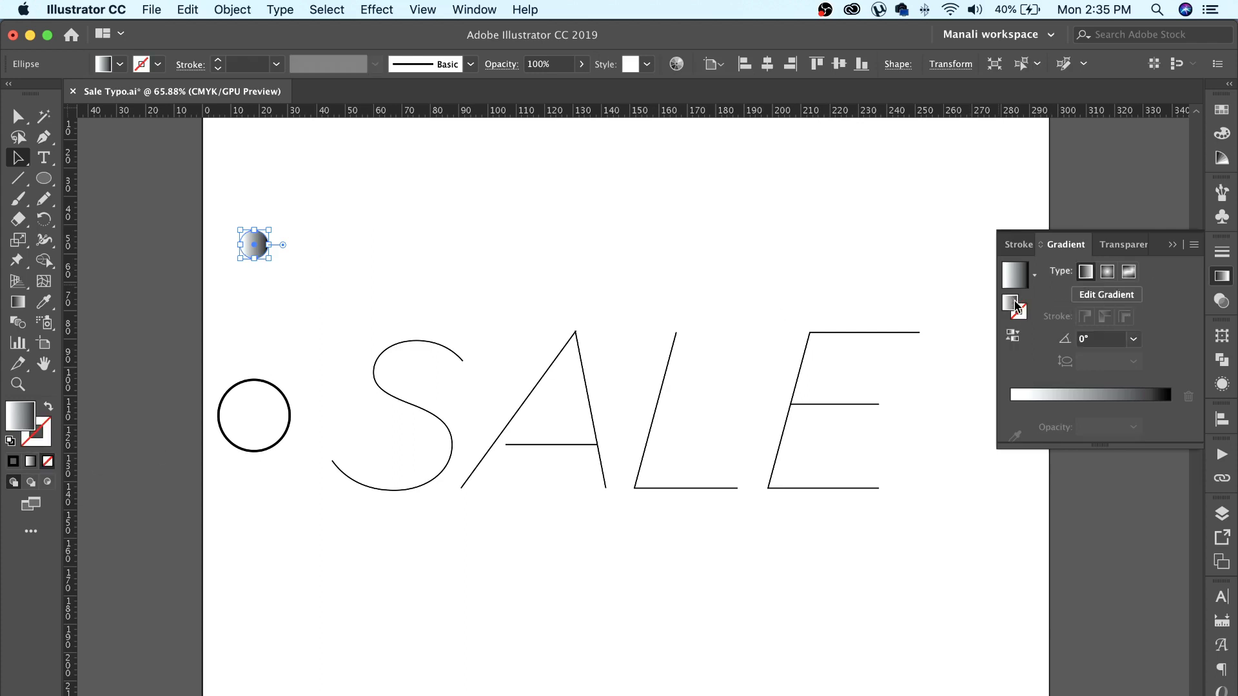
# Set the gradient stops to orange-red, a pink middle stop, and a purple end.
pyautogui.doubleClick(1011, 407)
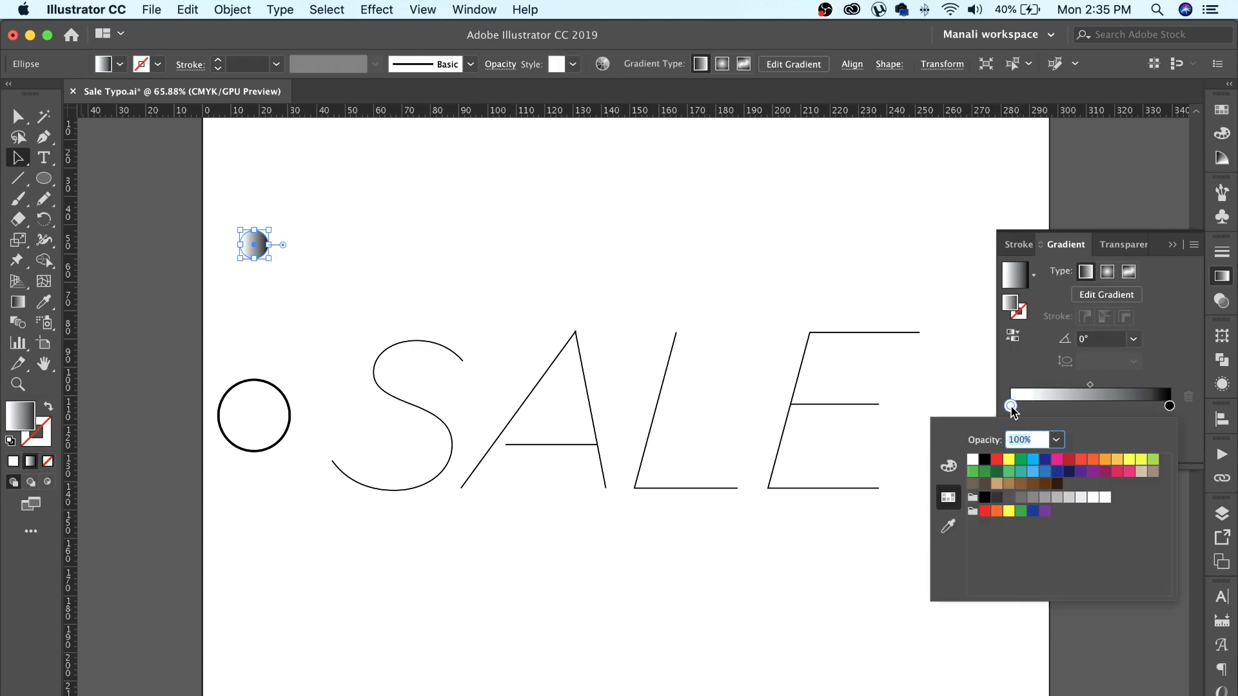
pyautogui.click(1093, 460)
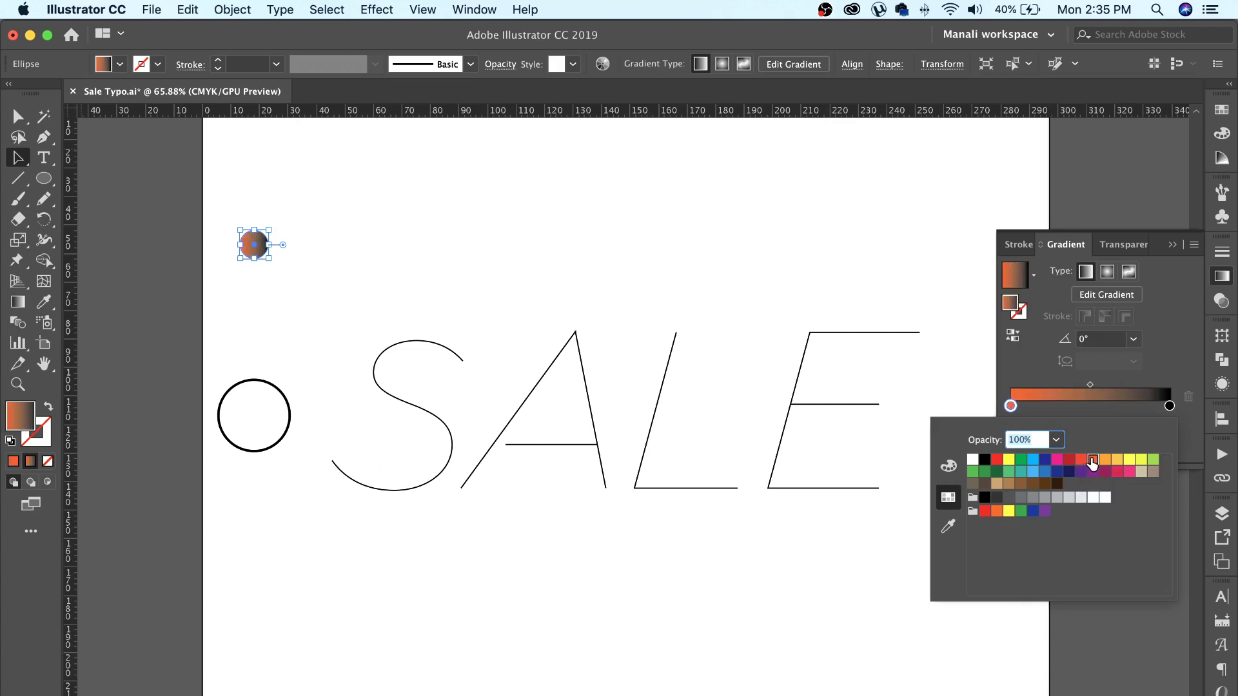
pyautogui.click(1092, 406)
pyautogui.doubleClick(1091, 406)
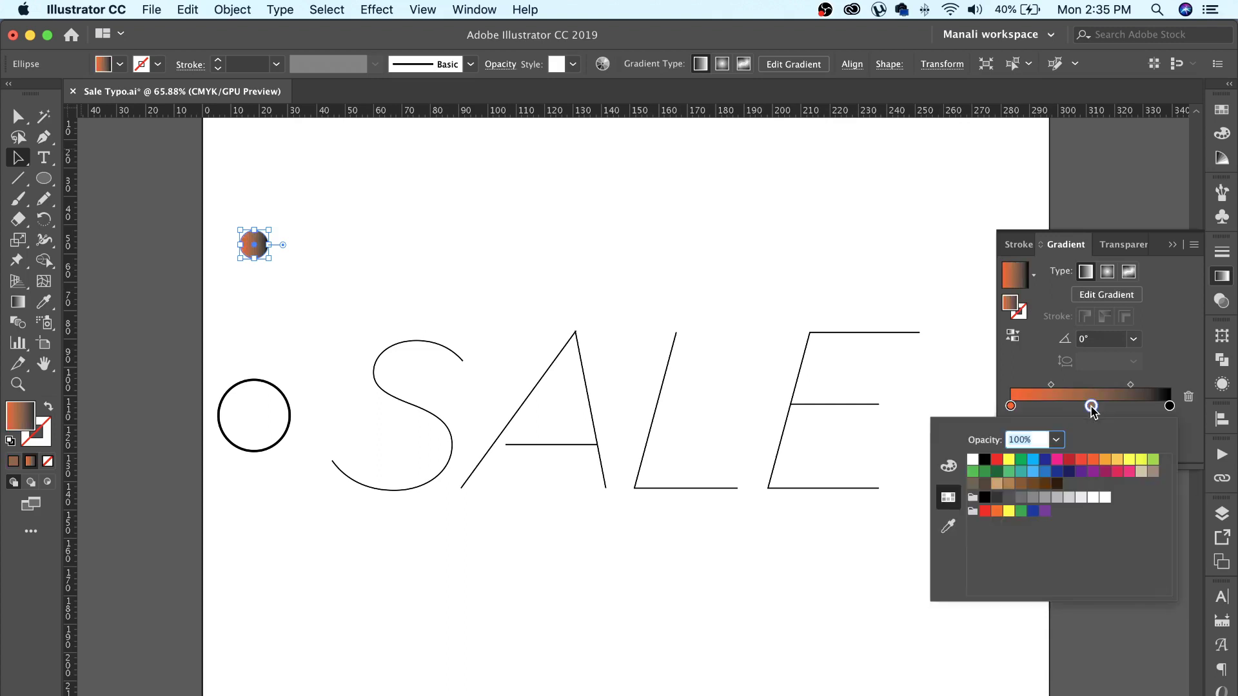
pyautogui.click(1118, 476)
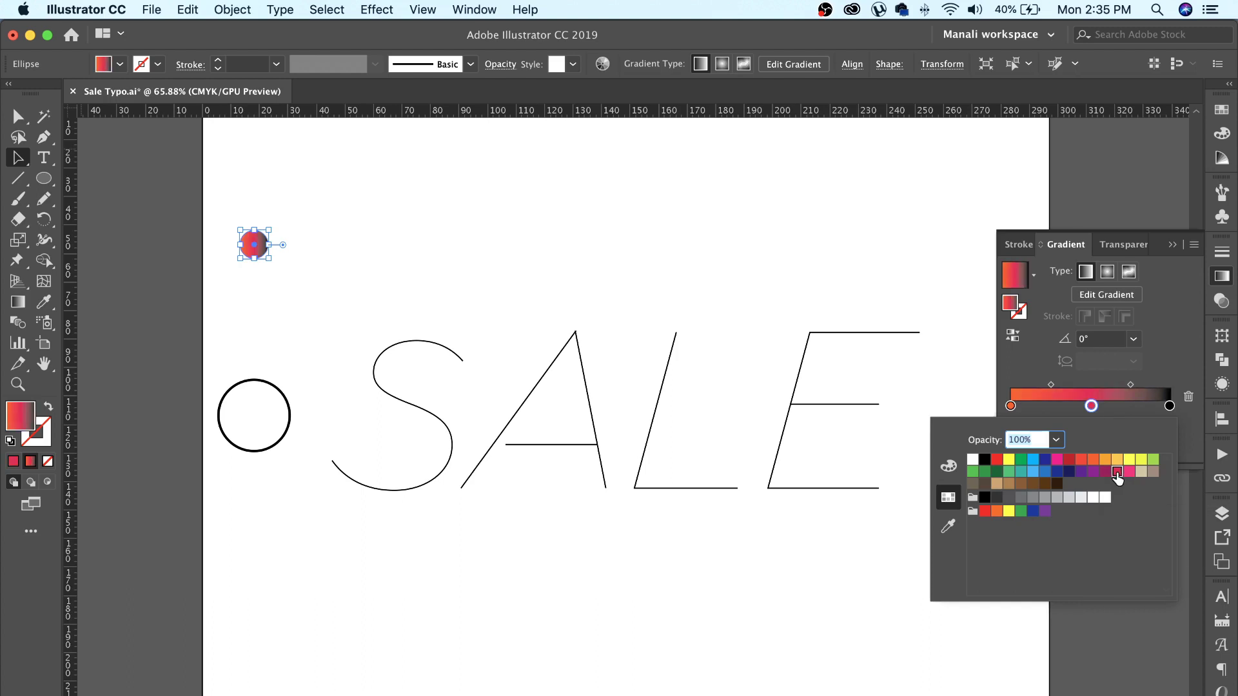
pyautogui.click(1170, 407)
pyautogui.doubleClick(1169, 406)
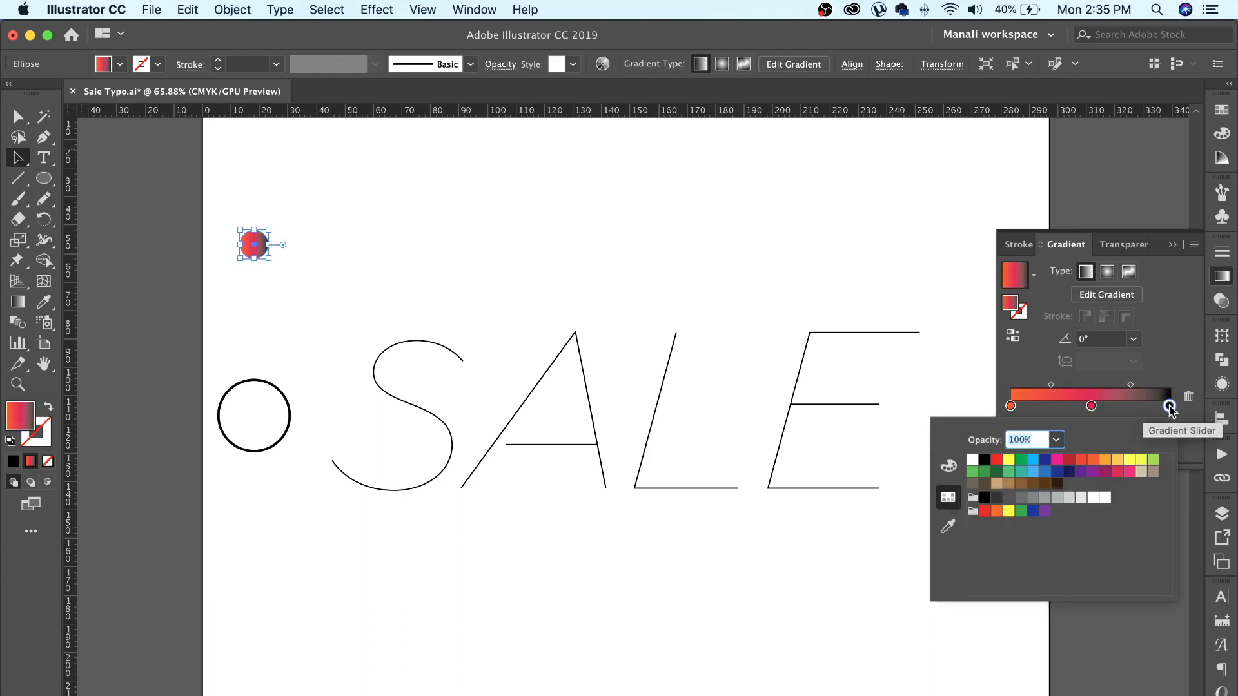
pyautogui.click(1081, 472)
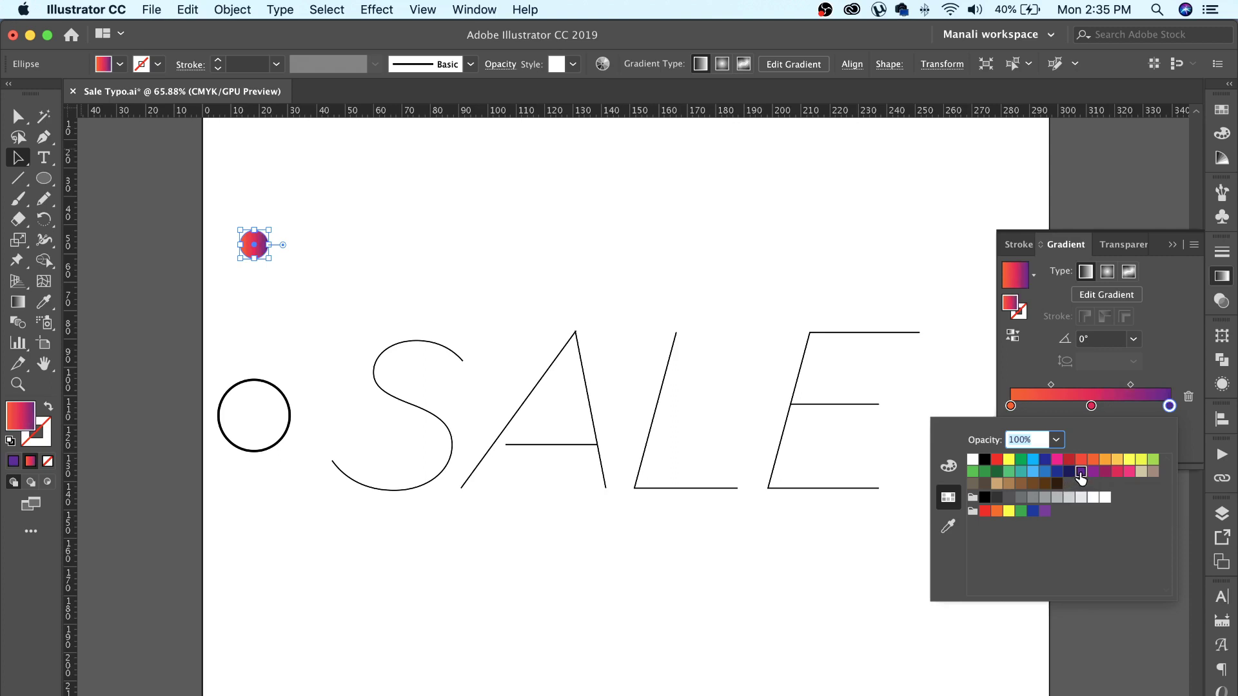
pyautogui.click(663, 249)
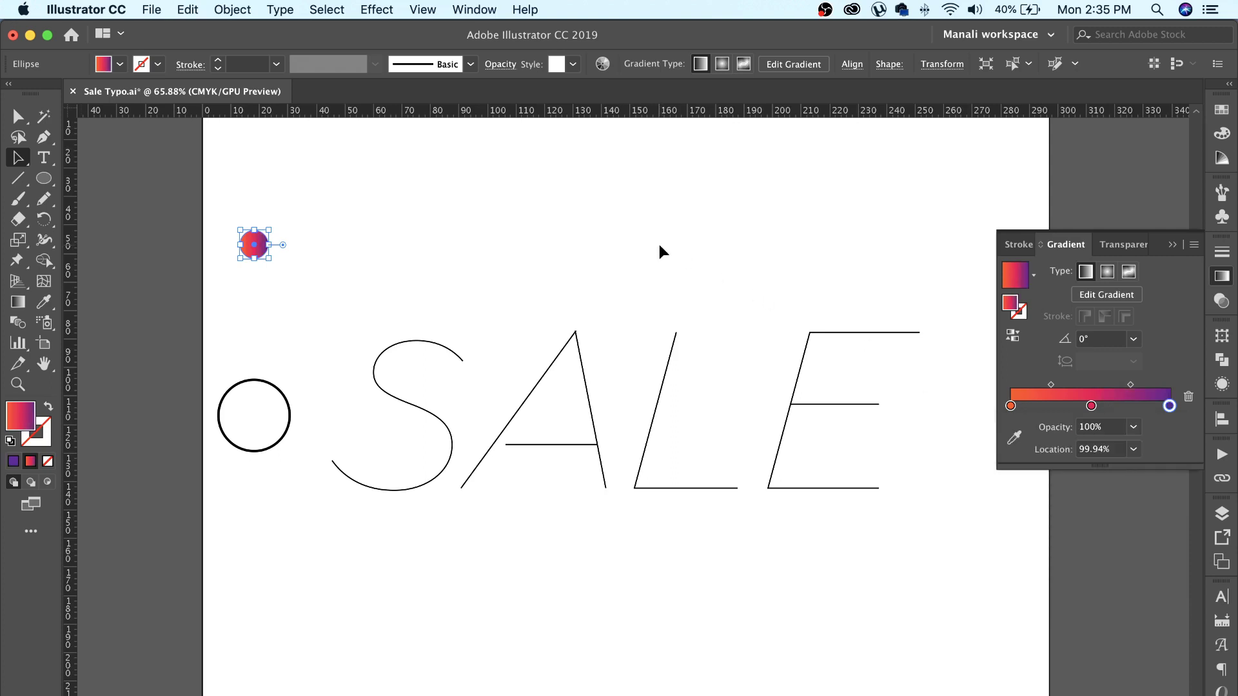
# Eyedropper the small circle's gradient onto the large circle, then select both circles.
pyautogui.click(697, 246)
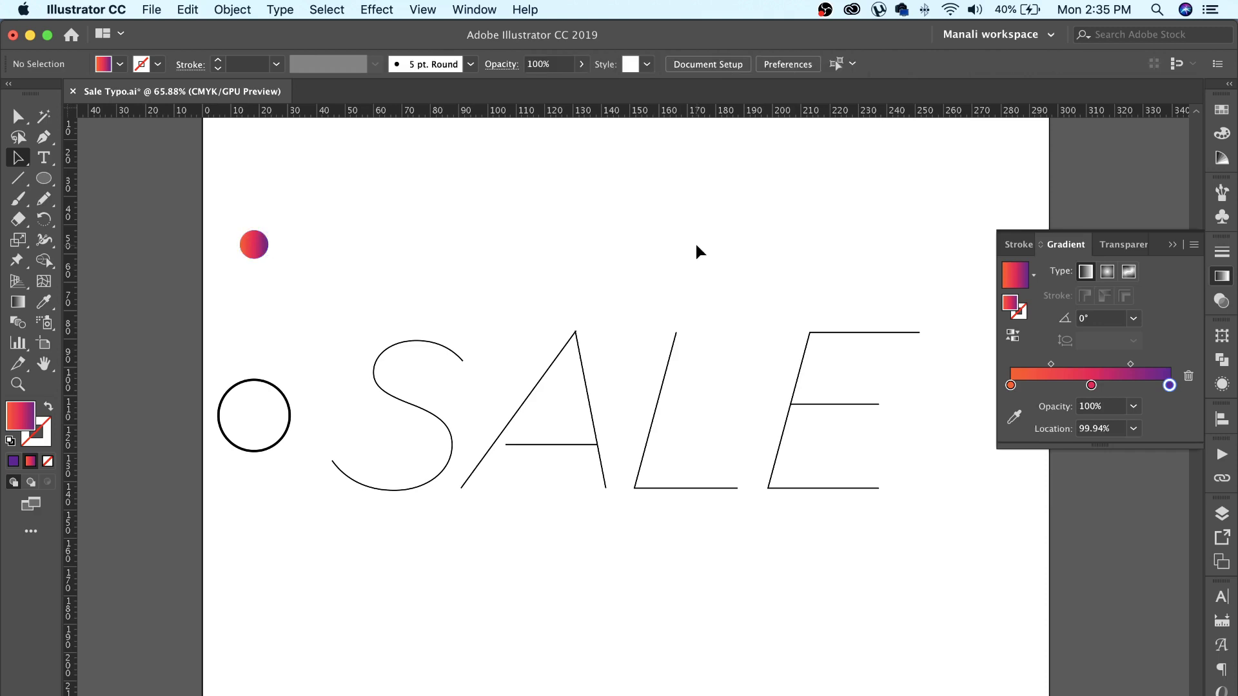
pyautogui.click(274, 389)
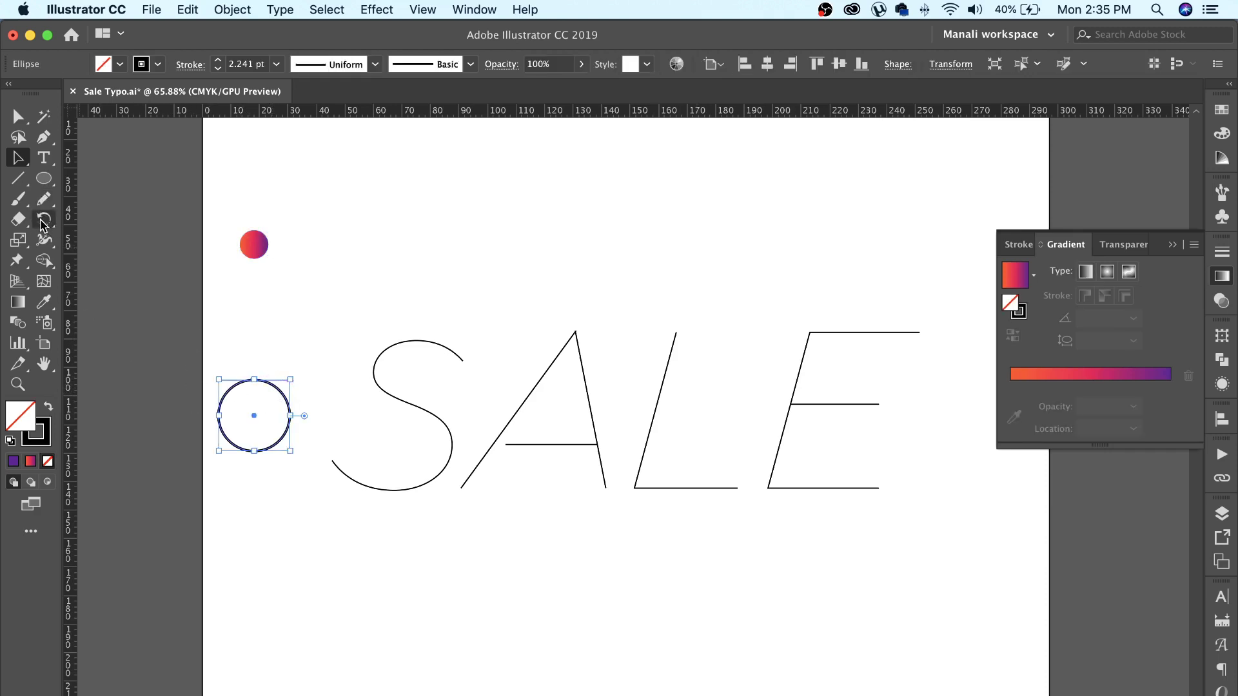
pyautogui.click(44, 301)
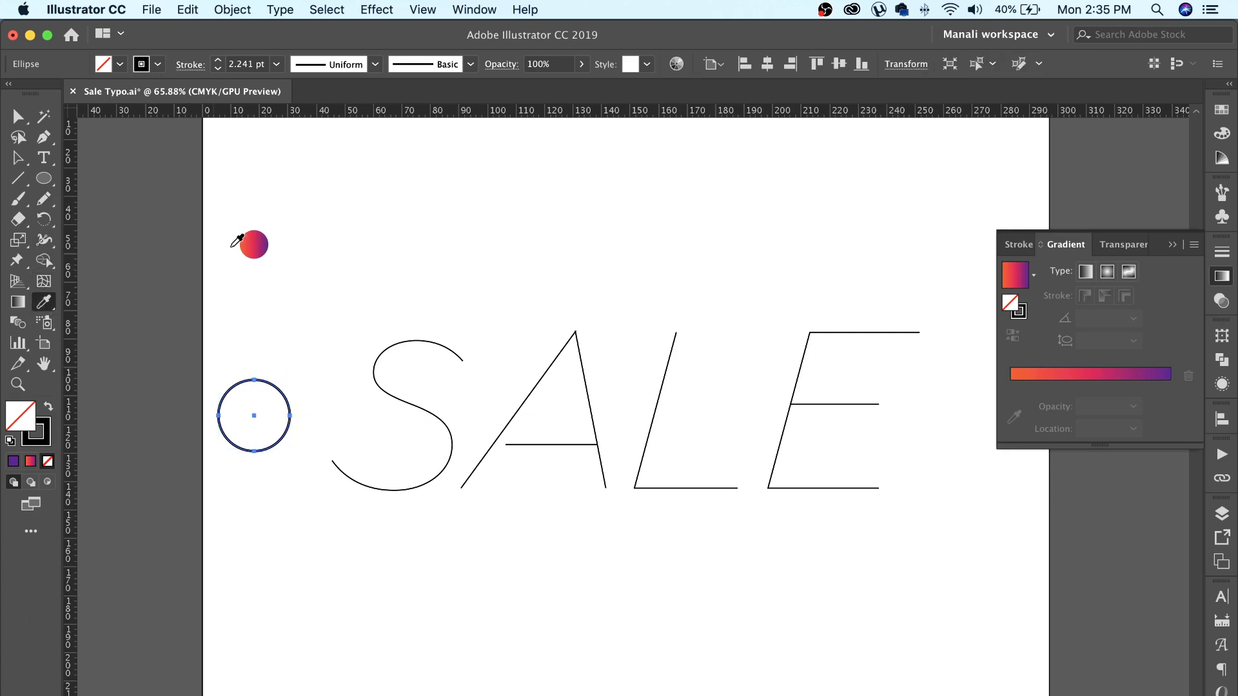
pyautogui.click(252, 241)
pyautogui.press('a')
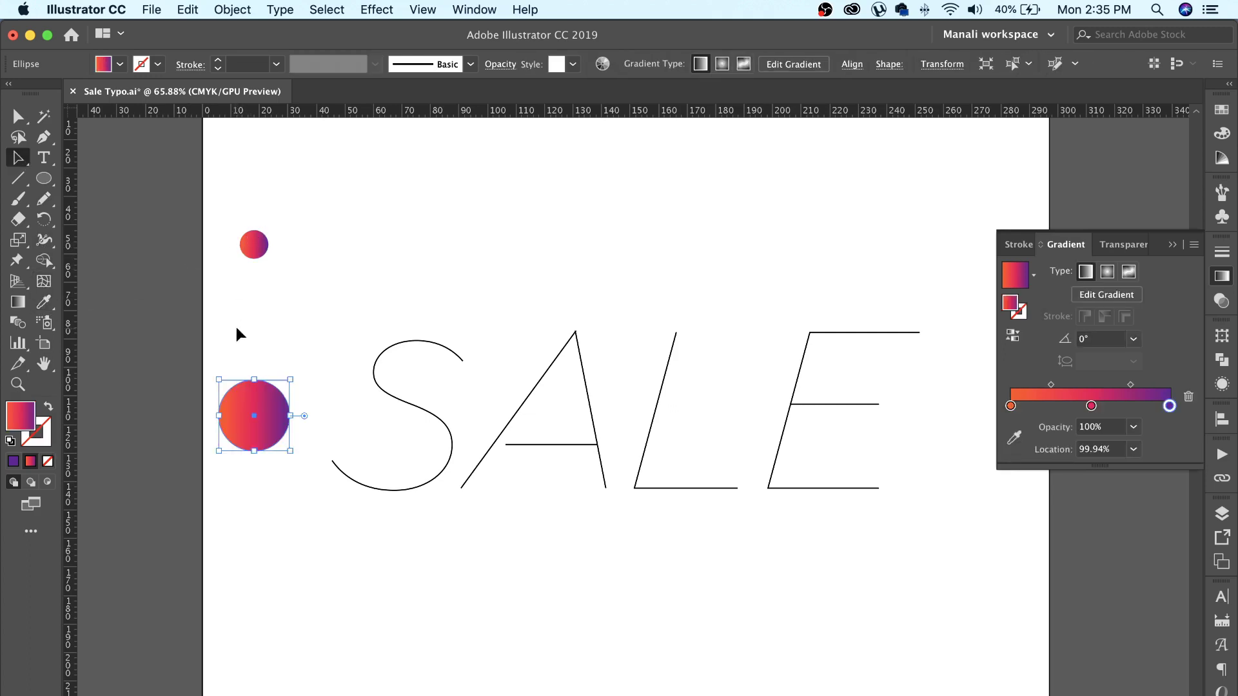
pyautogui.click(236, 327)
pyautogui.click(253, 255)
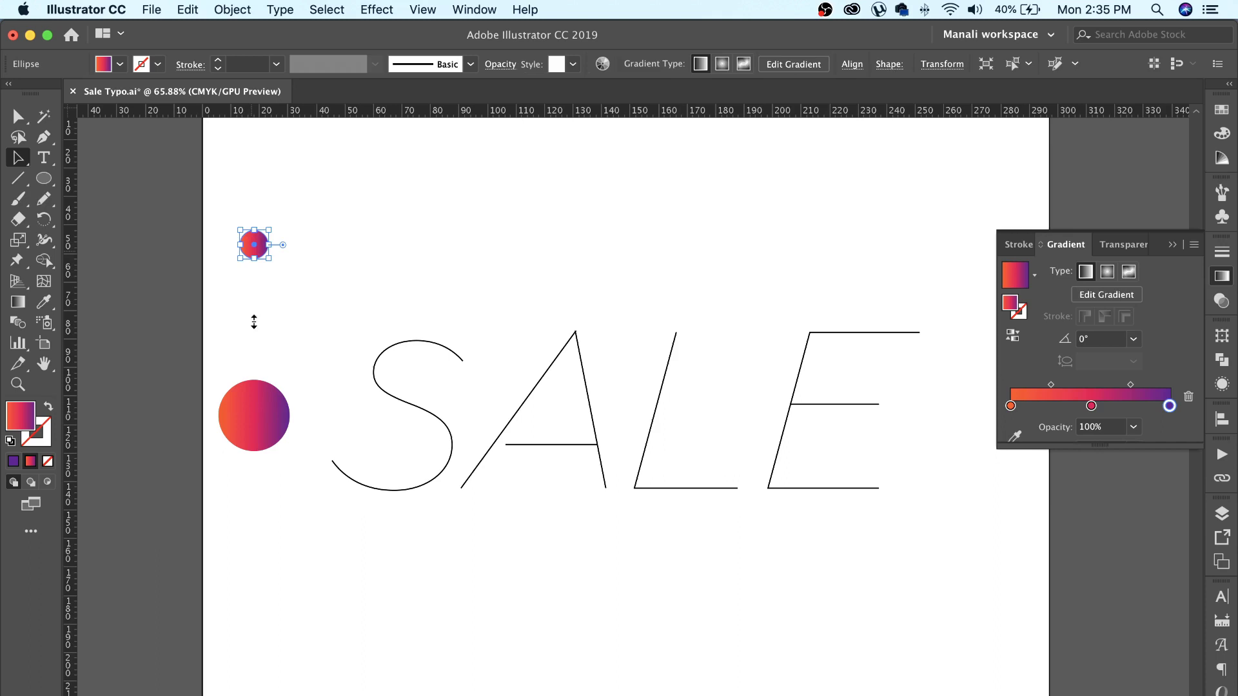
pyautogui.keyDown('shift'); pyautogui.click(261, 415); pyautogui.keyUp('shift')
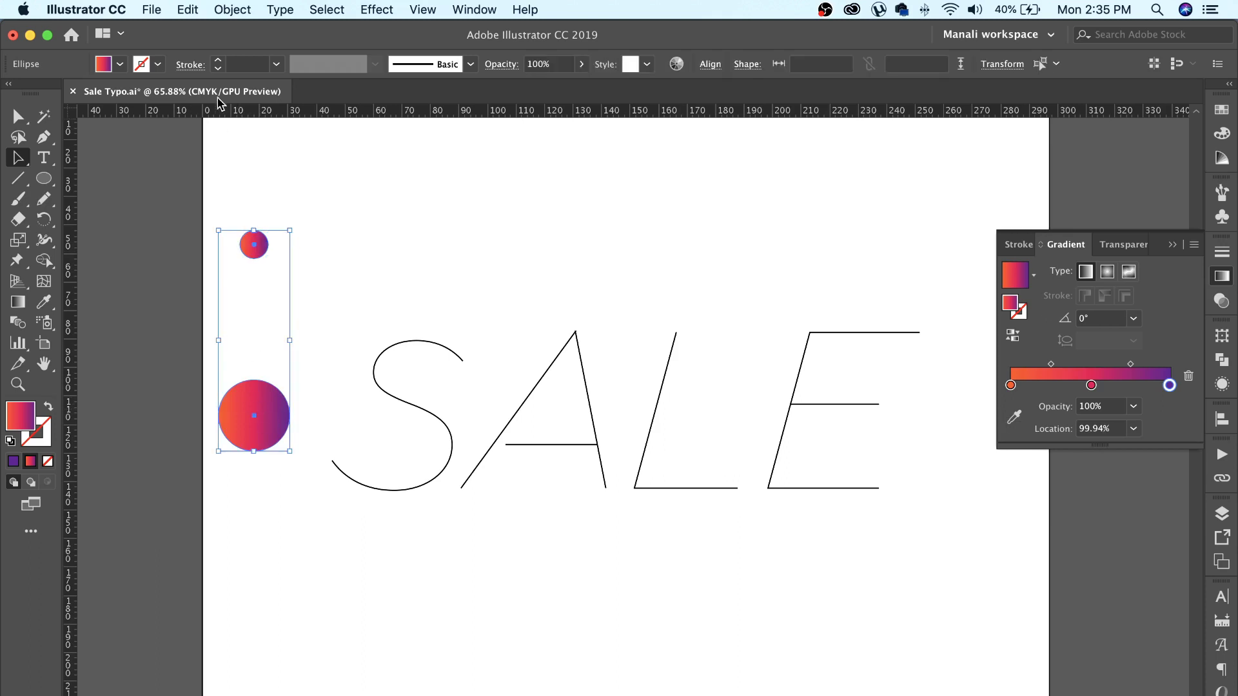
# Blend the two circles with Object > Blend > Make and hide the perspective grid.
pyautogui.click(233, 10)
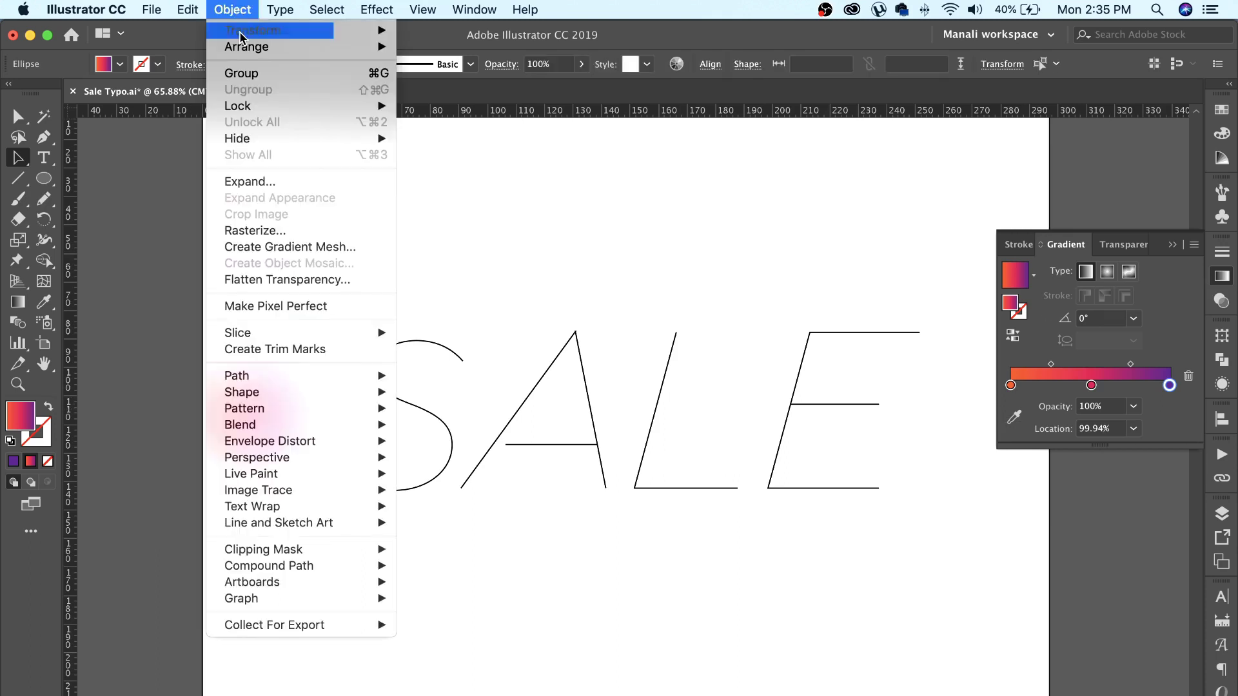
pyautogui.moveTo(240, 425)
pyautogui.click(449, 429)
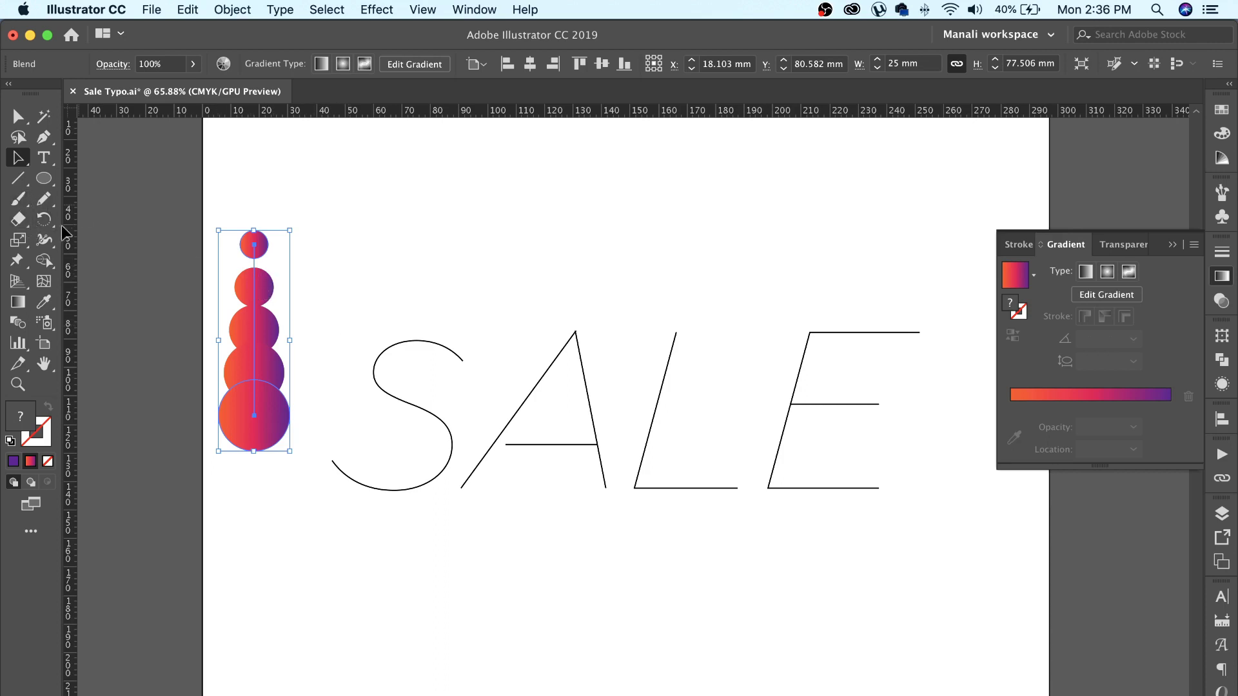
pyautogui.click(27, 288)
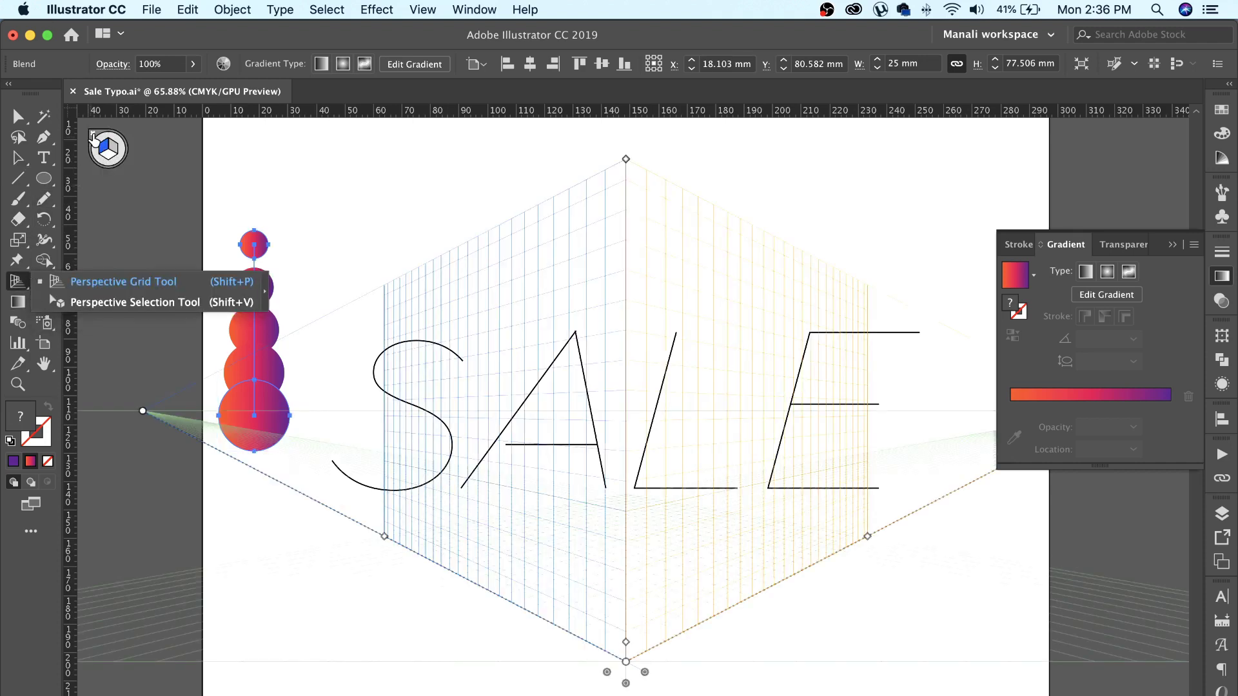
pyautogui.click(93, 134)
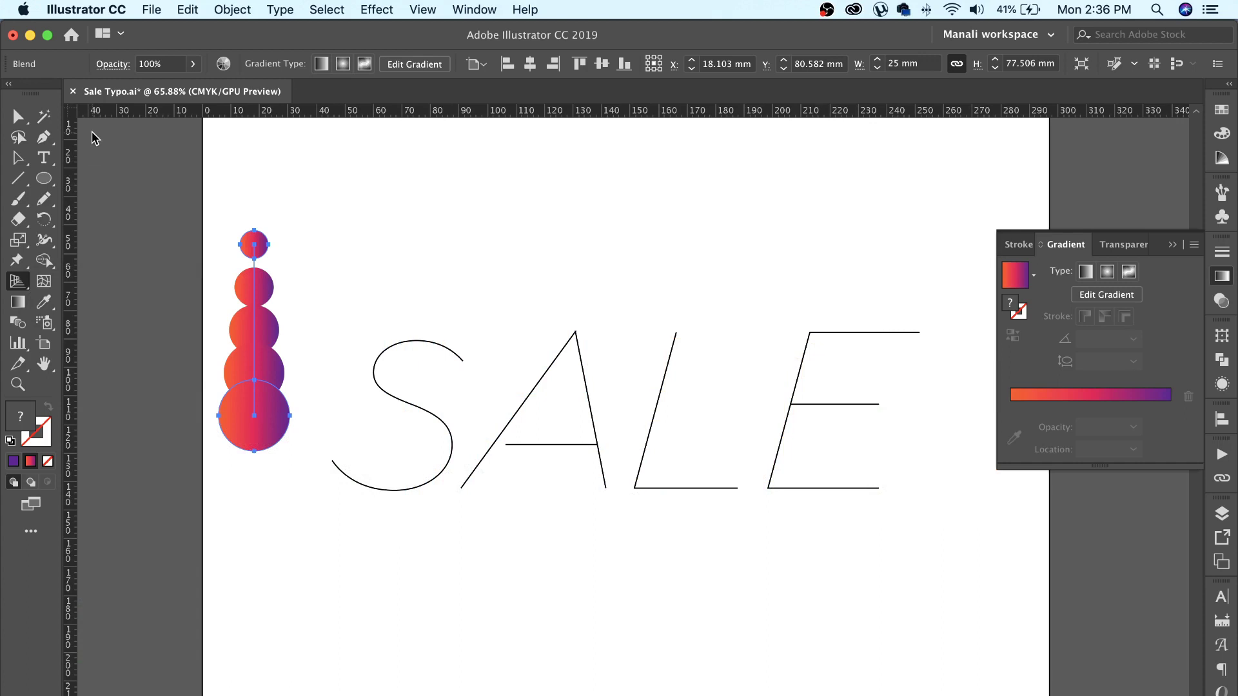
pyautogui.click(22, 325)
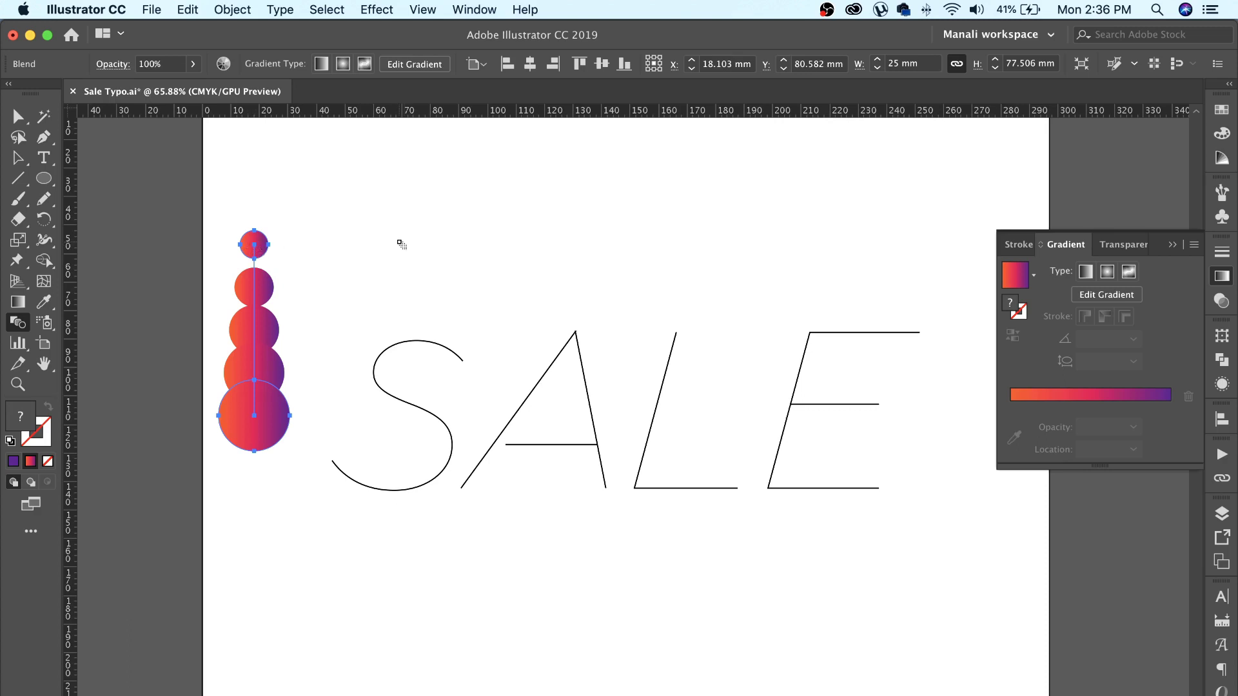
# Set the blend spacing to Specified Distance of 1 mm with Preview on.
pyautogui.press('Return')
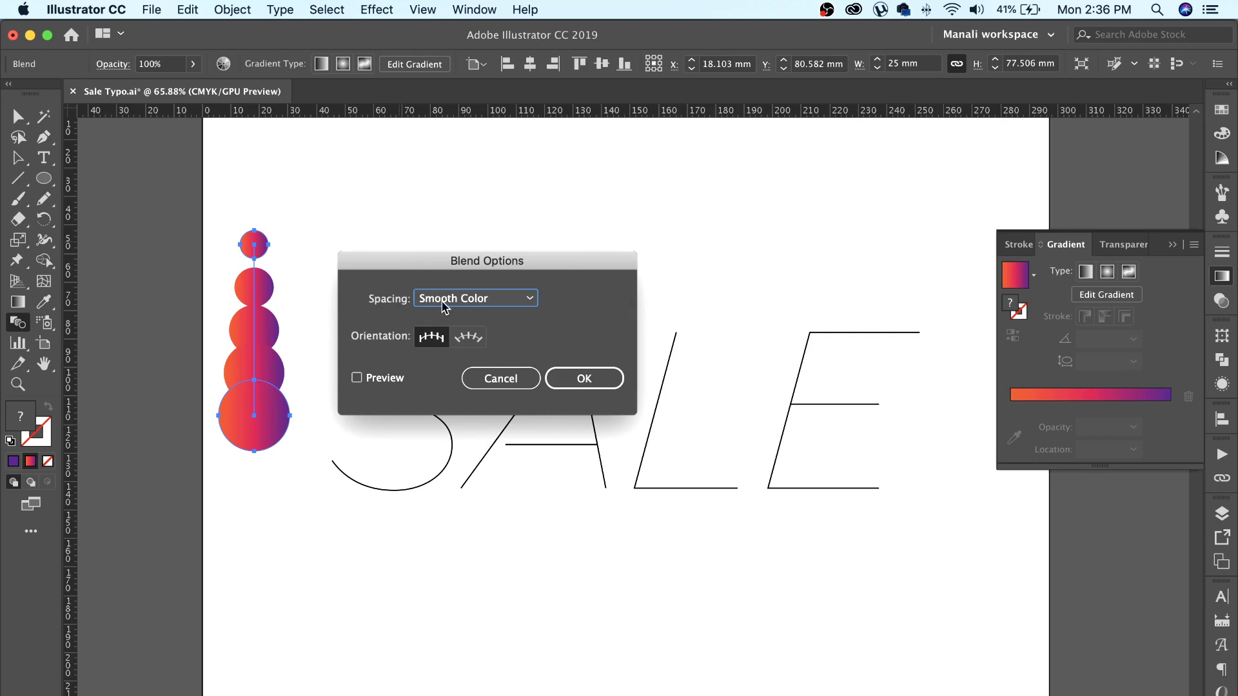
pyautogui.click(443, 300)
pyautogui.click(477, 355)
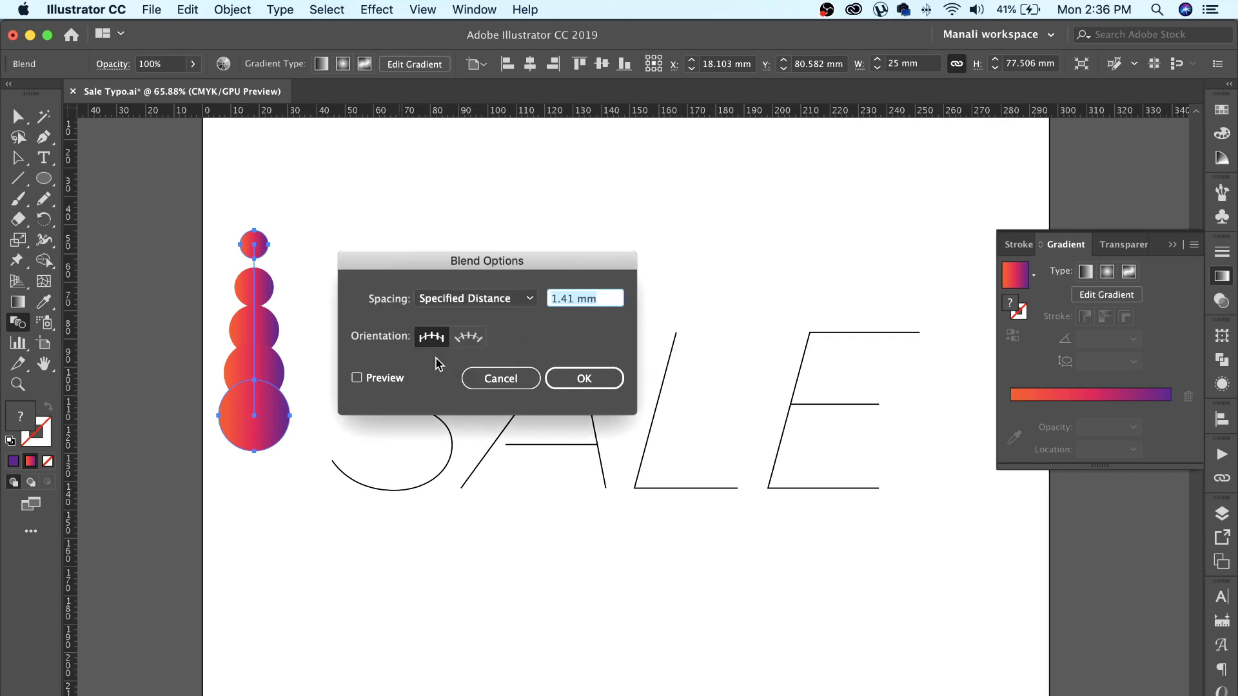
pyautogui.click(387, 380)
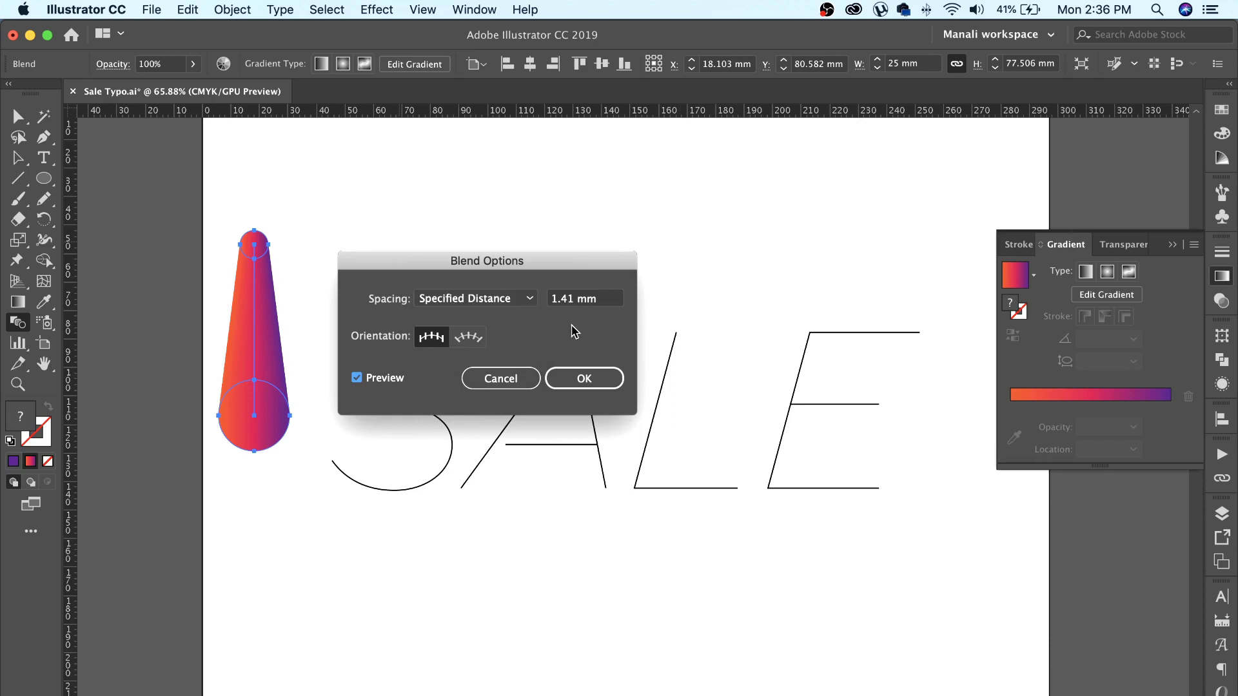
pyautogui.click(562, 299)
pyautogui.write('1')
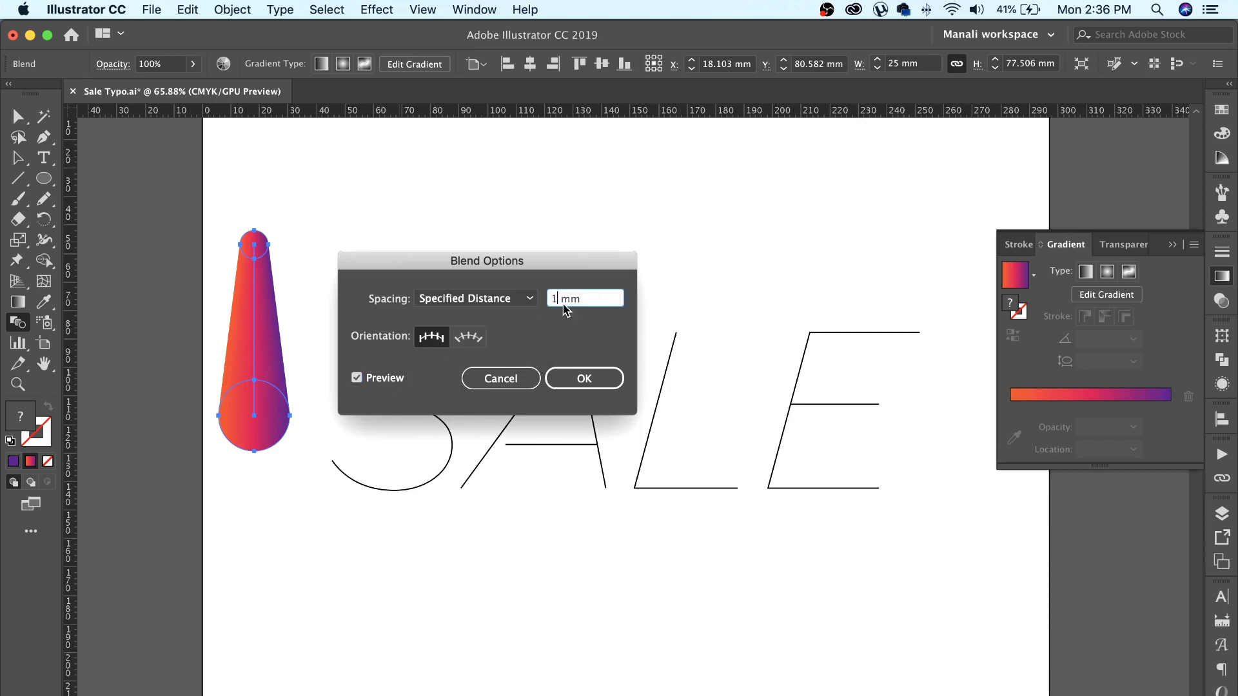
pyautogui.click(580, 379)
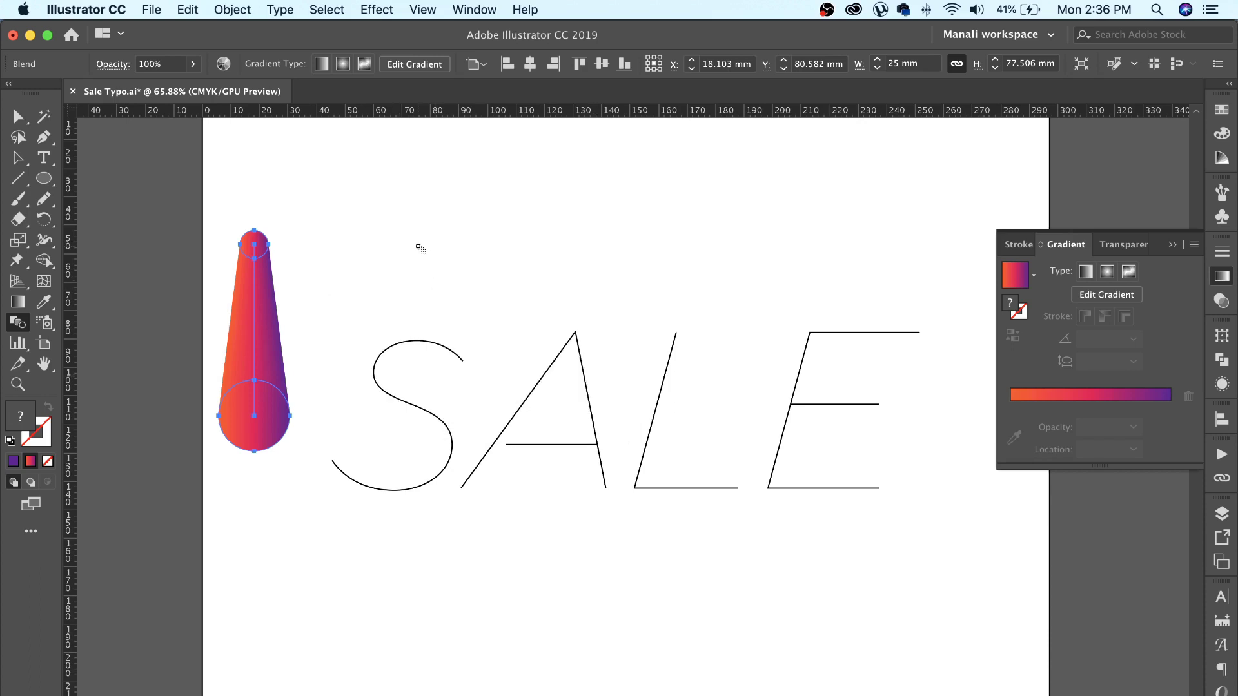
# Replace the gradient cone blend's spine with the S letter path.
pyautogui.press('a')
pyautogui.click(418, 248)
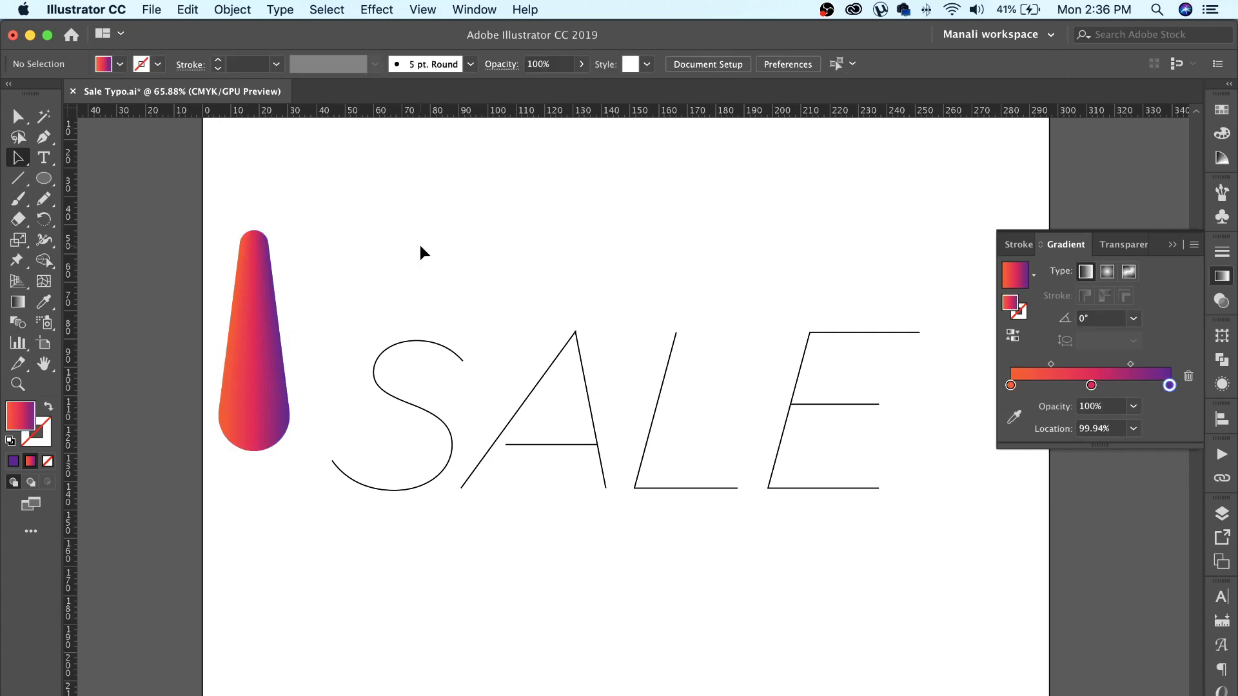
pyautogui.click(270, 364)
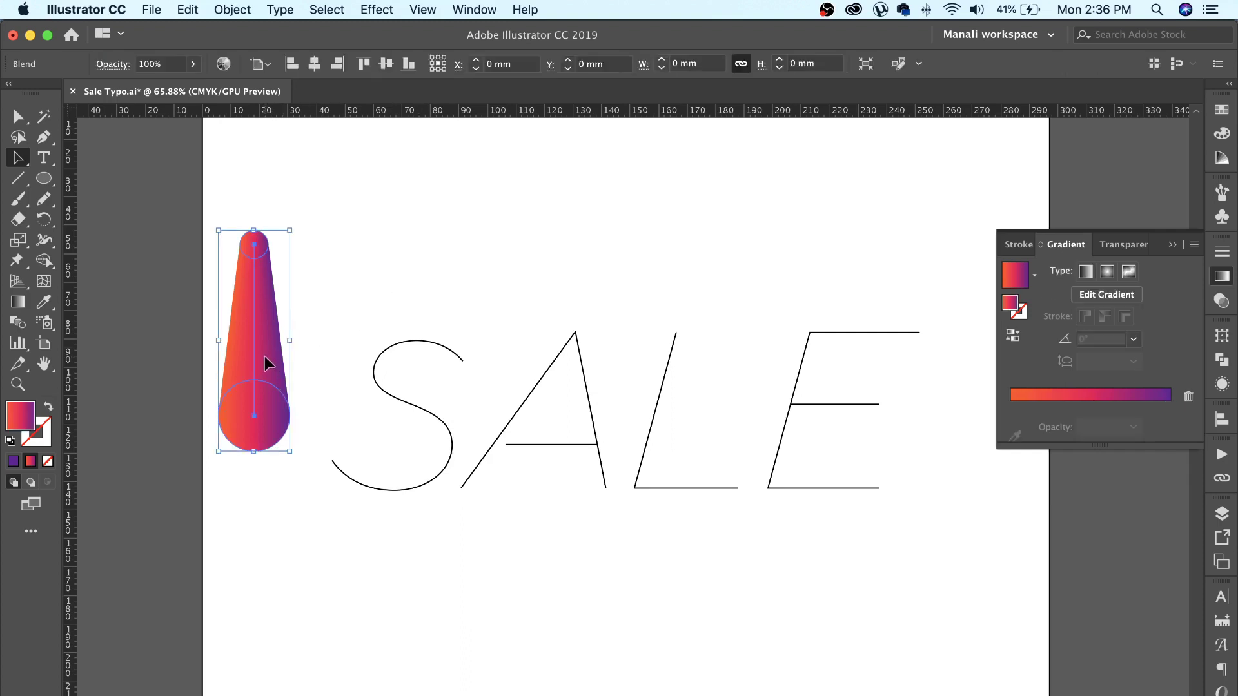
pyautogui.keyDown('shift'); pyautogui.click(414, 401); pyautogui.keyUp('shift')
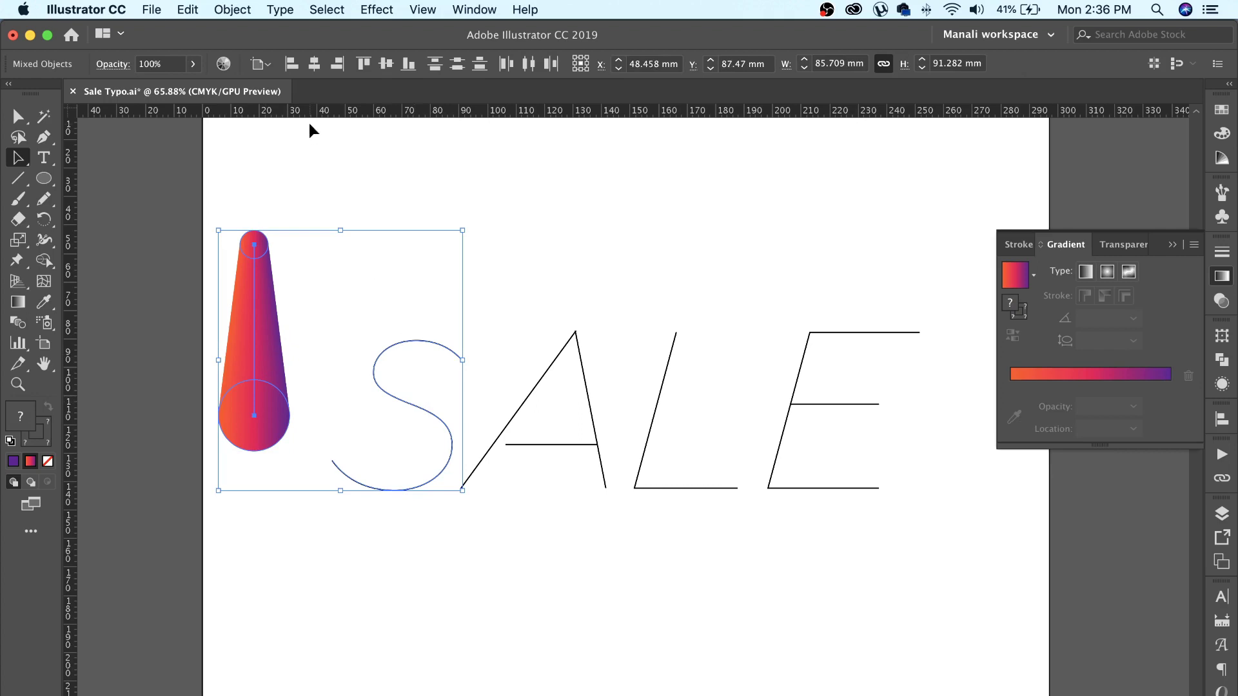
pyautogui.click(232, 10)
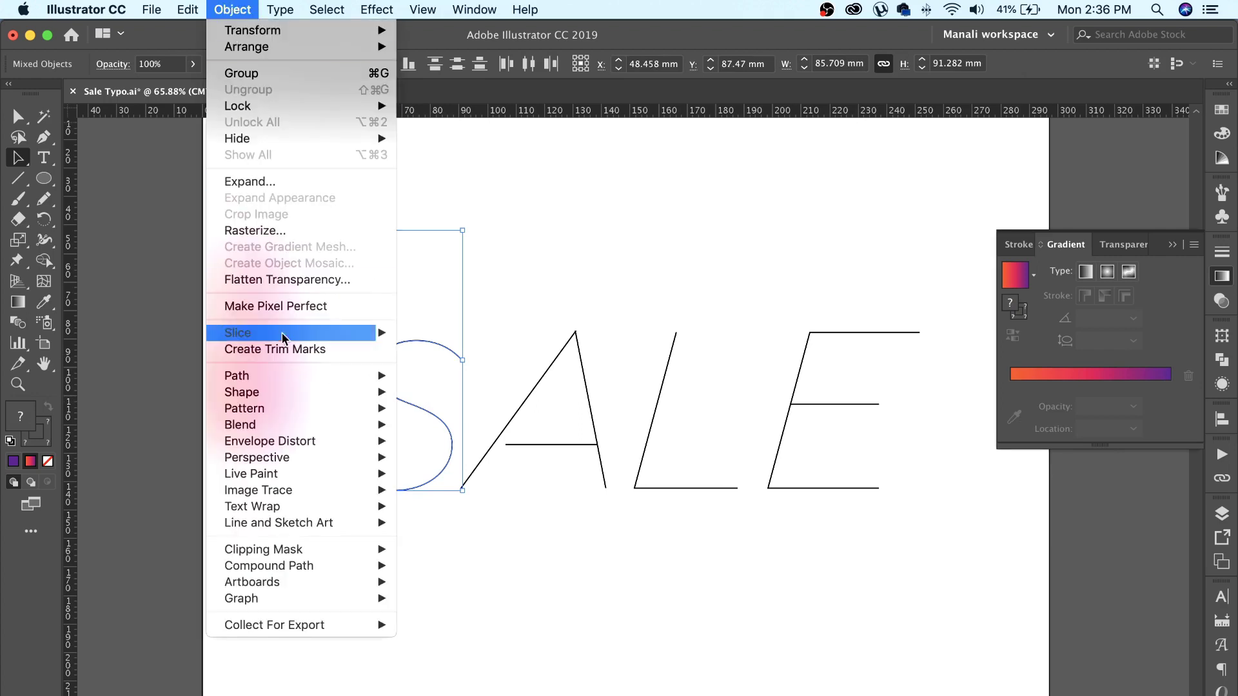
pyautogui.moveTo(290, 425)
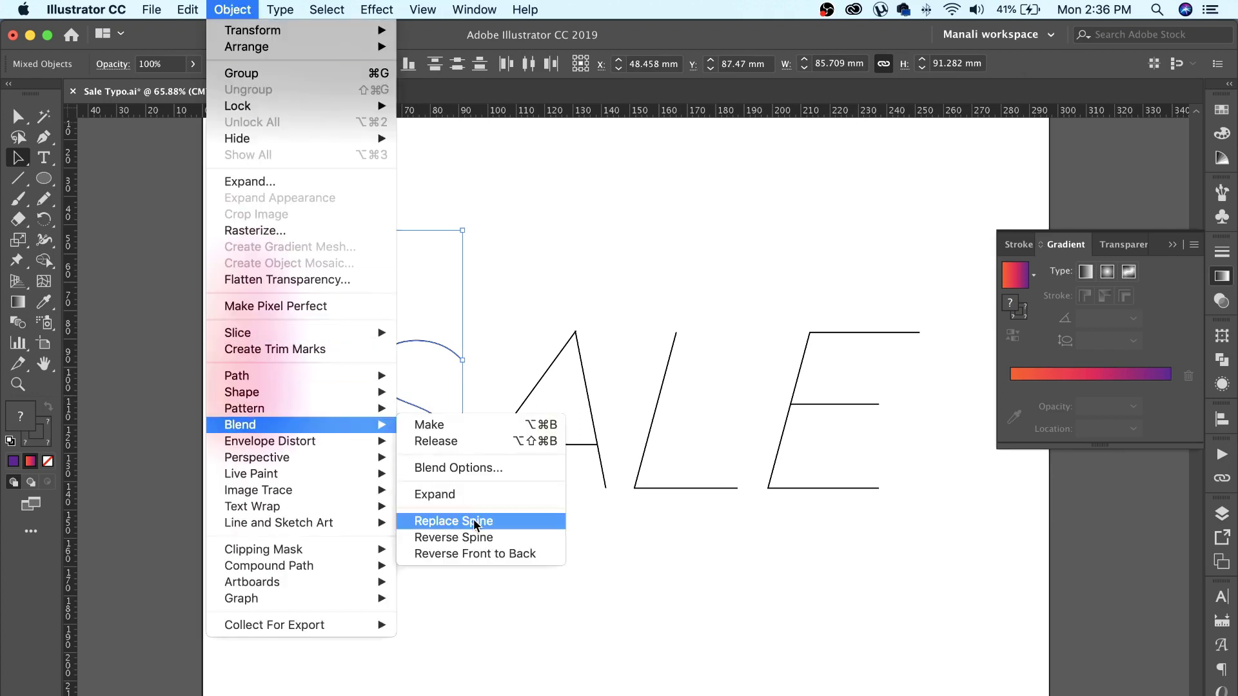
pyautogui.click(474, 520)
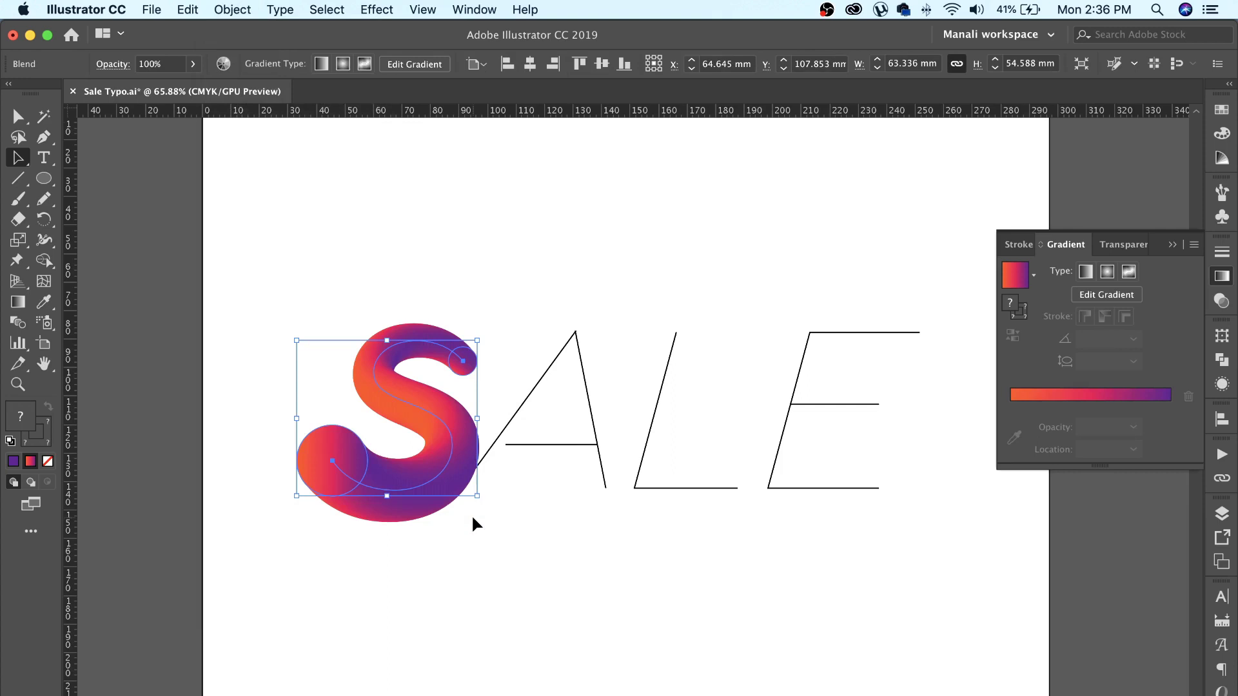
pyautogui.click(567, 532)
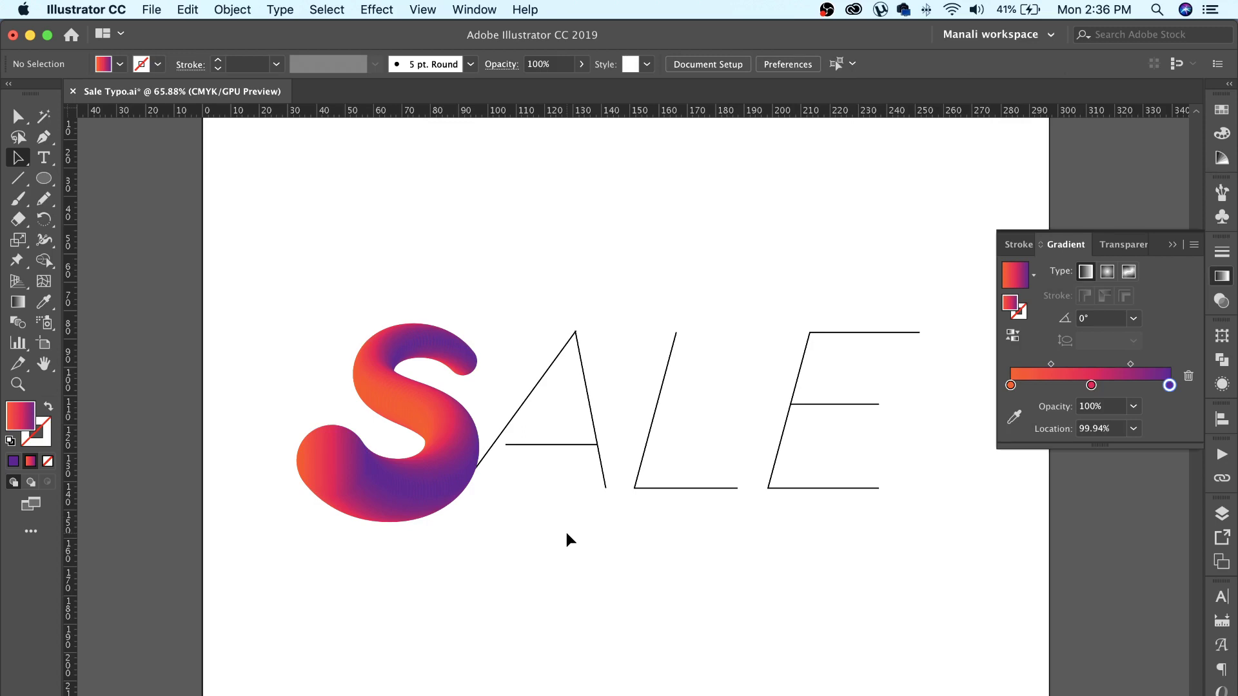
pyautogui.click(459, 443)
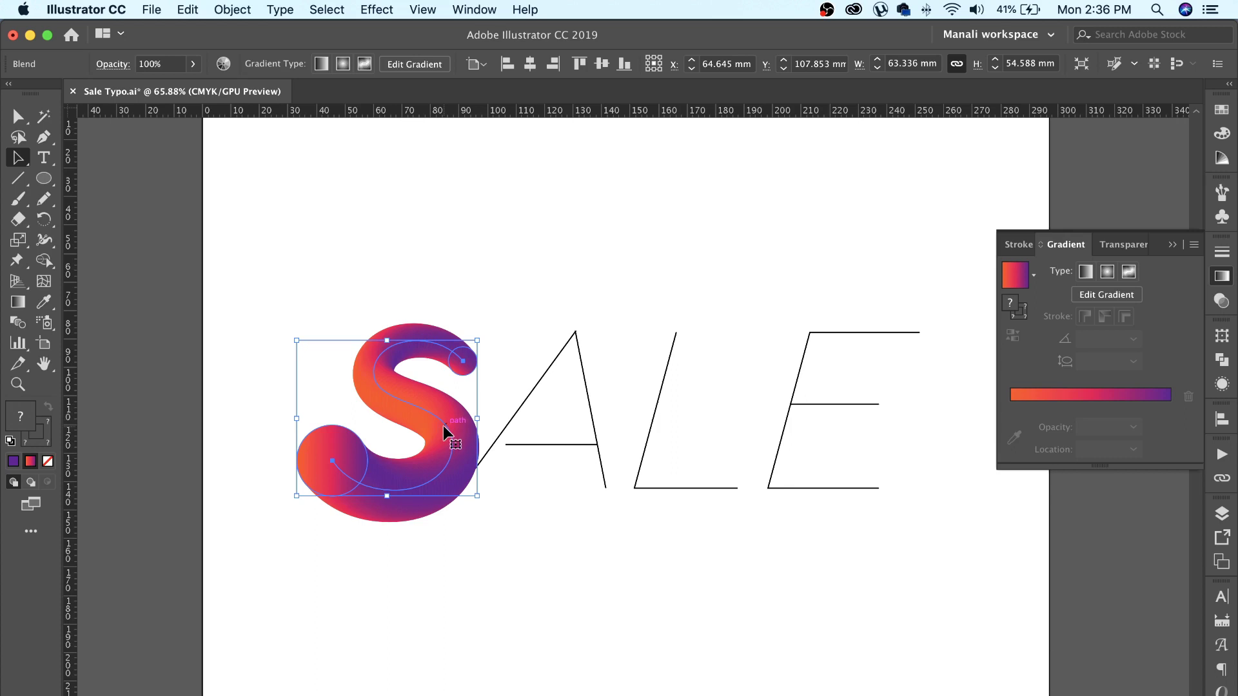
# Copy the gradient S blend and make it follow the A outline with Replace Spine.
pyautogui.moveTo(443, 425); pyautogui.dragTo(443, 226)
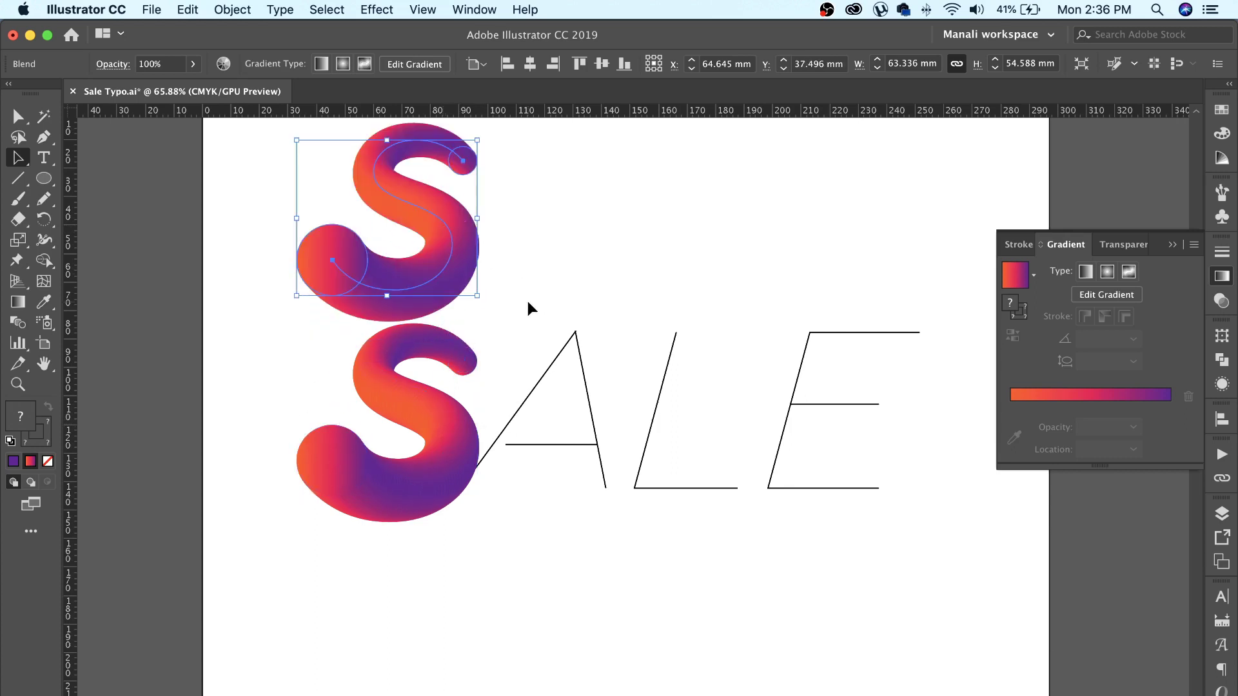
pyautogui.keyDown('shift'); pyautogui.click(556, 359); pyautogui.keyUp('shift')
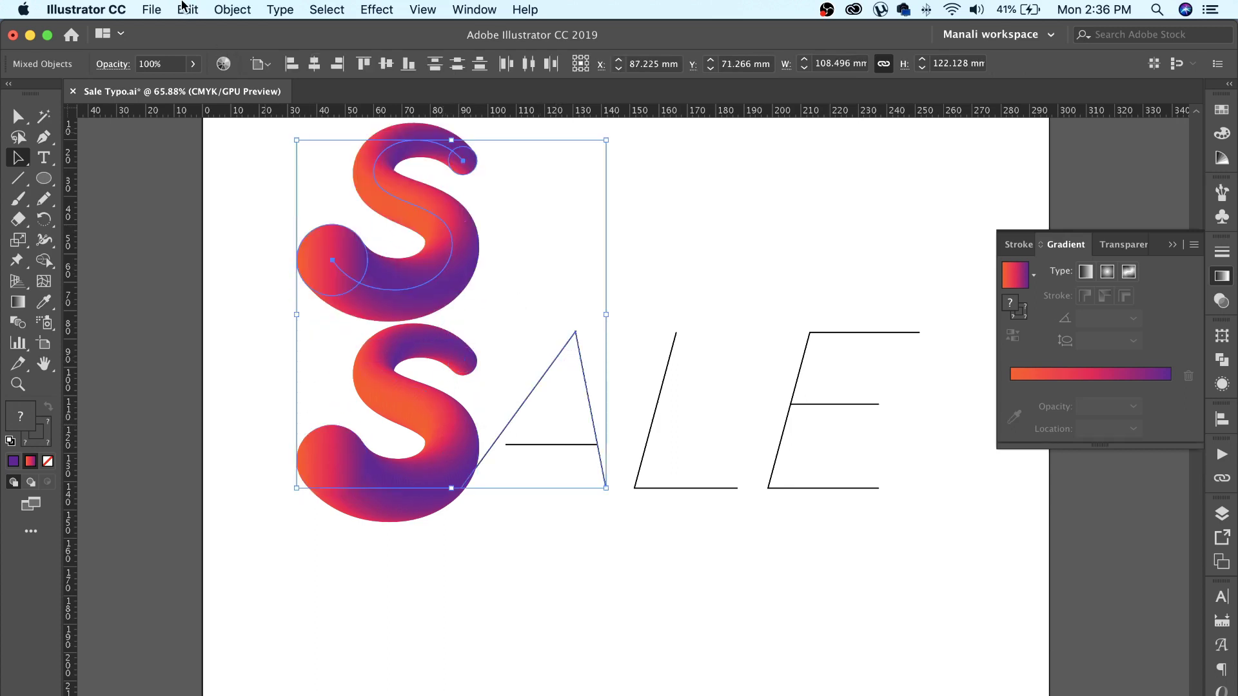
pyautogui.click(232, 9)
pyautogui.moveTo(240, 425)
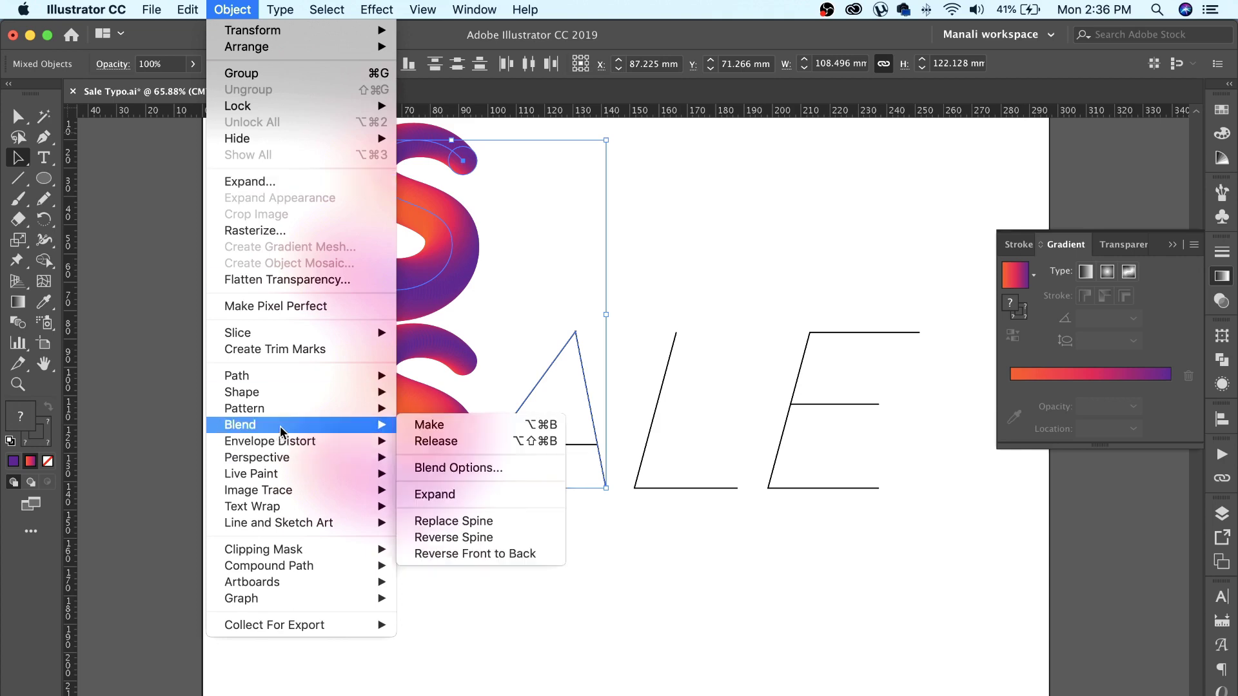
pyautogui.click(465, 521)
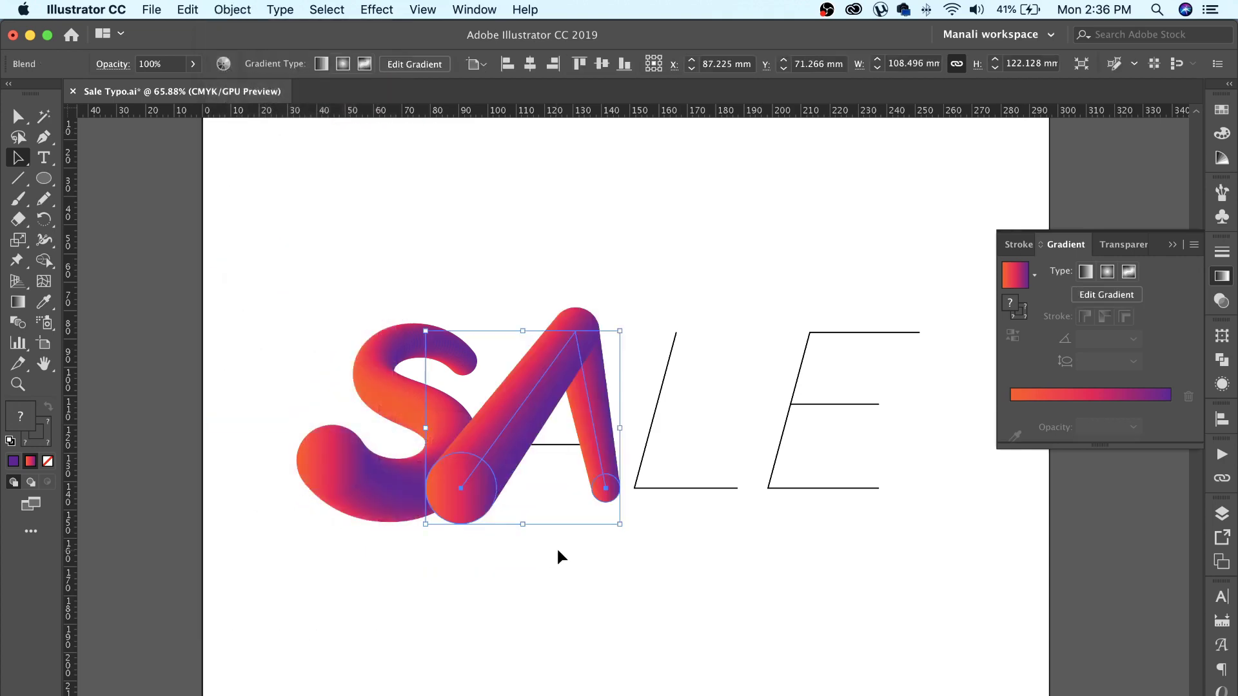
pyautogui.click(556, 547)
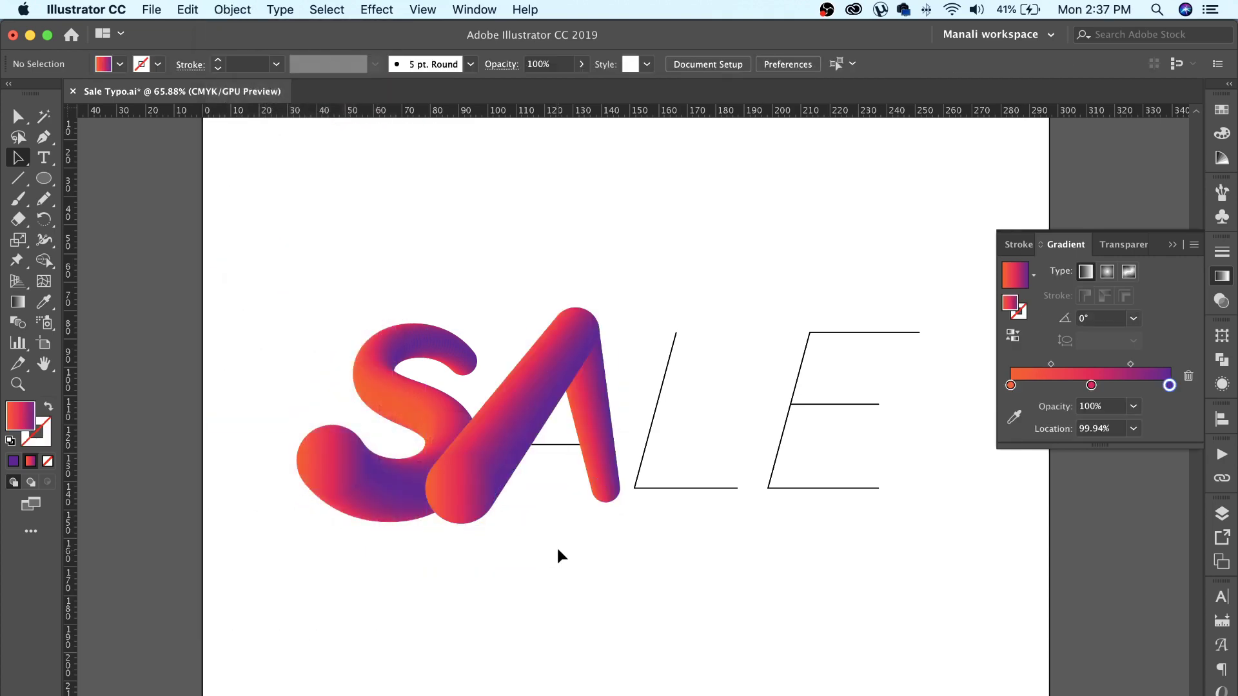
# Duplicate the A blend and make the copy follow the A's crossbar line.
pyautogui.click(556, 444)
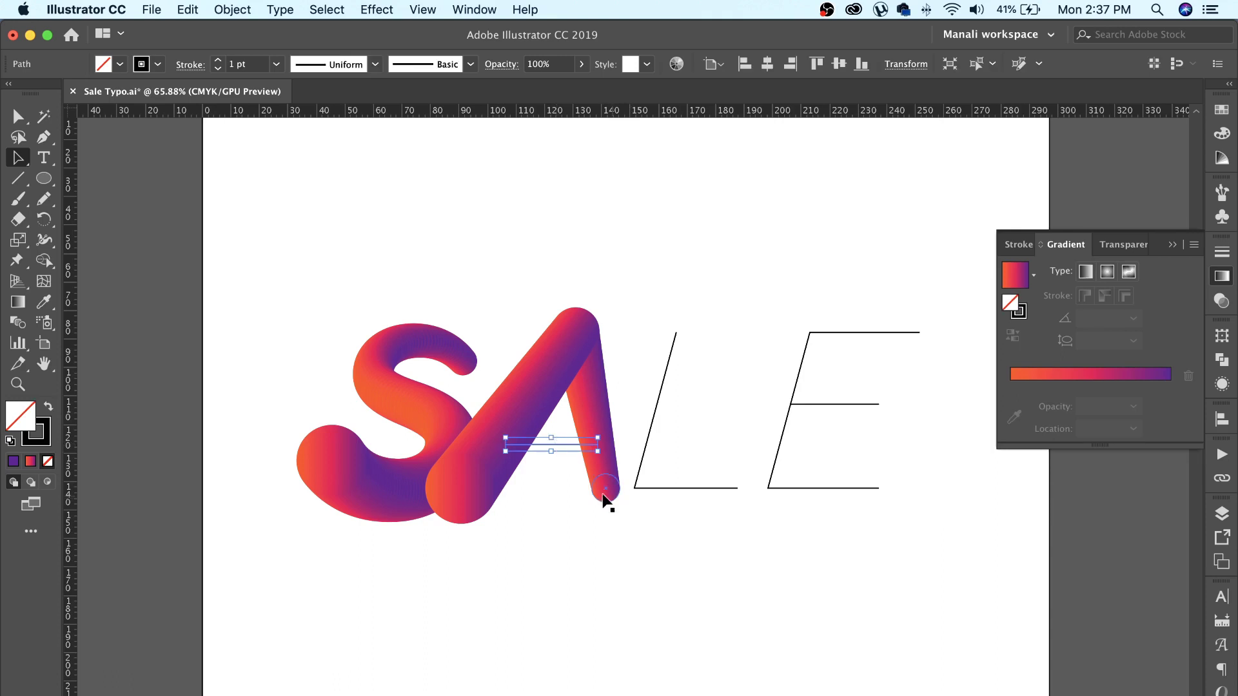
pyautogui.moveTo(605, 491); pyautogui.dragTo(599, 323)
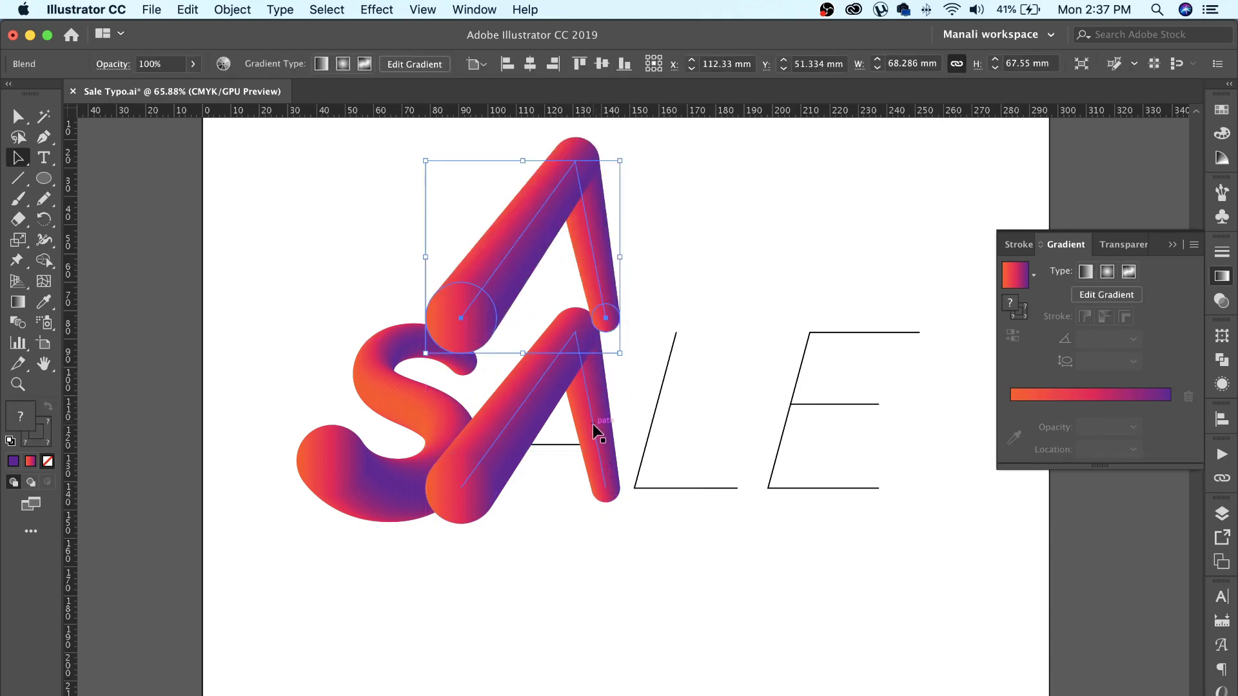
pyautogui.keyDown('shift'); pyautogui.click(562, 445); pyautogui.keyUp('shift')
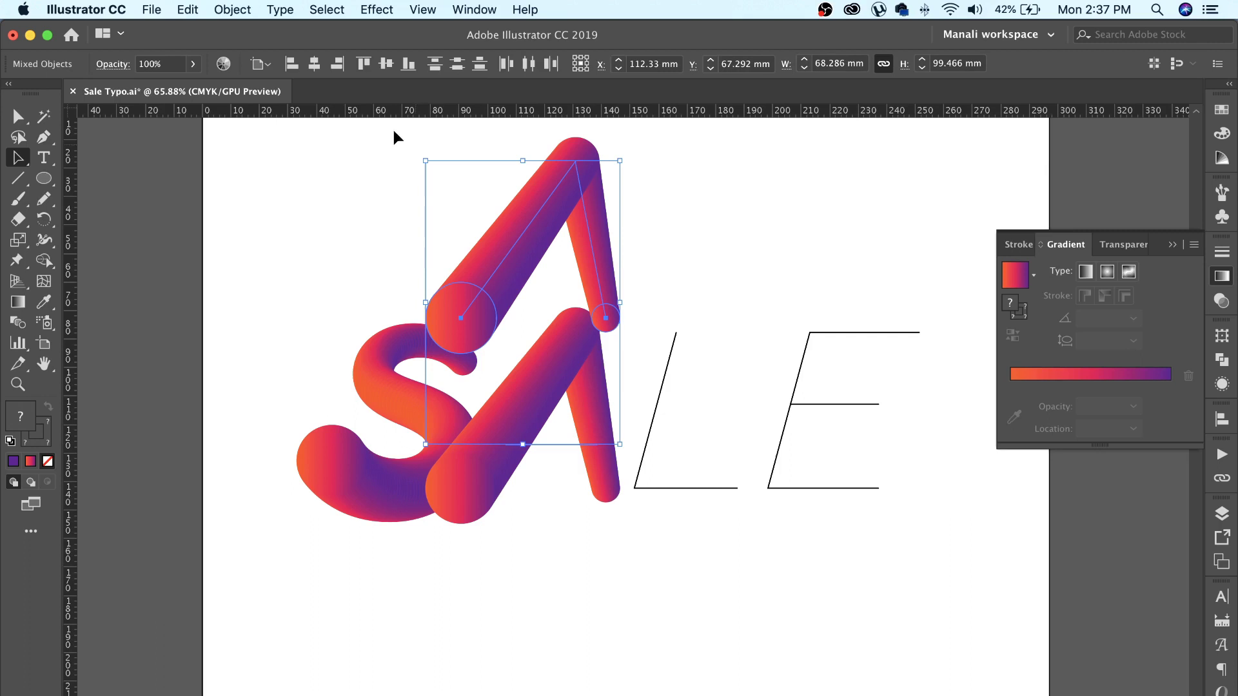
pyautogui.click(232, 9)
pyautogui.moveTo(240, 425)
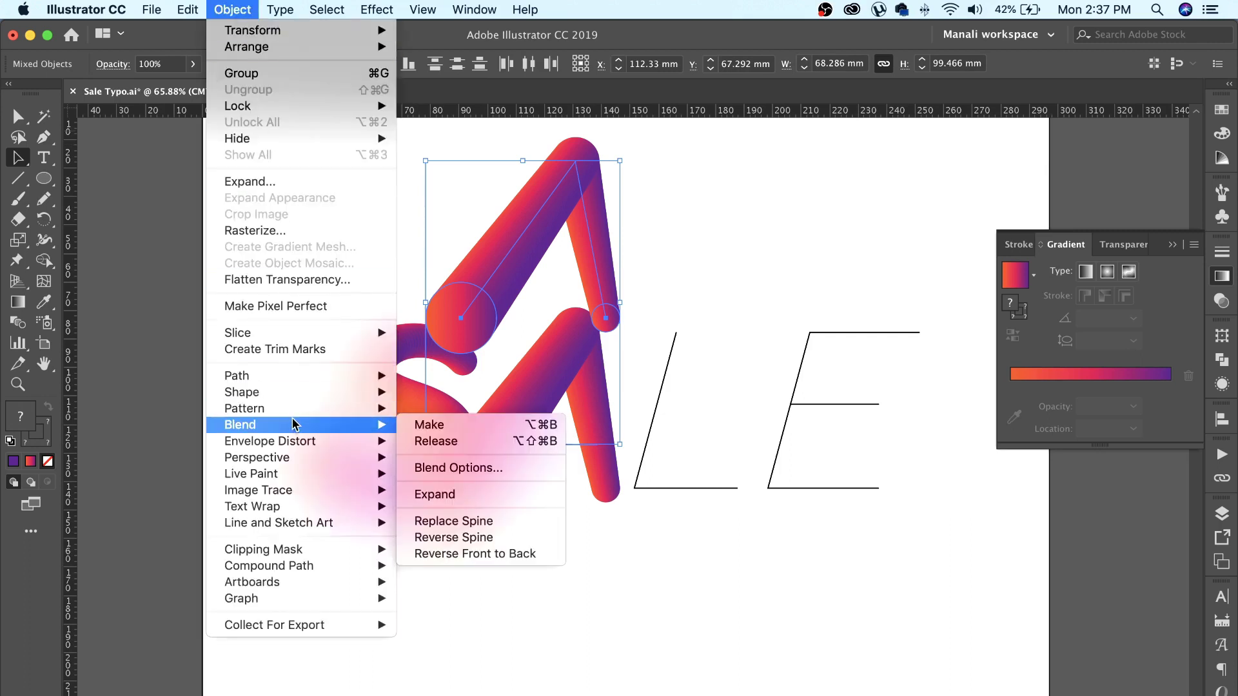
pyautogui.click(481, 520)
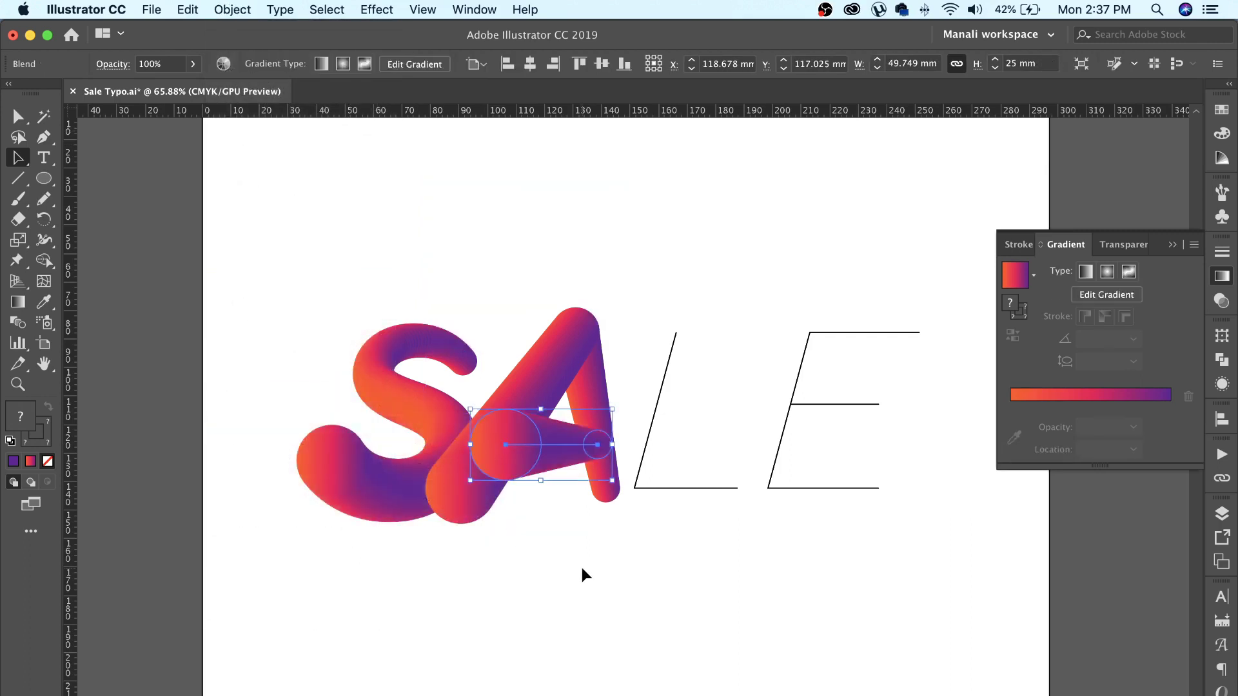
pyautogui.click(648, 512)
# Copy a tube blend and replace its spine with the L outline.
pyautogui.click(688, 488)
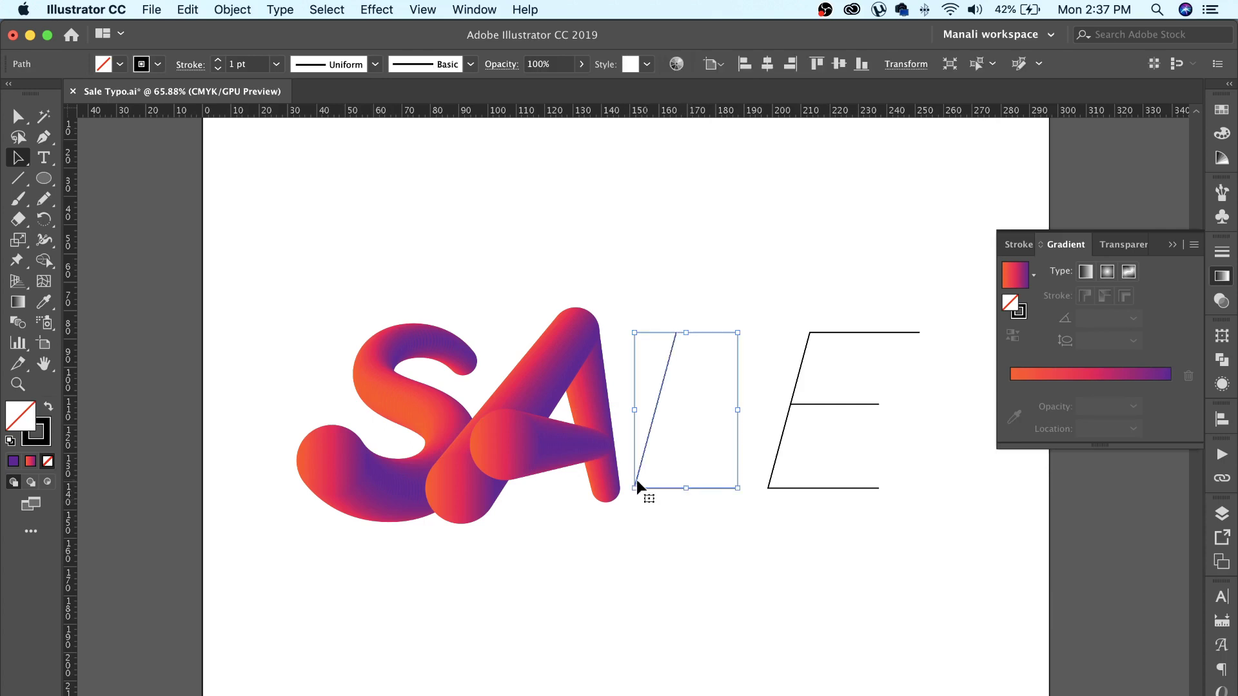
pyautogui.moveTo(635, 488)
pyautogui.mouseDown()
pyautogui.moveTo(567, 554)
pyautogui.moveTo(566, 591)
pyautogui.mouseUp()
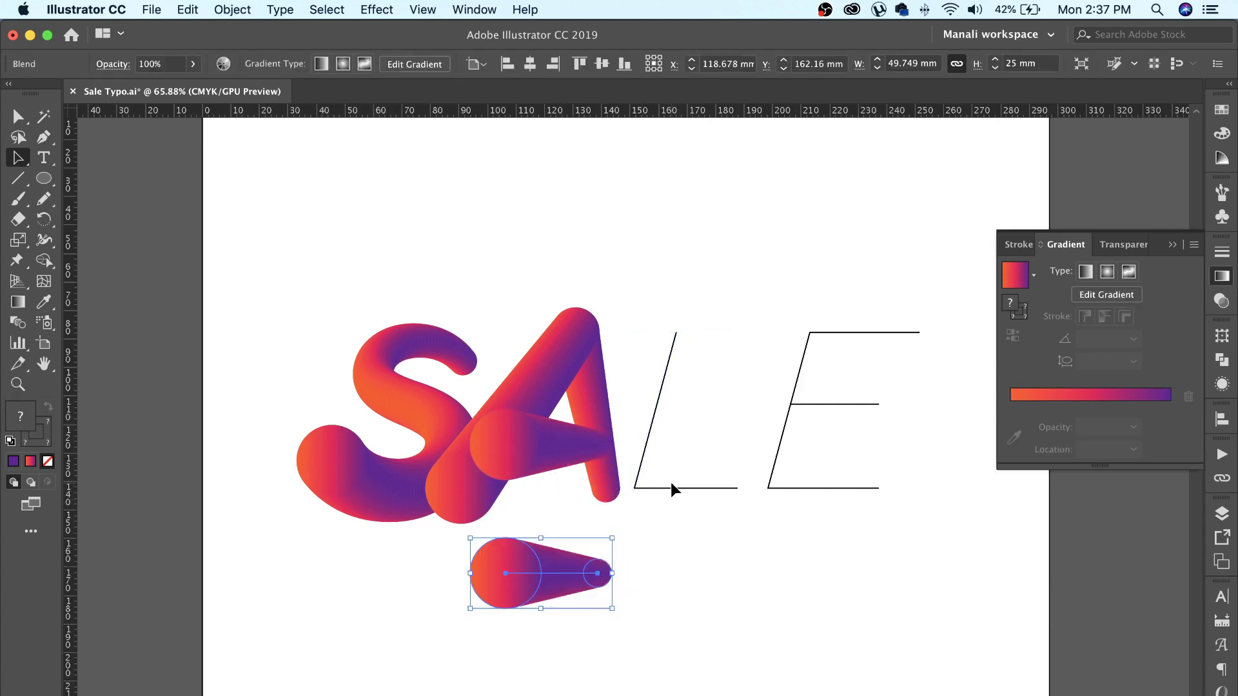
pyautogui.keyDown('shift'); pyautogui.click(671, 488); pyautogui.keyUp('shift')
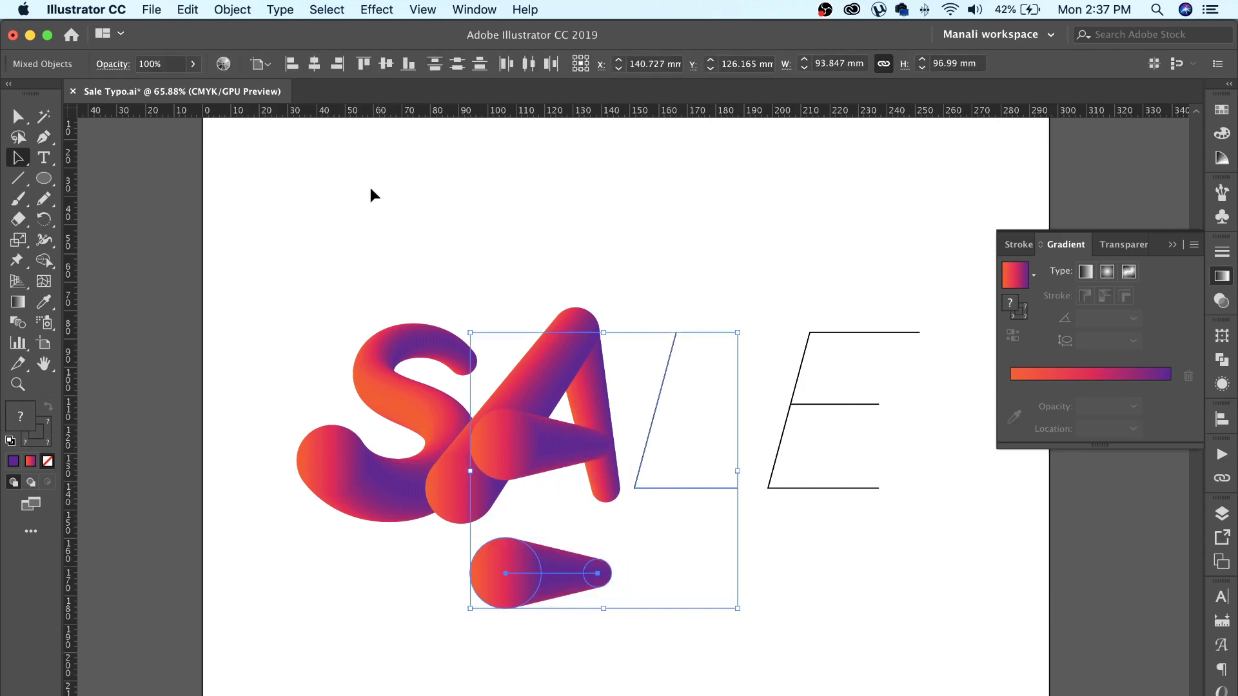
pyautogui.click(227, 11)
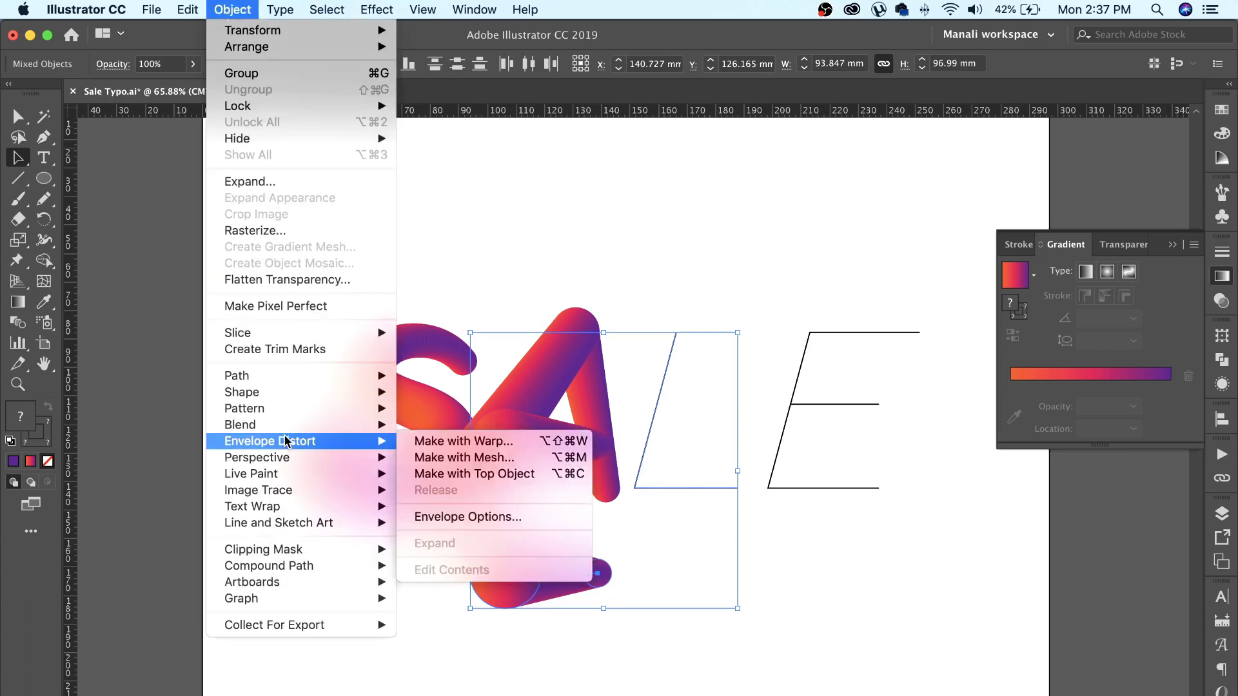
pyautogui.moveTo(240, 425)
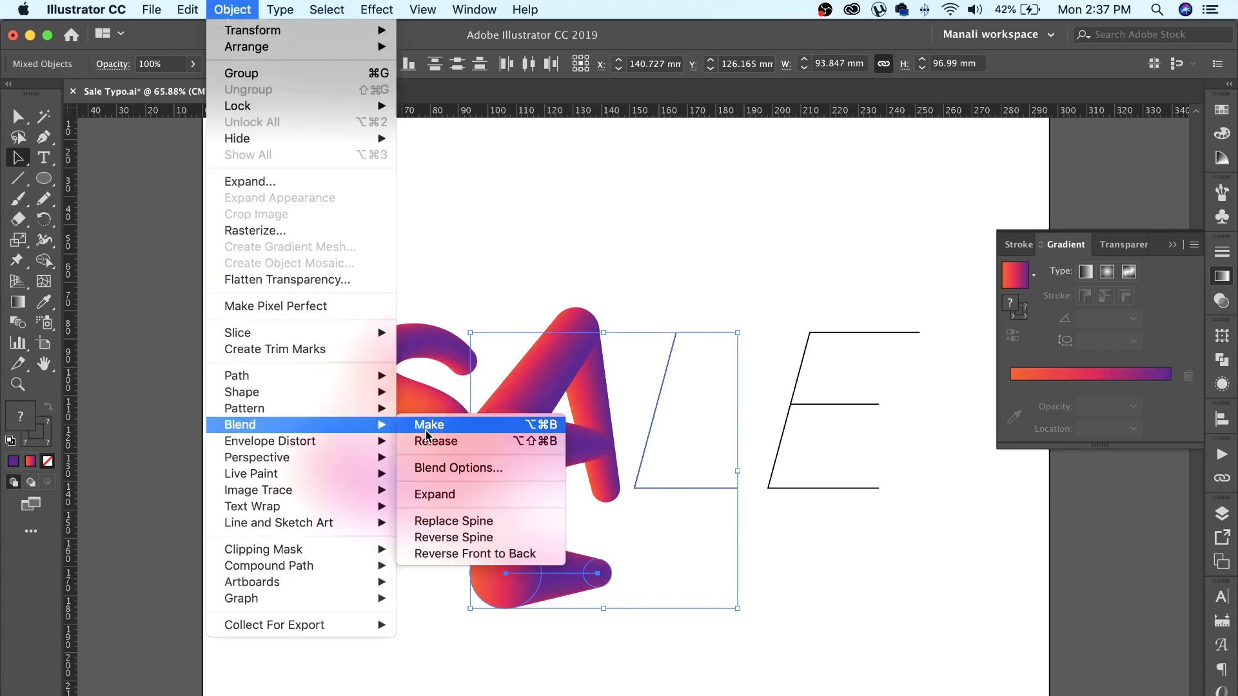
pyautogui.click(466, 523)
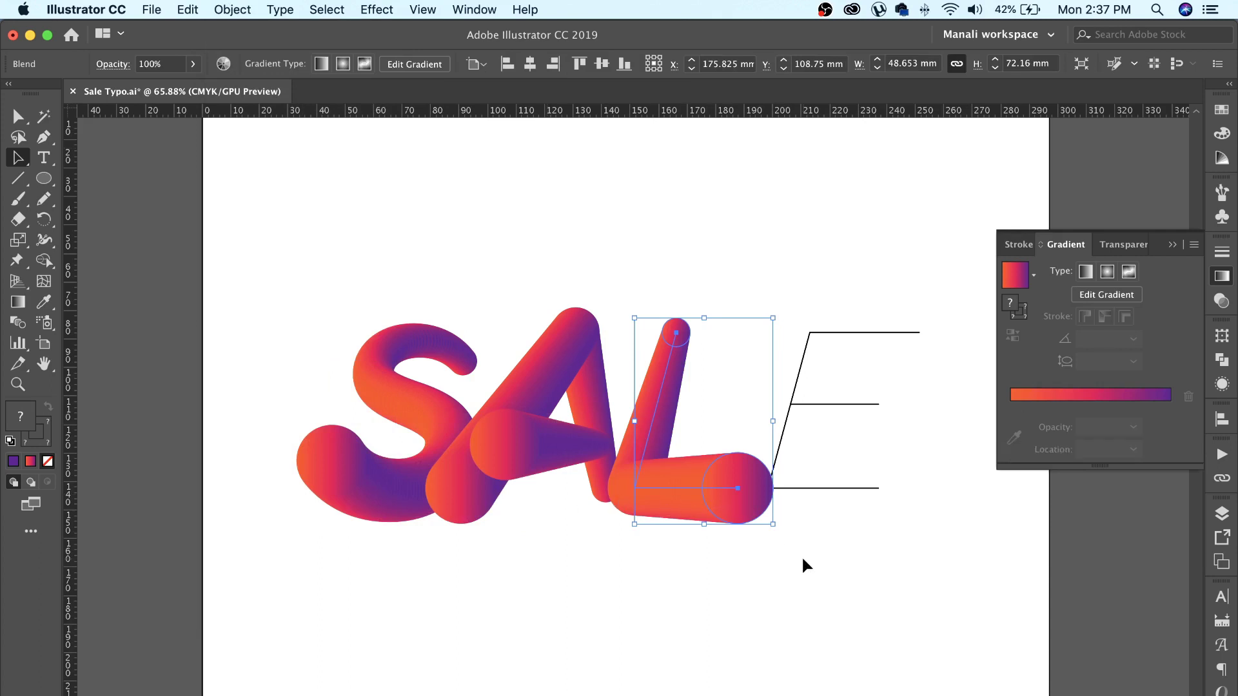
pyautogui.click(826, 570)
# Duplicate the L blend and make the copy follow the E's outer outline.
pyautogui.moveTo(739, 484); pyautogui.dragTo(736, 626)
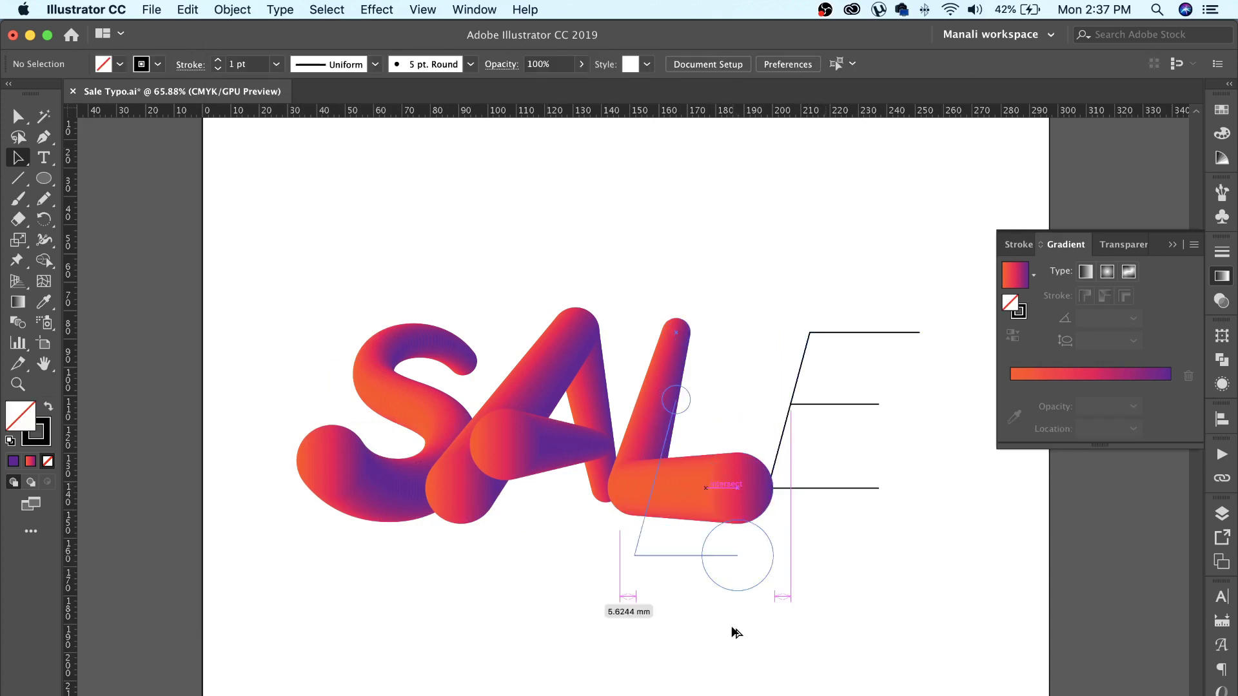
pyautogui.keyDown('shift'); pyautogui.click(806, 488); pyautogui.keyUp('shift')
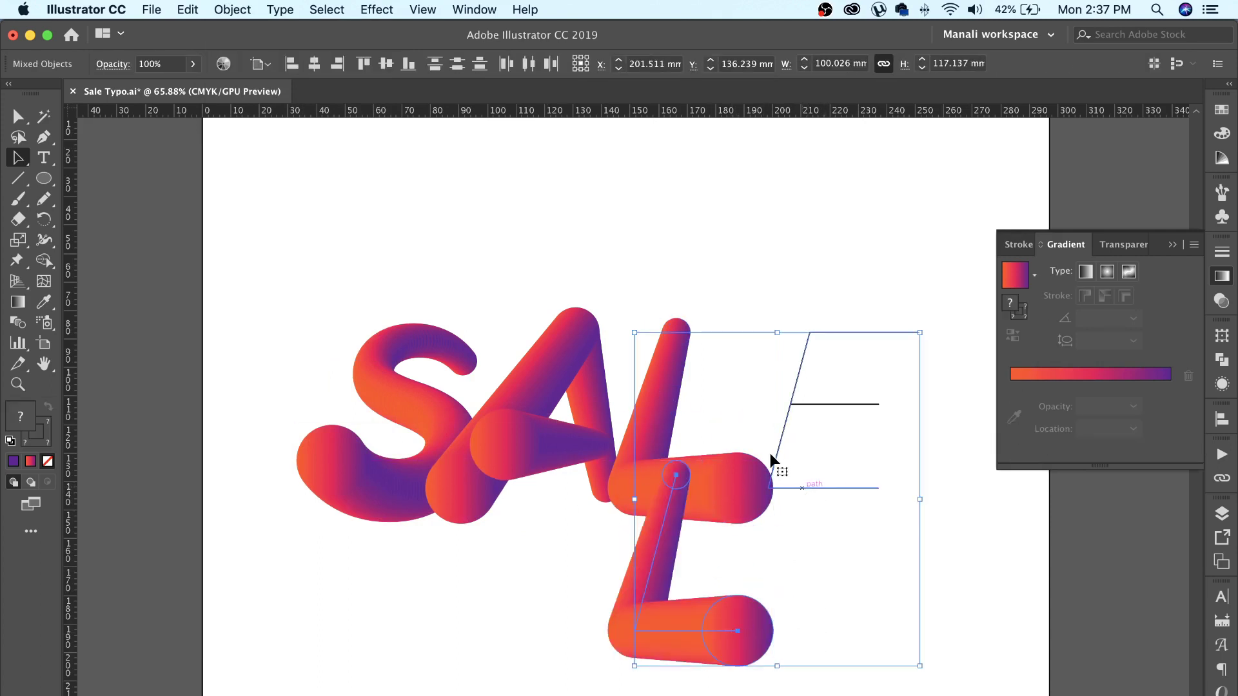
pyautogui.click(233, 9)
pyautogui.moveTo(239, 425)
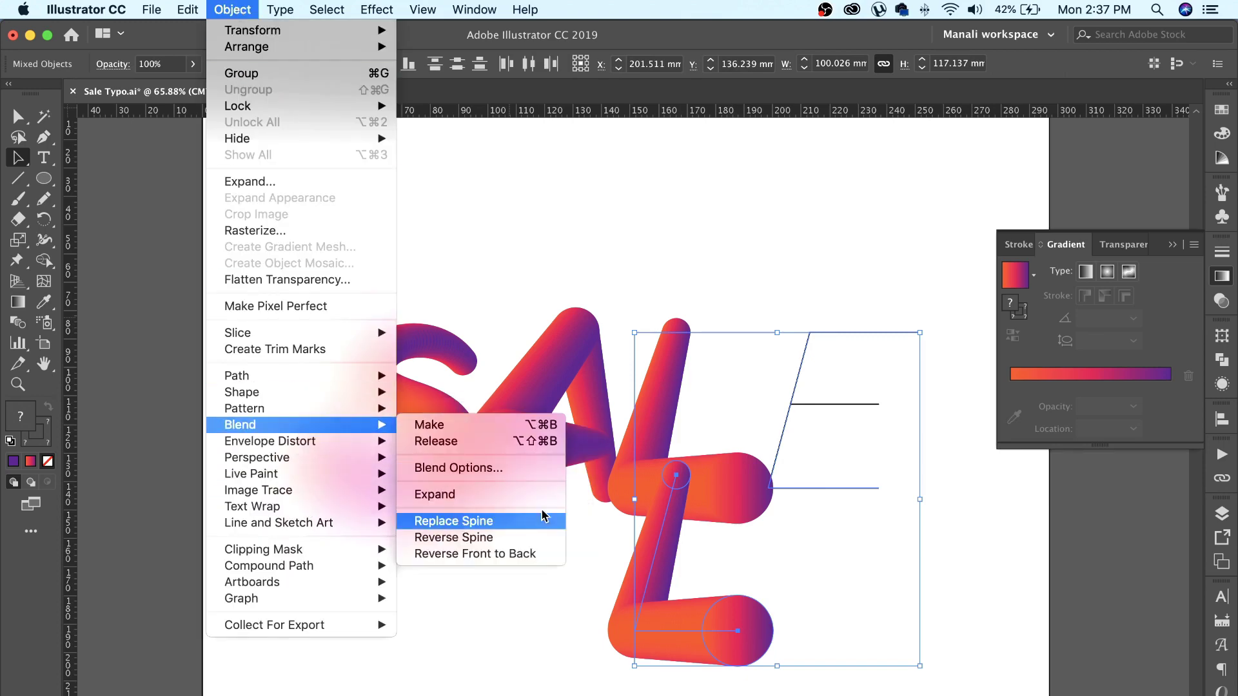
pyautogui.click(545, 520)
pyautogui.click(855, 408)
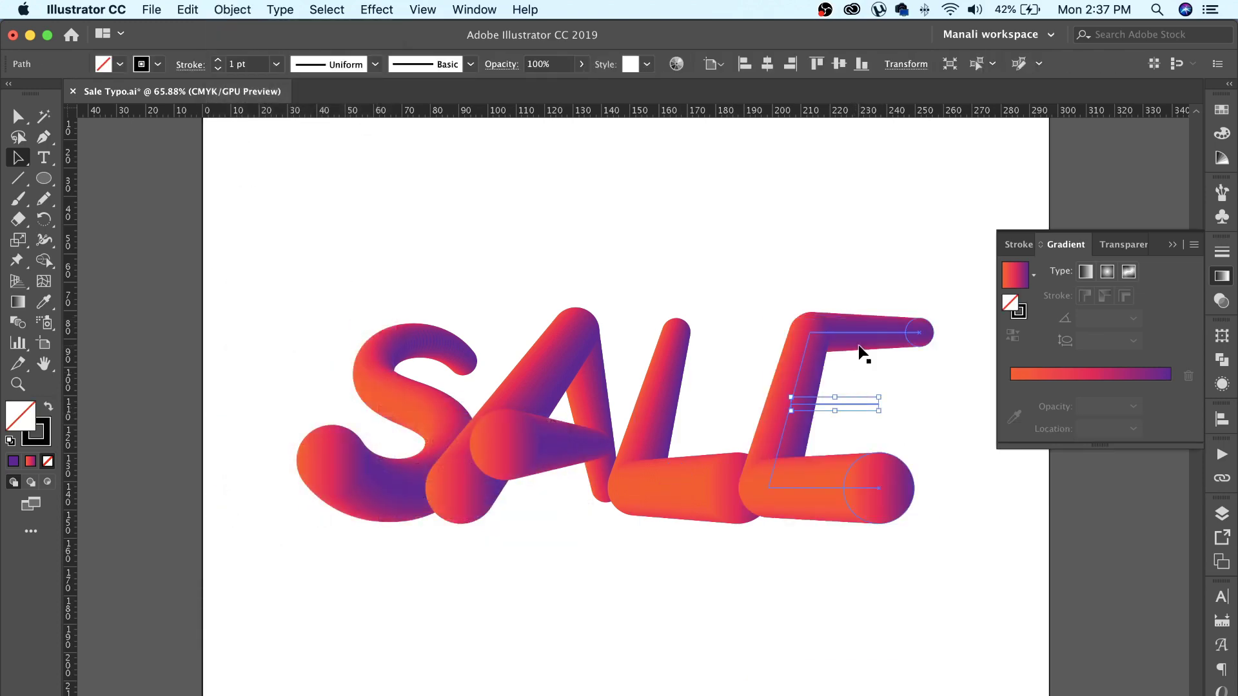
# Duplicate the E blend and replace its spine with the E's middle bar line.
pyautogui.moveTo(865, 350); pyautogui.dragTo(953, 346)
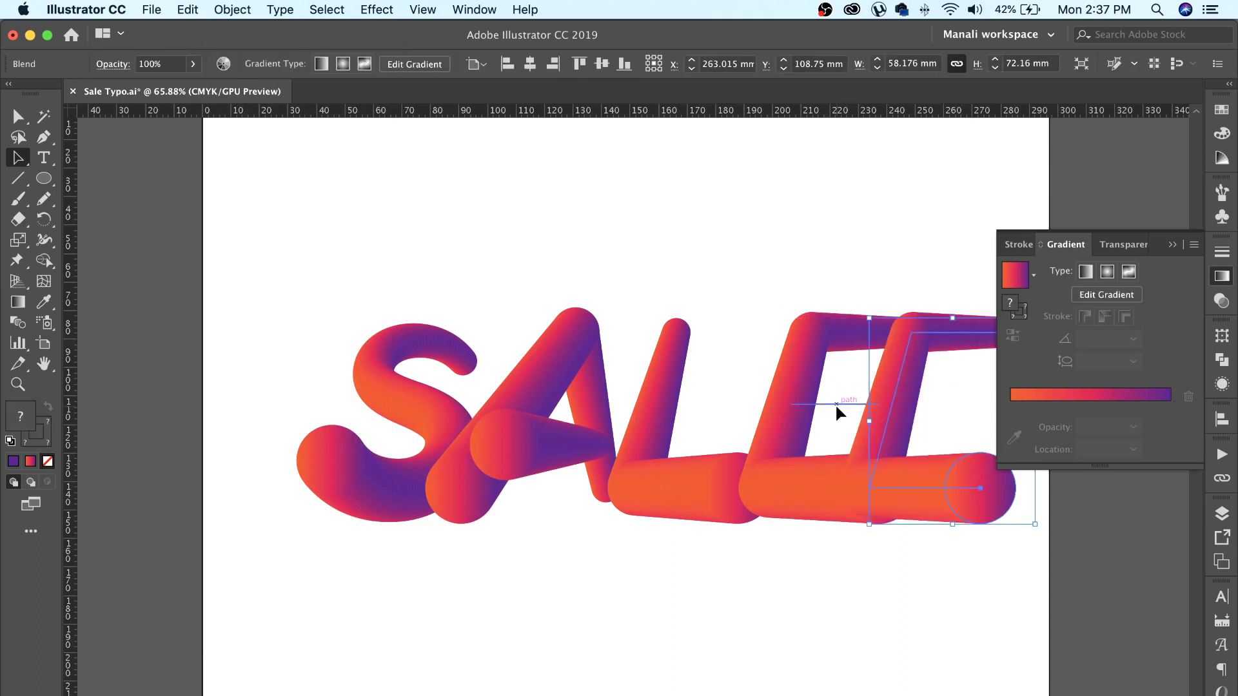
pyautogui.keyDown('shift'); pyautogui.click(835, 406); pyautogui.keyUp('shift')
pyautogui.click(229, 10)
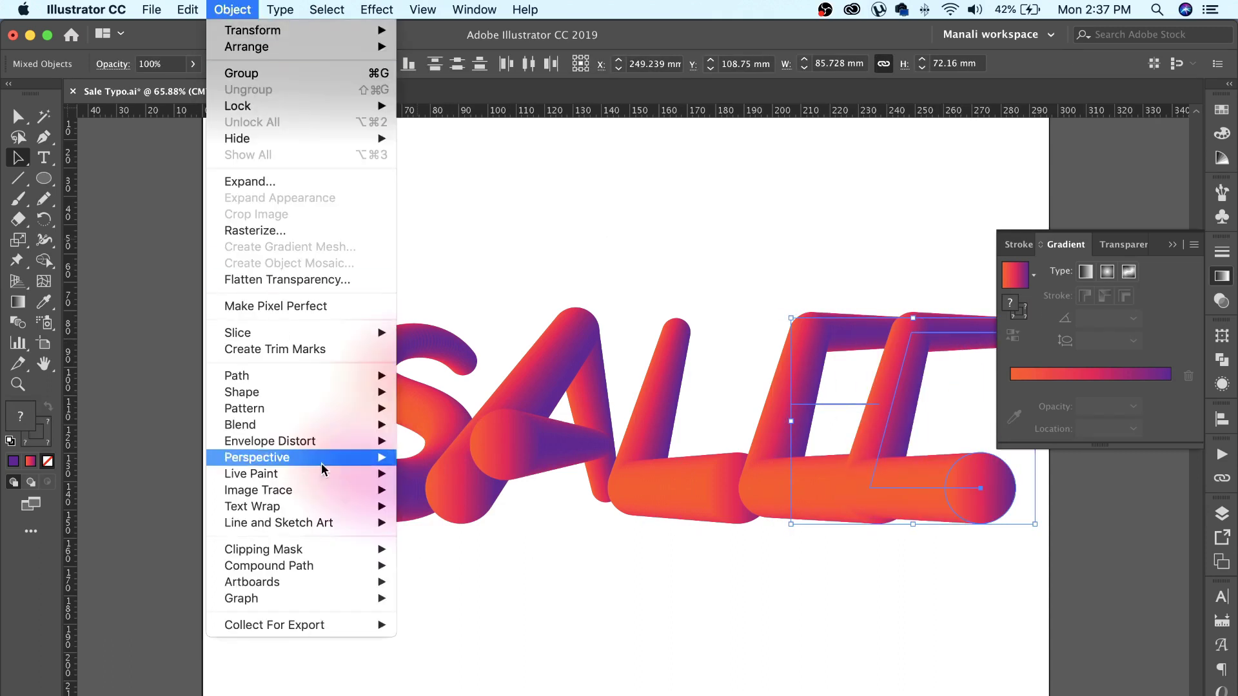
pyautogui.moveTo(240, 425)
pyautogui.click(450, 522)
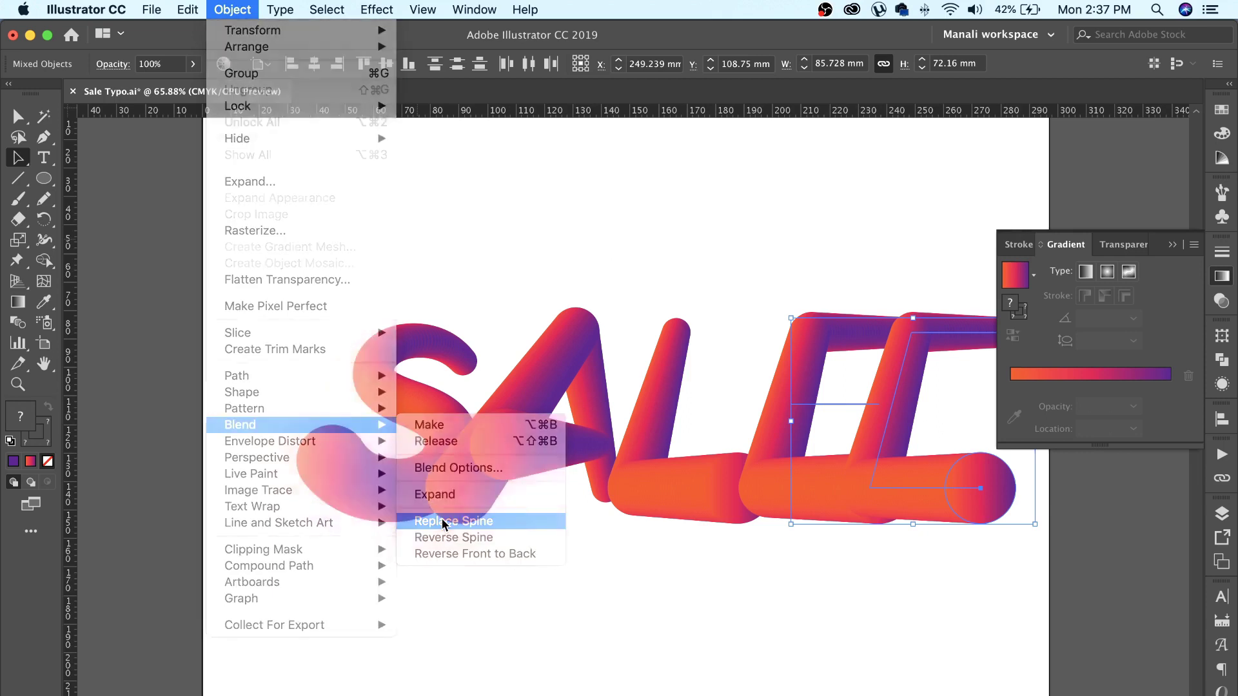
pyautogui.click(956, 520)
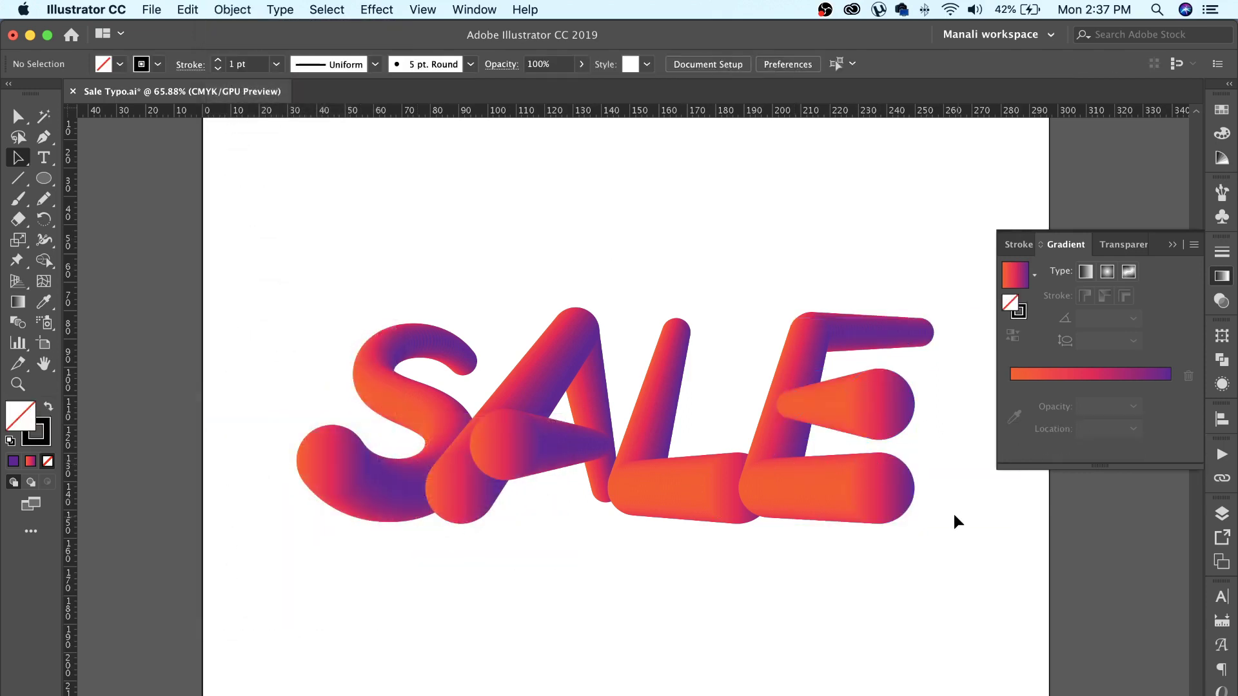
pyautogui.click(898, 431)
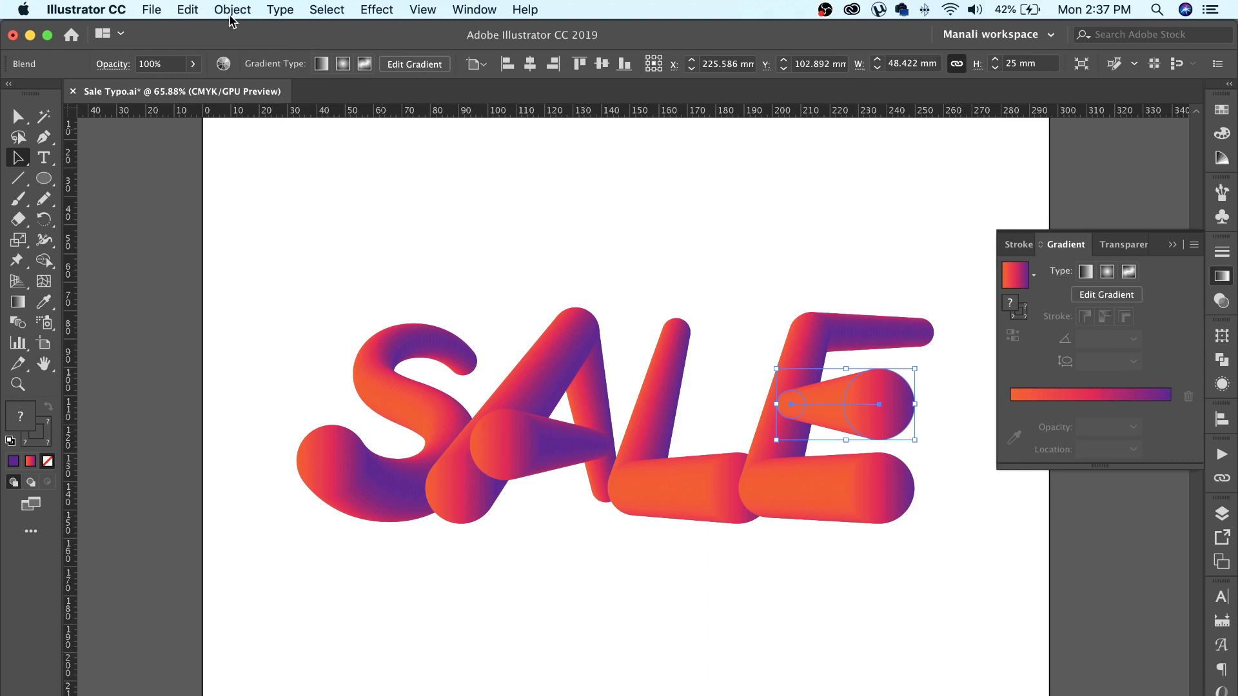
# Bring the S blend in front of the A, then select the L and E blends to restack them.
pyautogui.click(806, 236)
pyautogui.click(458, 339)
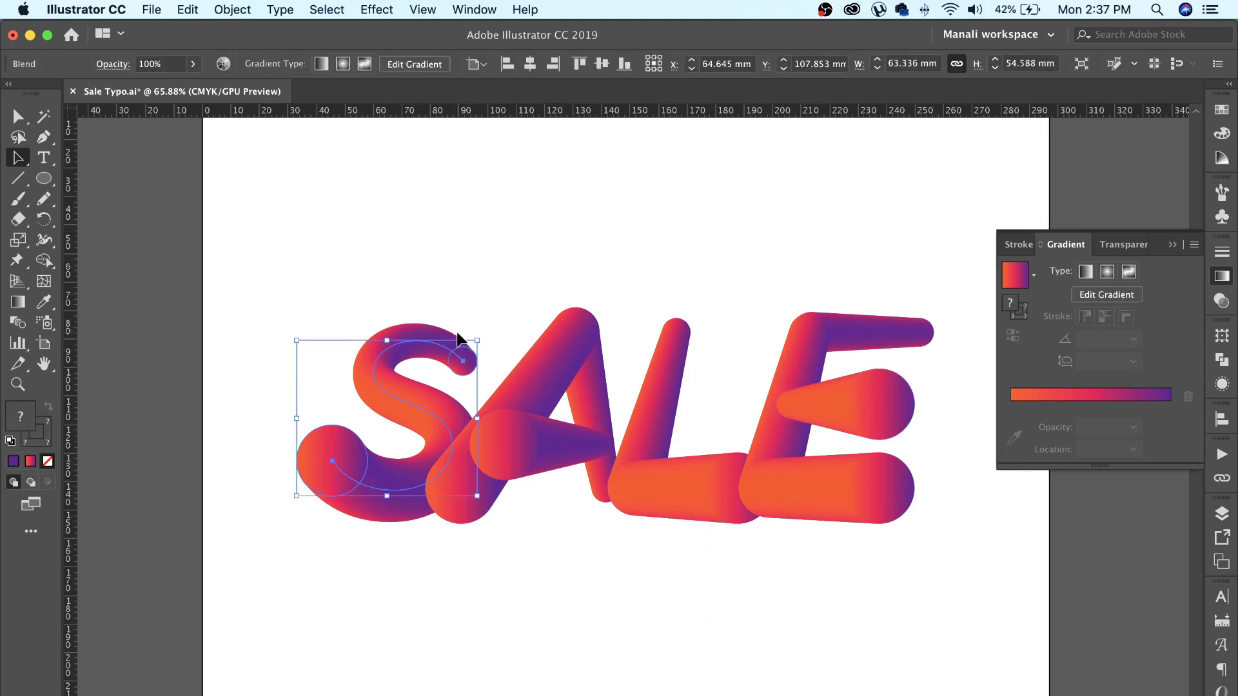
pyautogui.press('super+shift+bracketright')
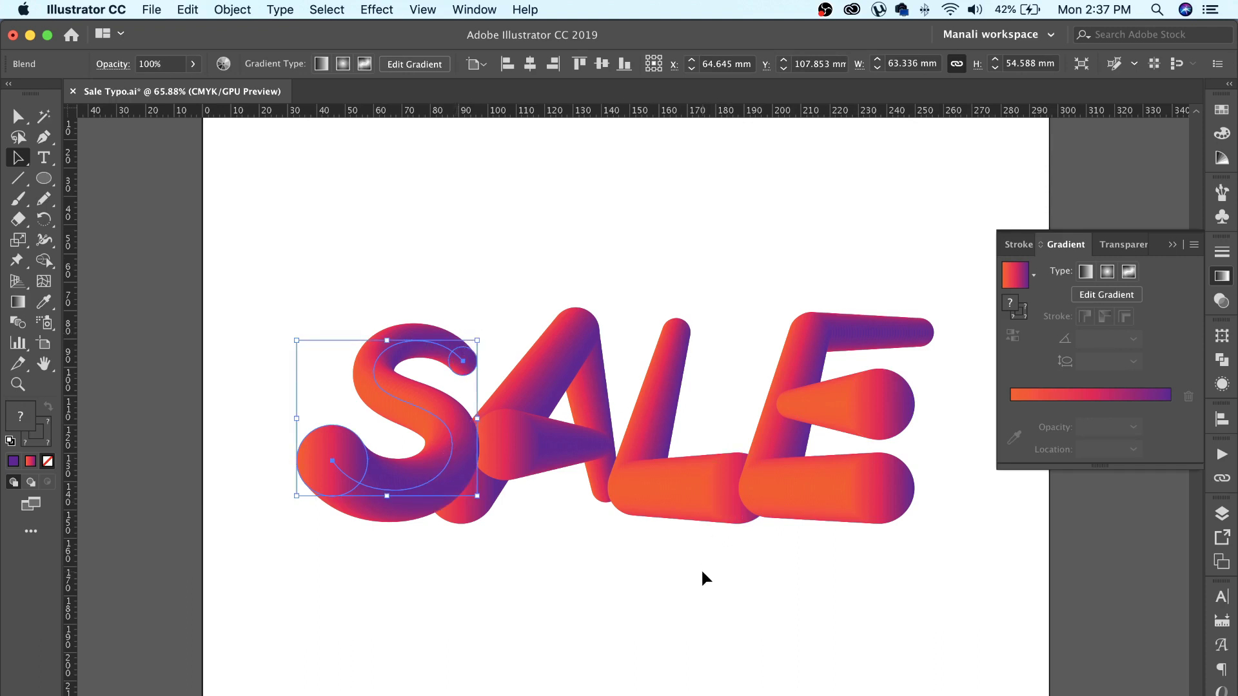
pyautogui.click(899, 366)
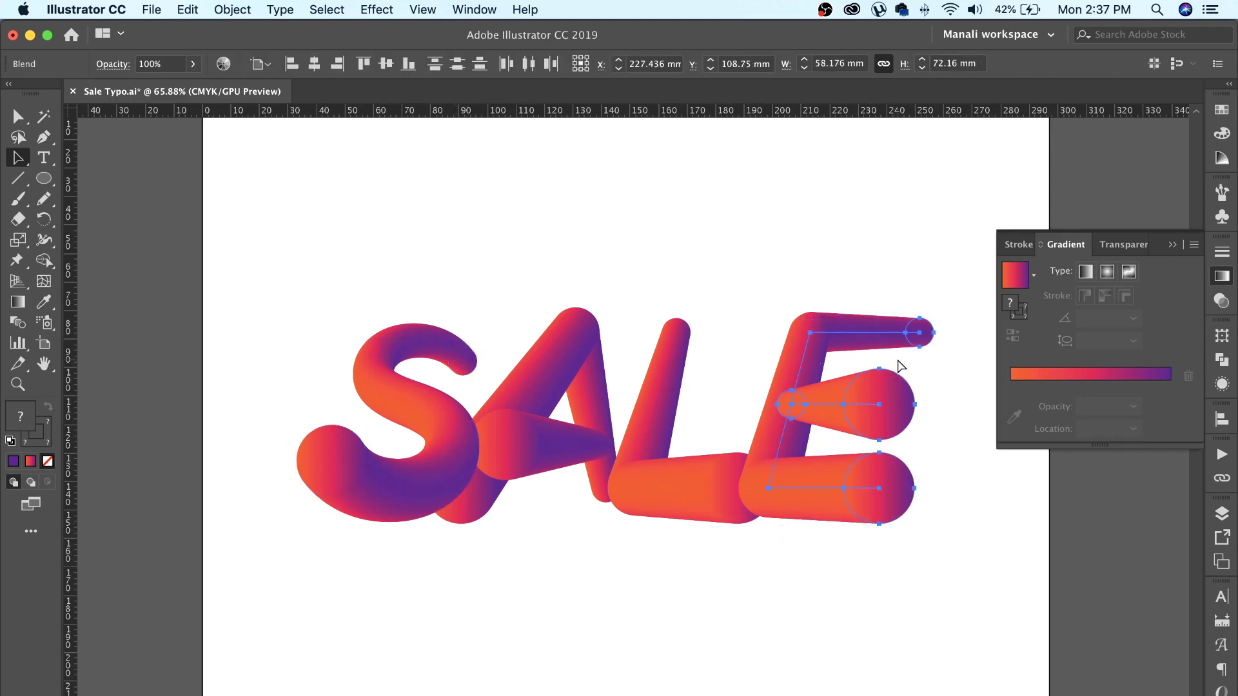
pyautogui.moveTo(709, 585); pyautogui.dragTo(861, 399)
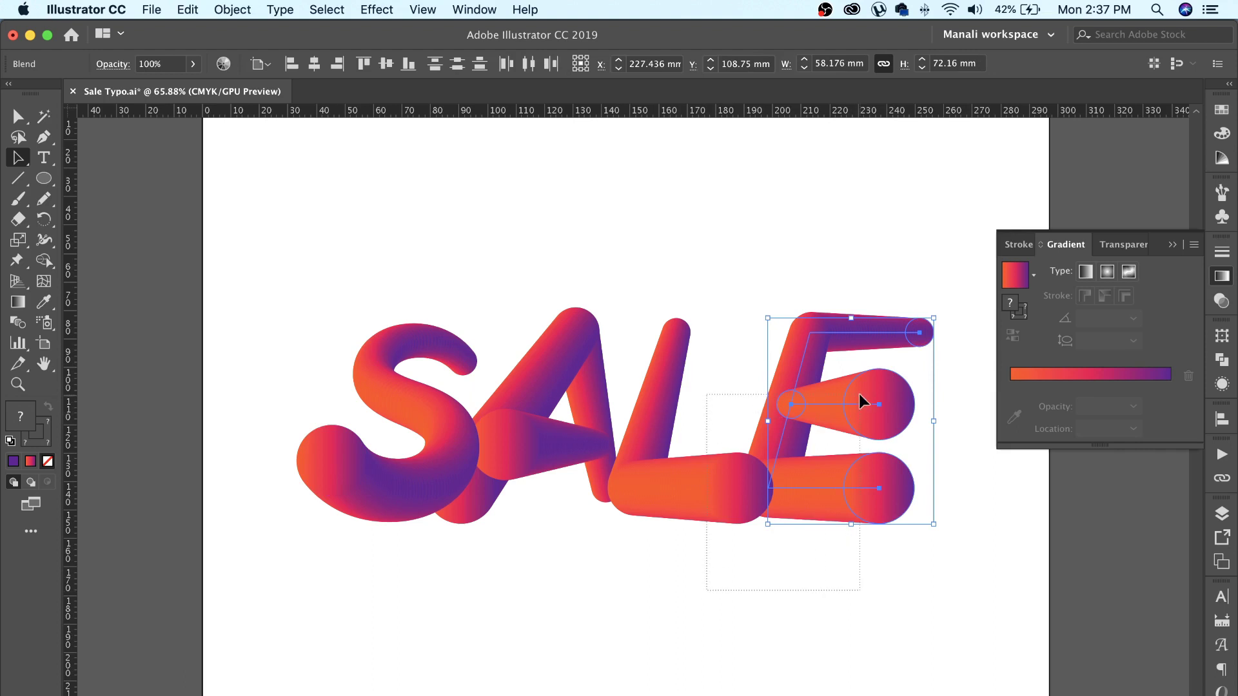
pyautogui.click(729, 340)
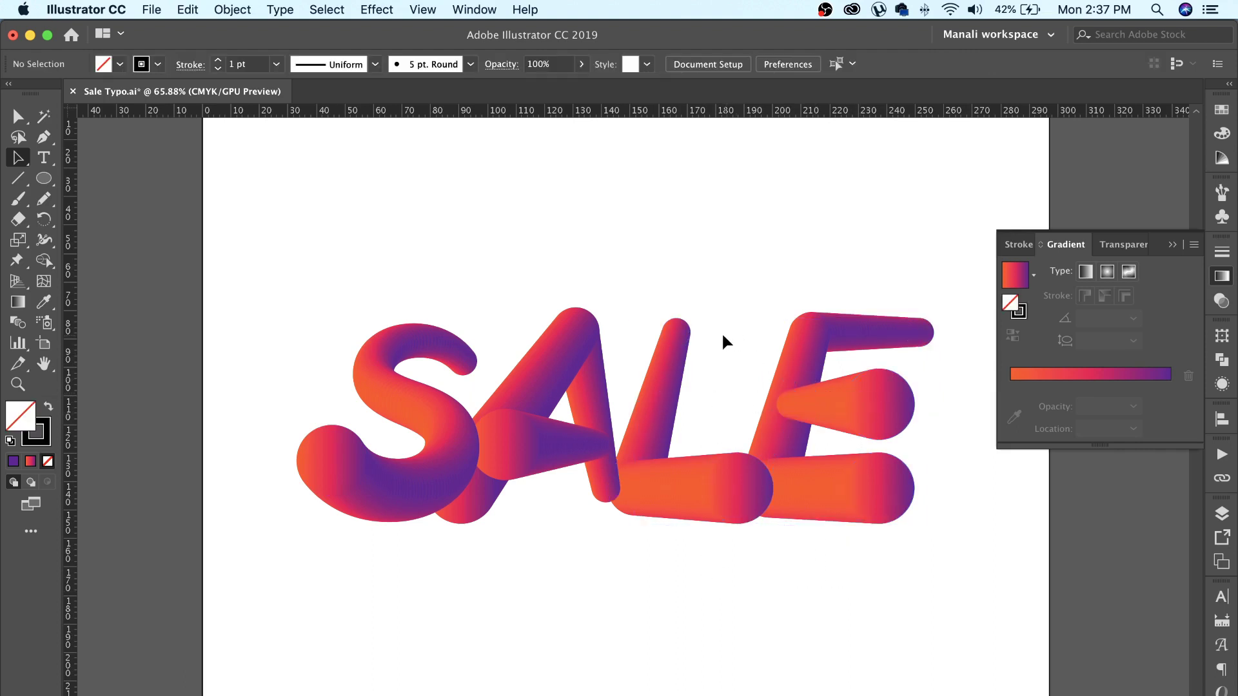
pyautogui.press('v')
pyautogui.click(691, 334)
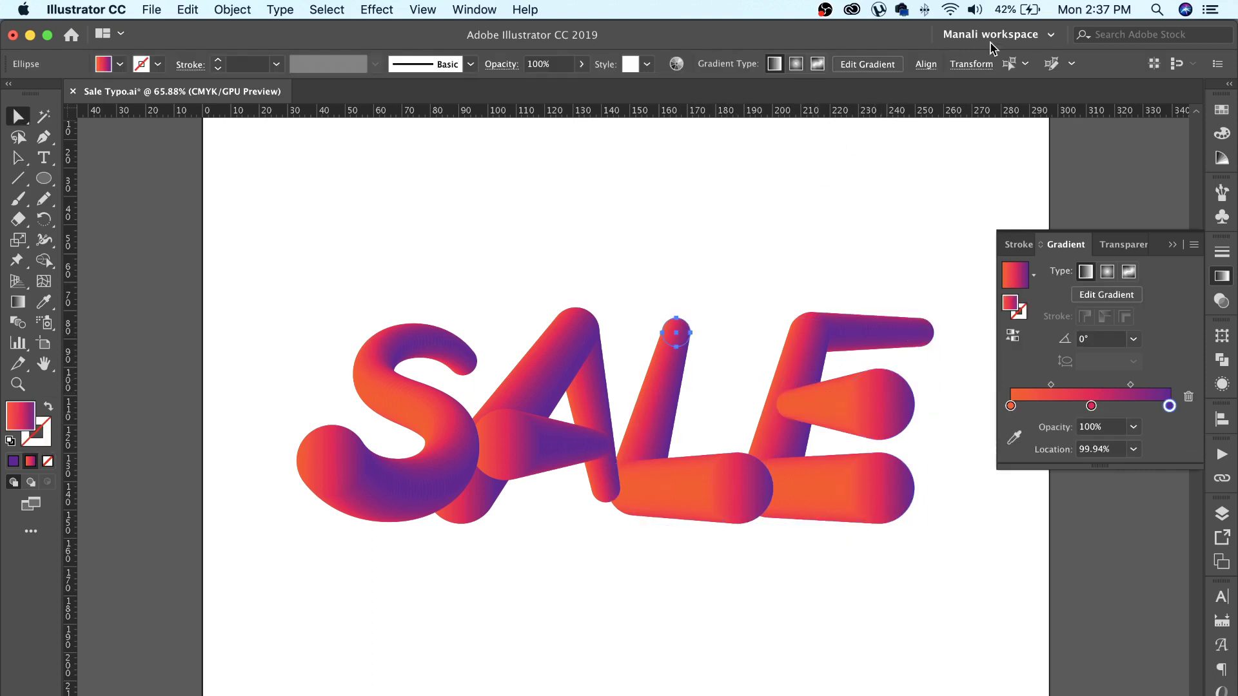
pyautogui.click(972, 70)
pyautogui.click(926, 95)
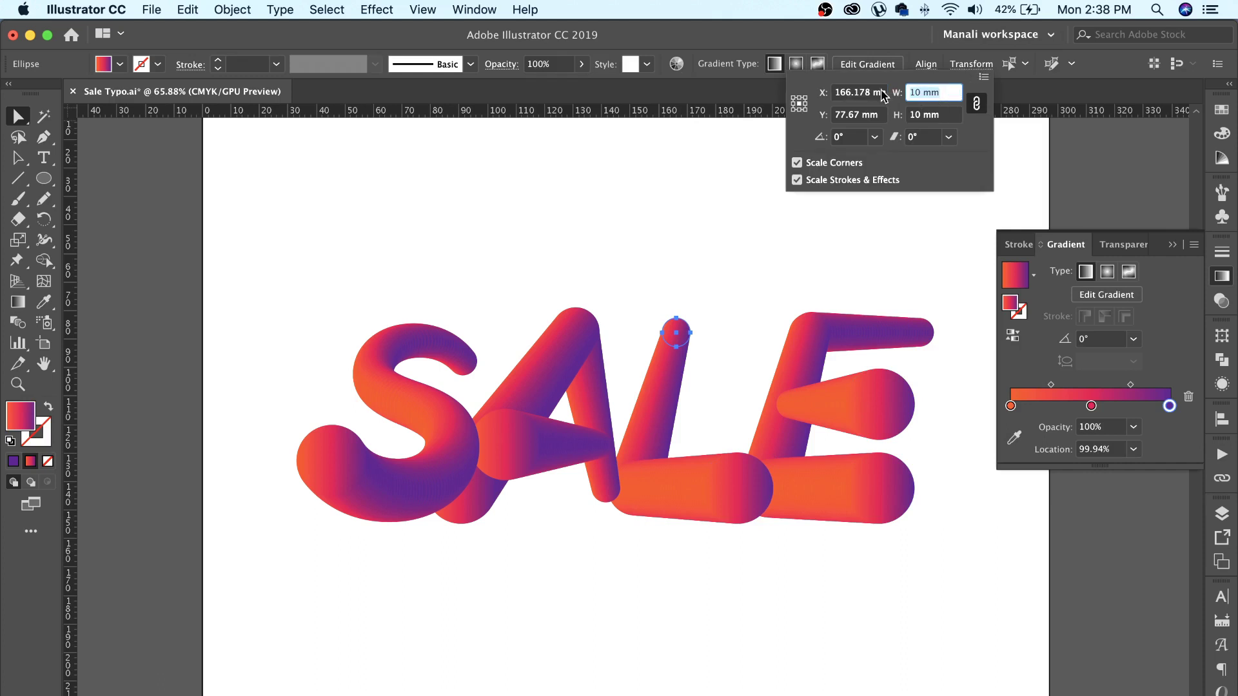
pyautogui.write('20')
pyautogui.press('Return')
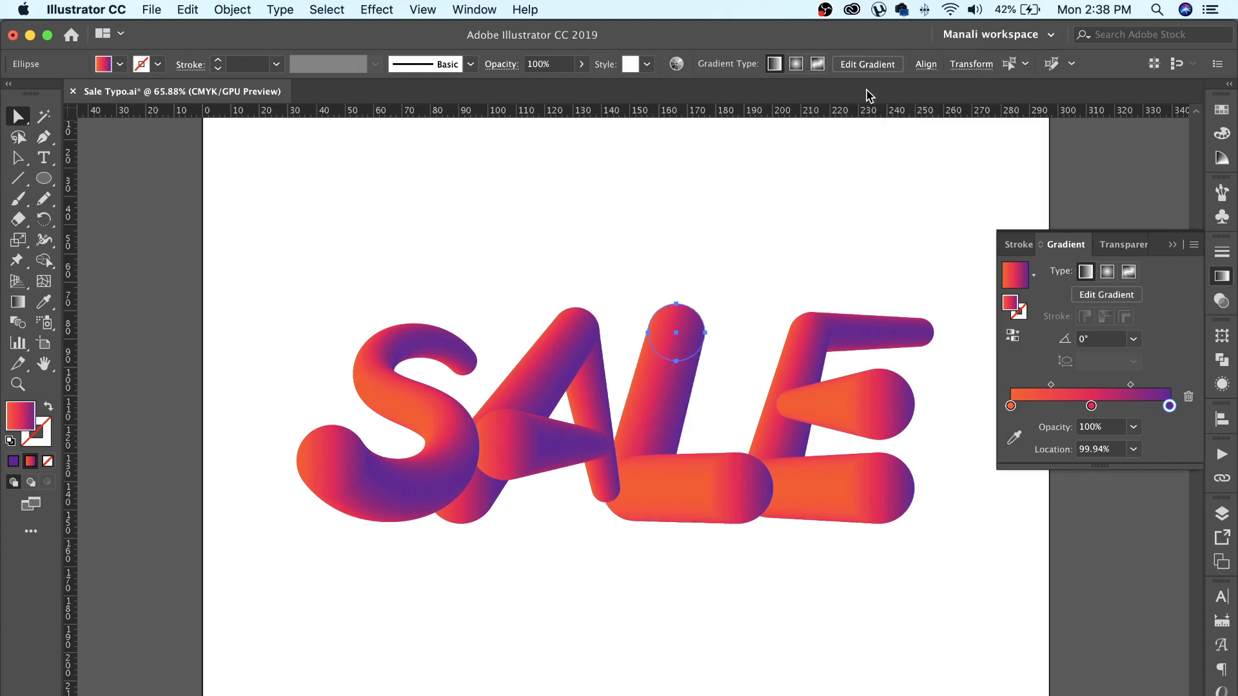
pyautogui.click(814, 246)
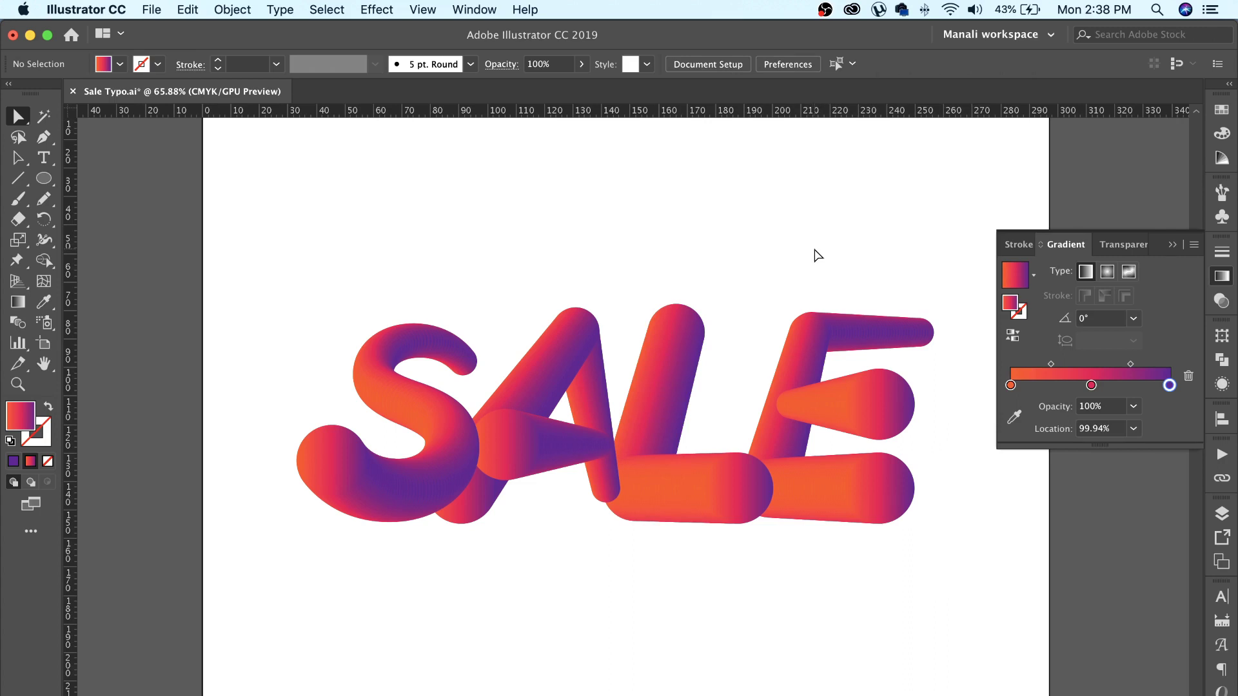
# Reverse the spine of the A's slanted-stroke blend and its crossbar blend.
pyautogui.click(546, 393)
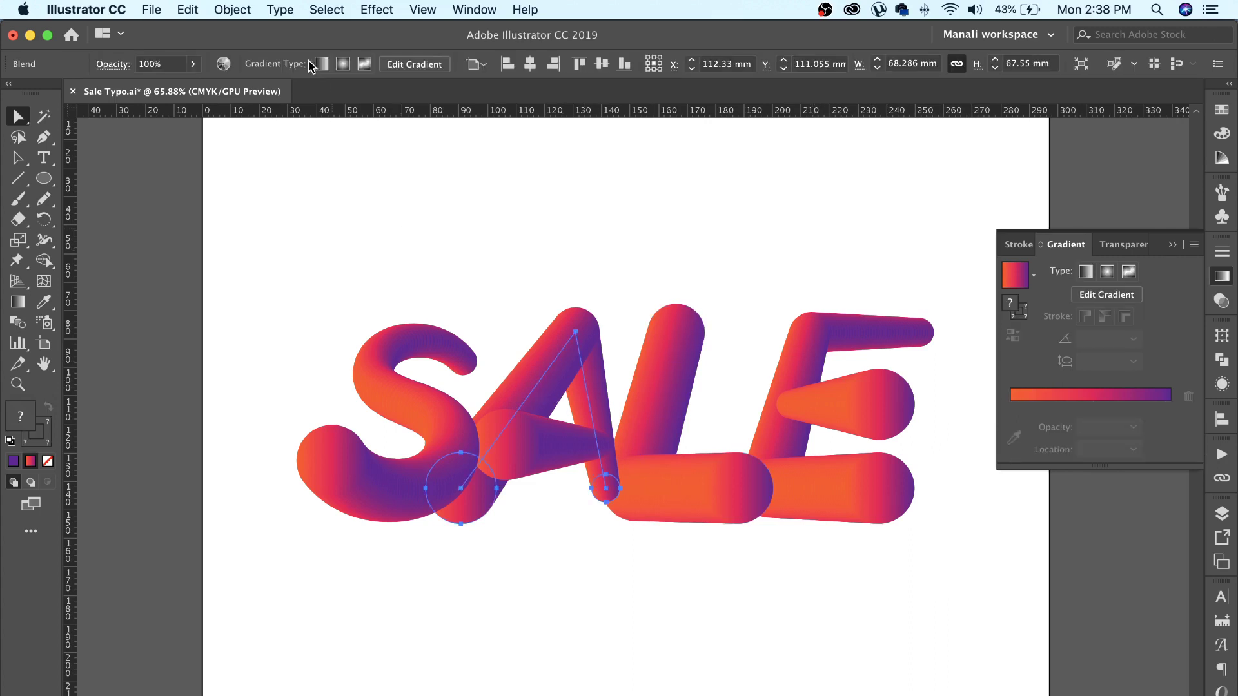
pyautogui.click(247, 16)
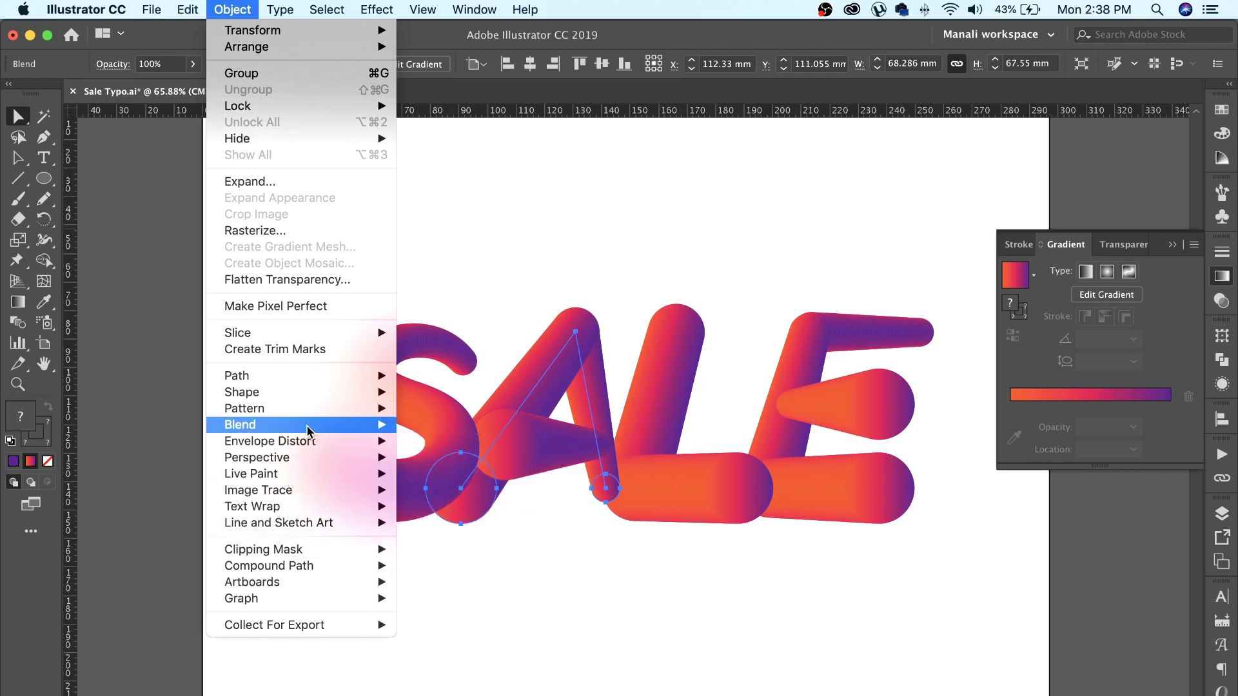
pyautogui.moveTo(240, 425)
pyautogui.click(460, 539)
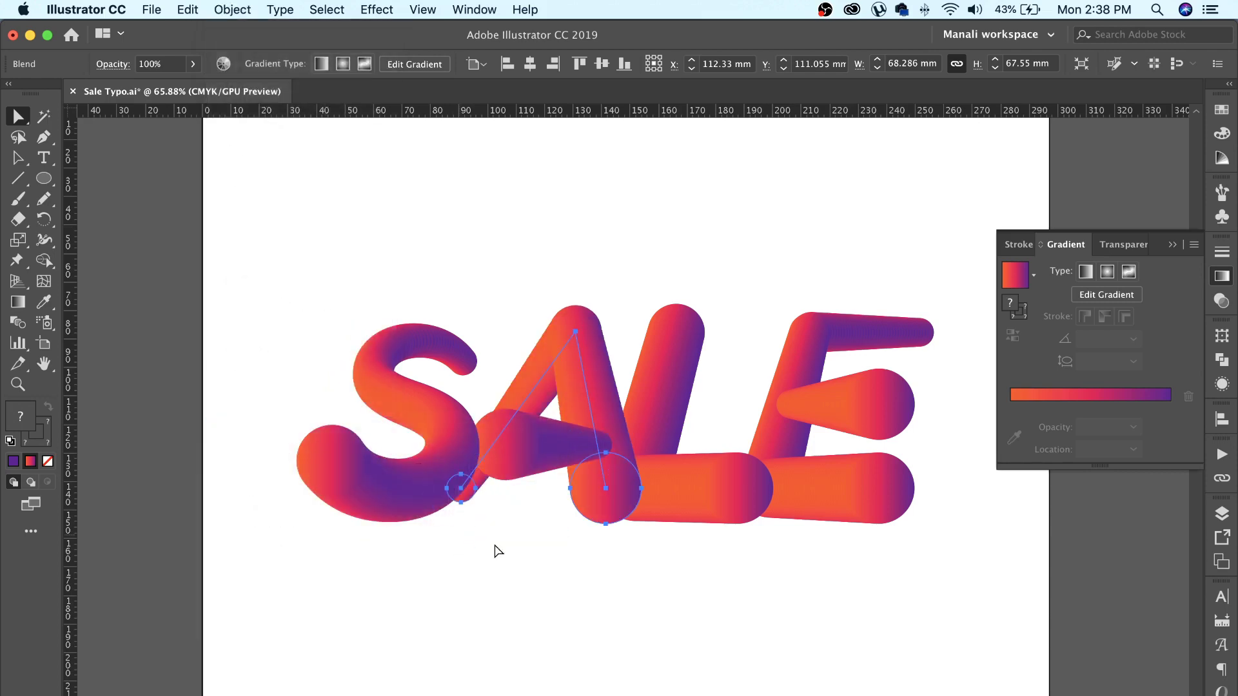
pyautogui.click(560, 571)
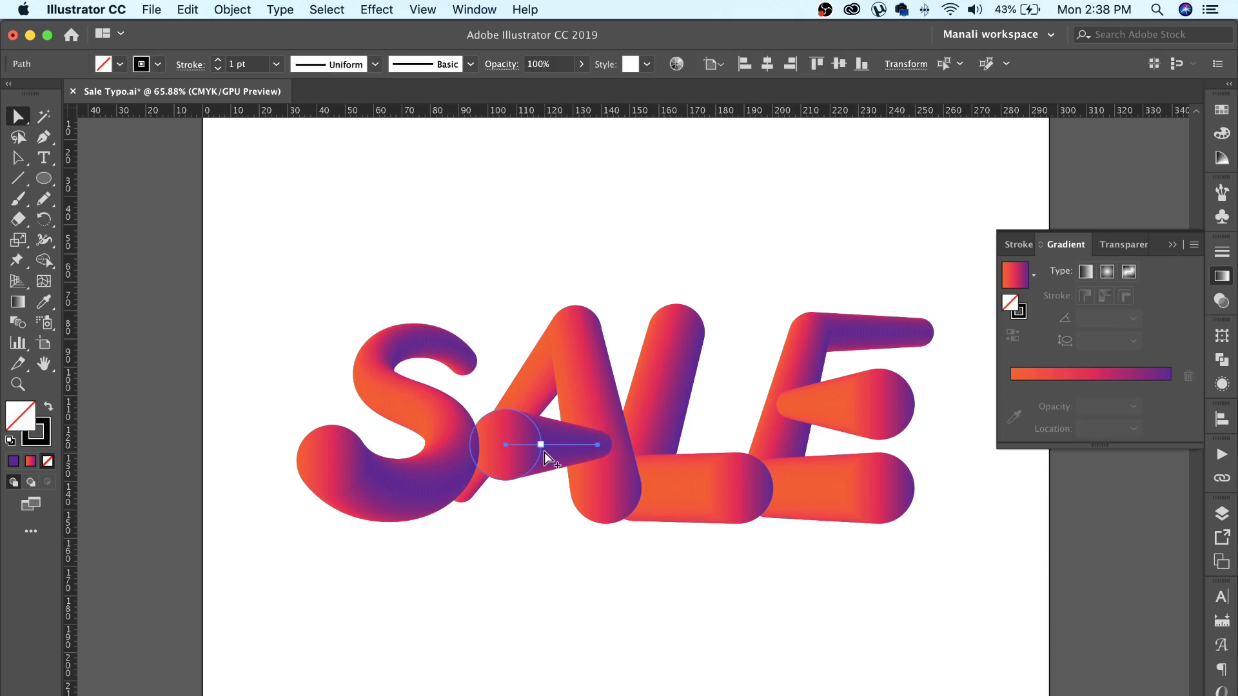
pyautogui.click(555, 451)
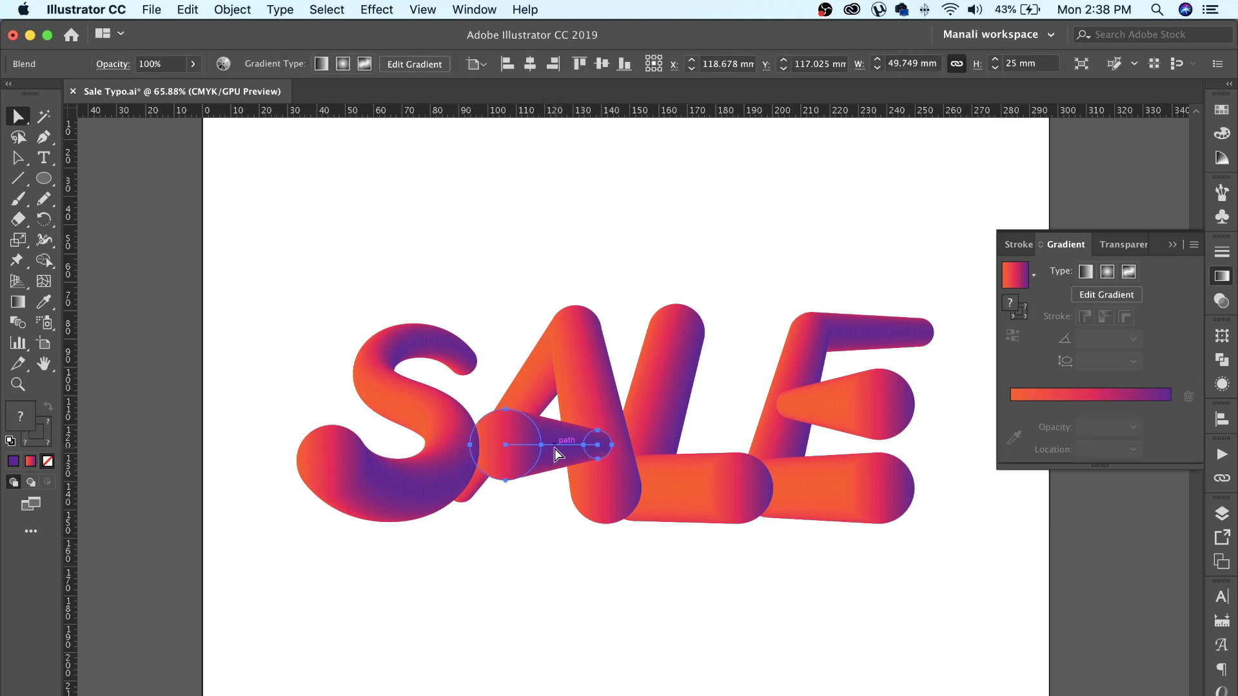
pyautogui.click(244, 9)
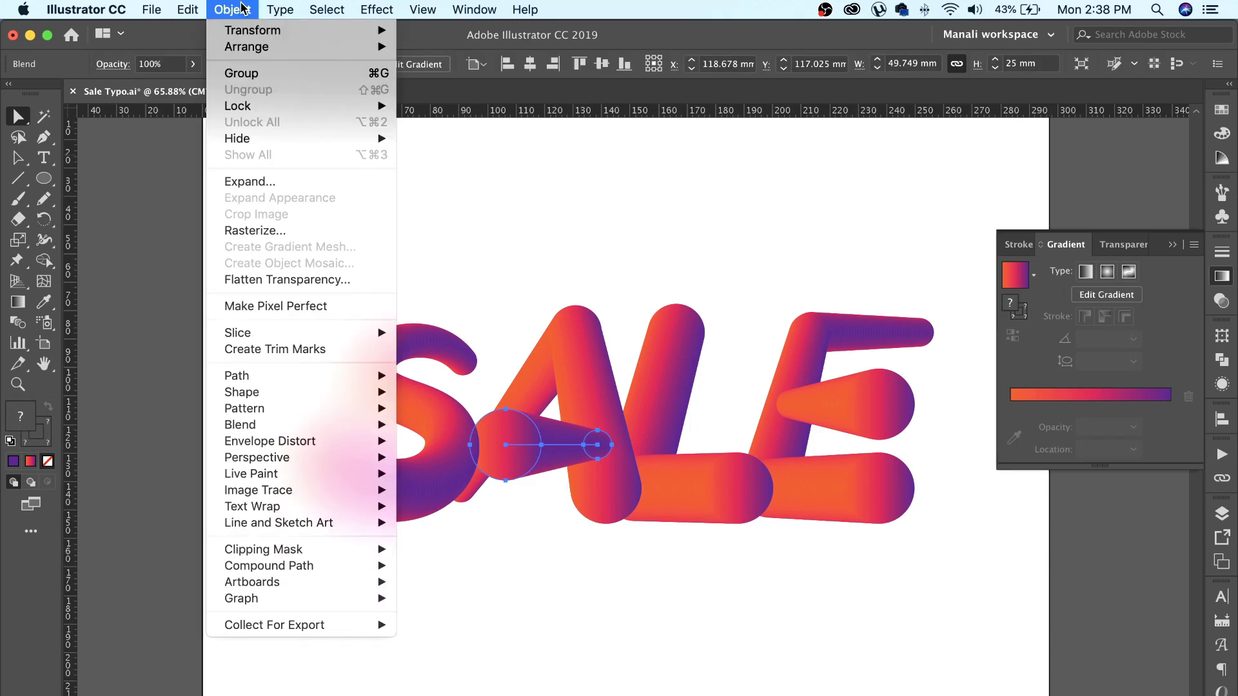
pyautogui.moveTo(240, 425)
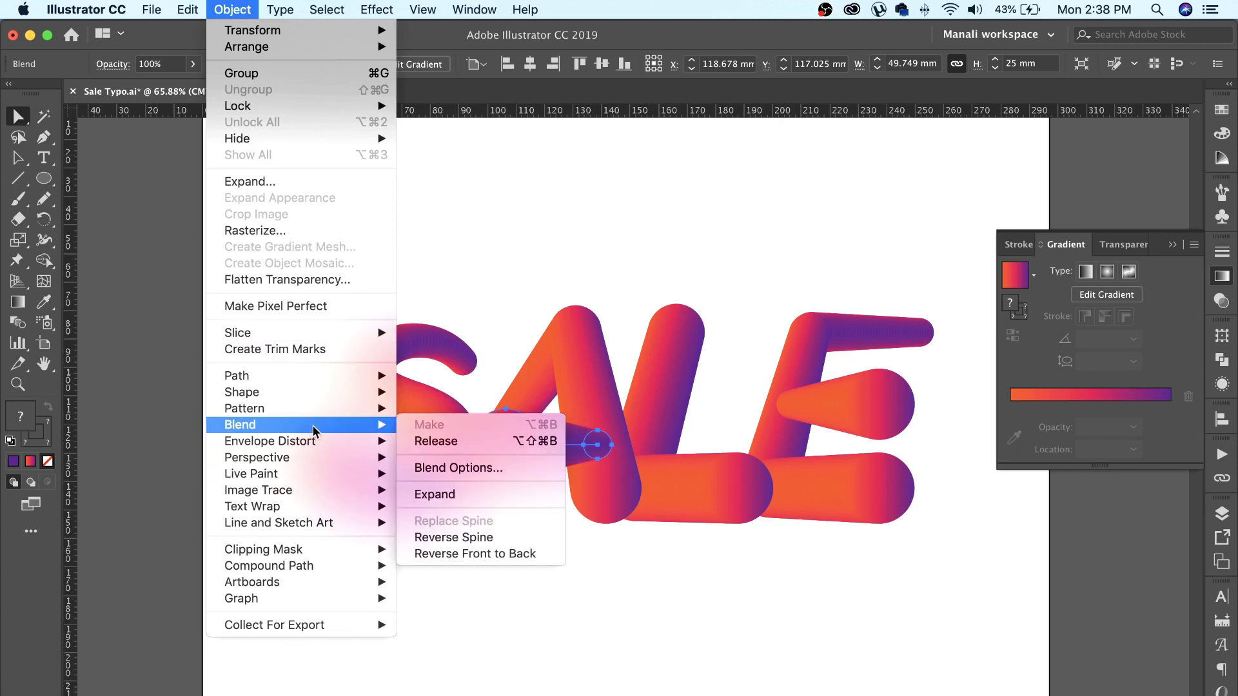
pyautogui.click(454, 537)
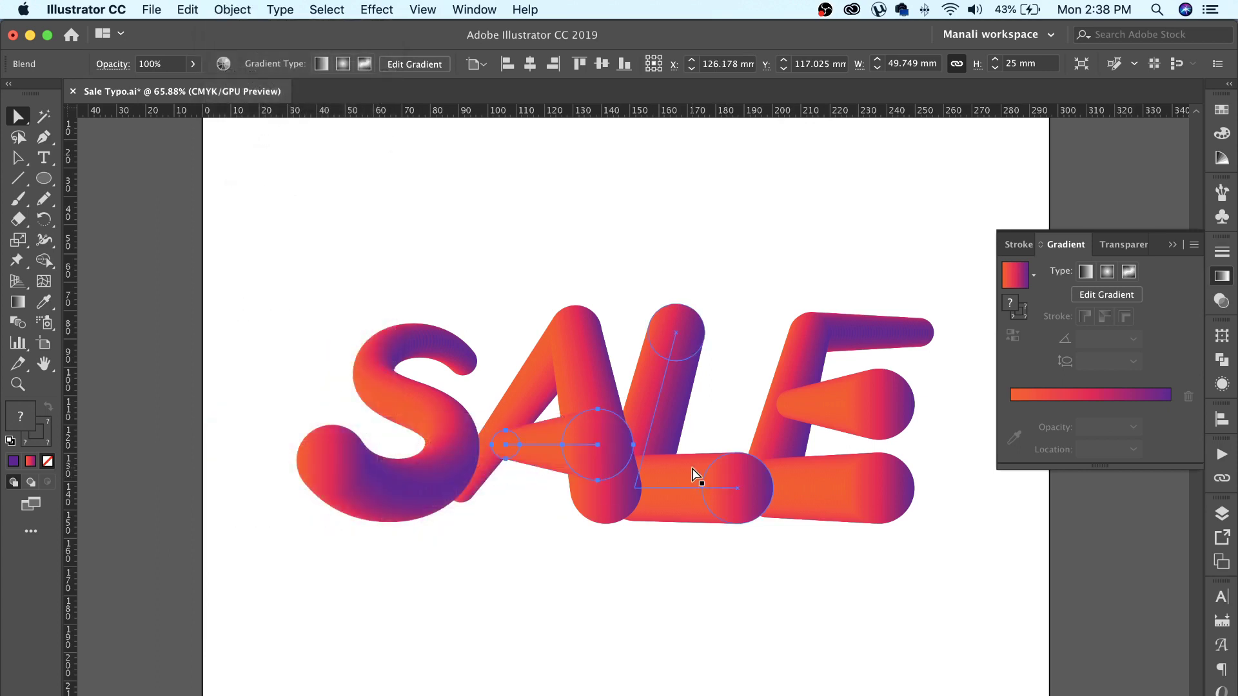
pyautogui.click(647, 599)
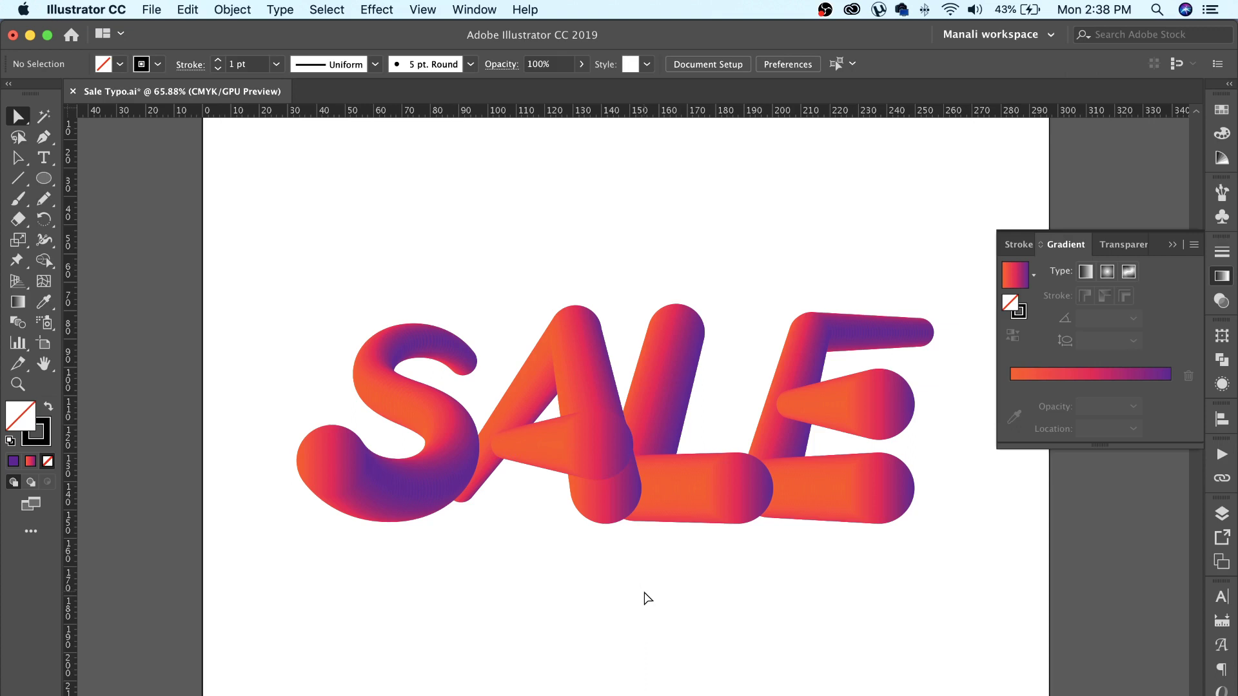
# With Direct Selection, nudge the S and A blends slightly left.
pyautogui.click(603, 458)
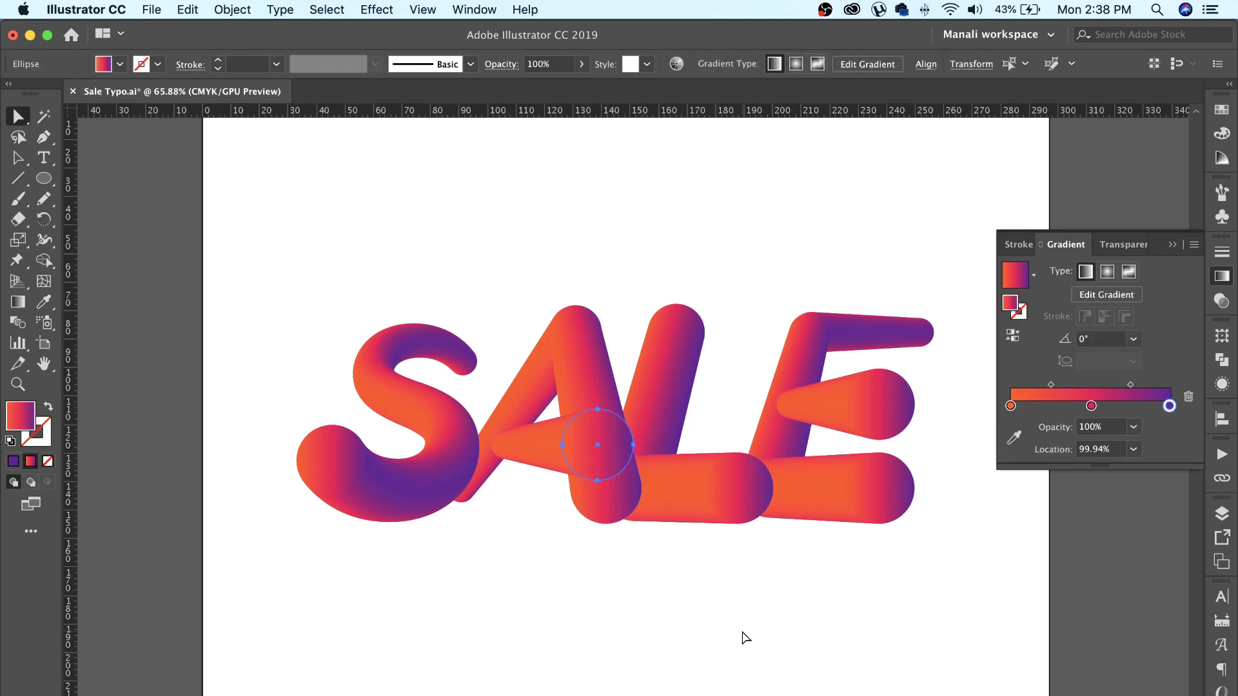
pyautogui.press('a')
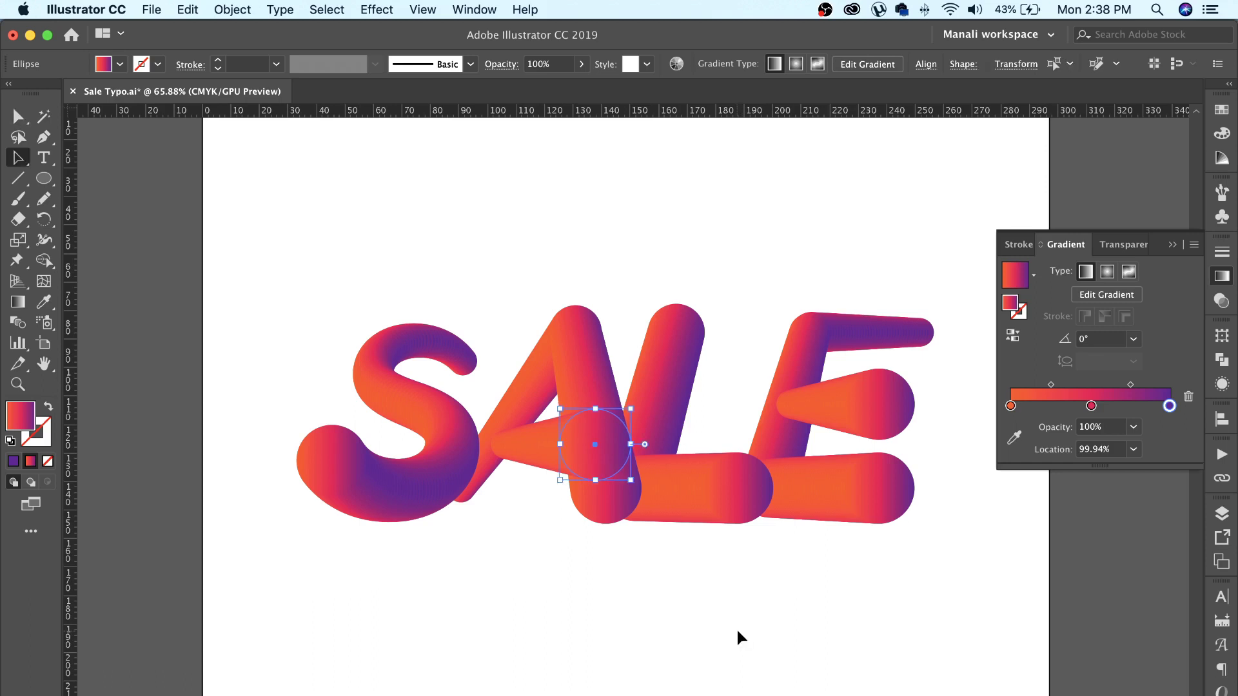
pyautogui.click(737, 636)
pyautogui.click(418, 512)
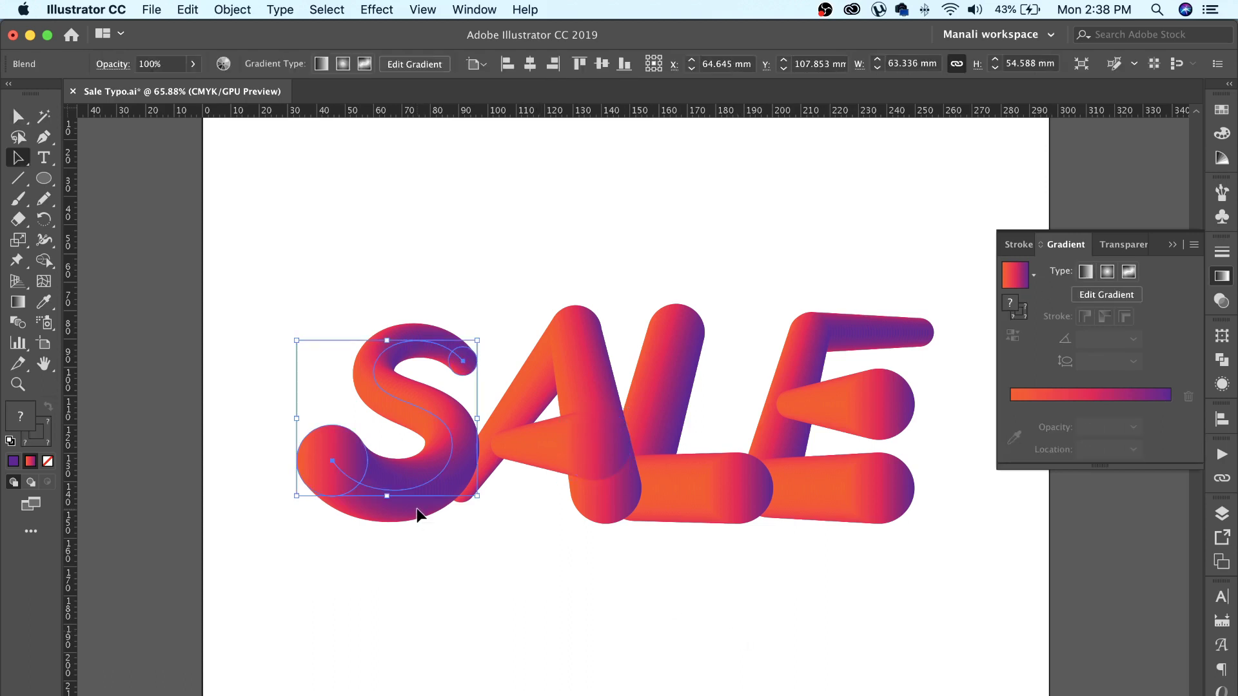
pyautogui.hotkey('shift', 'Left')
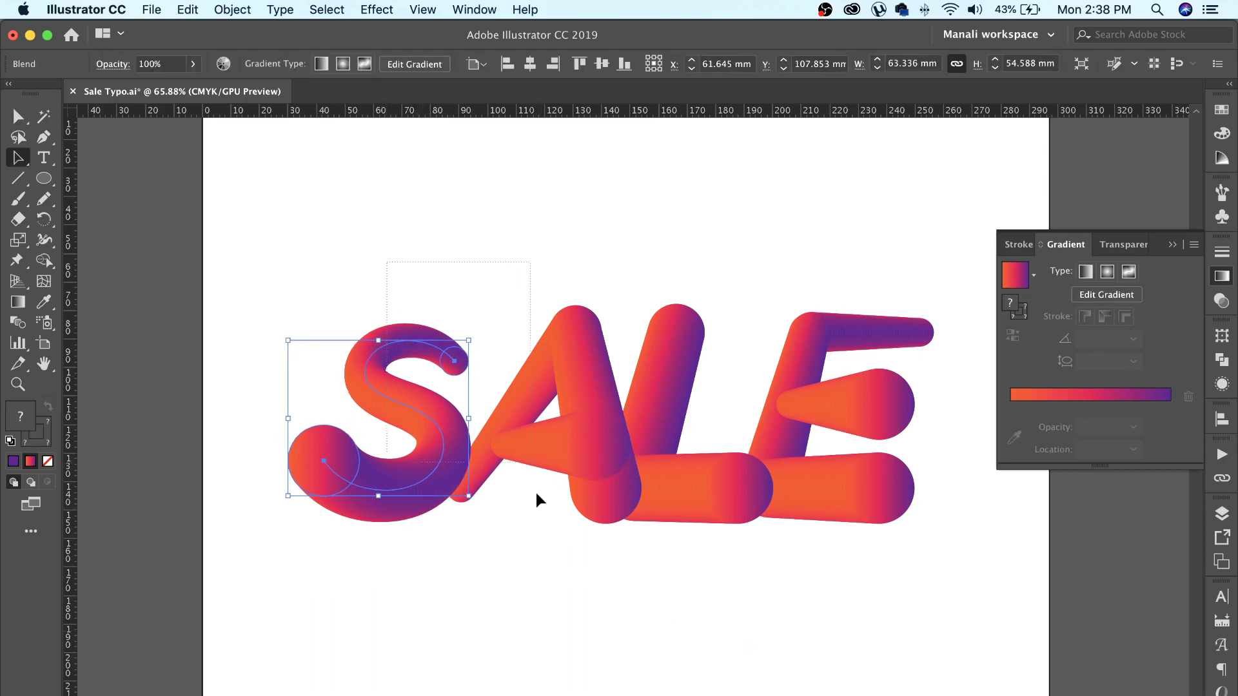
pyautogui.keyDown('shift'); pyautogui.click(538, 509); pyautogui.keyUp('shift')
pyautogui.hotkey('shift', 'Left')
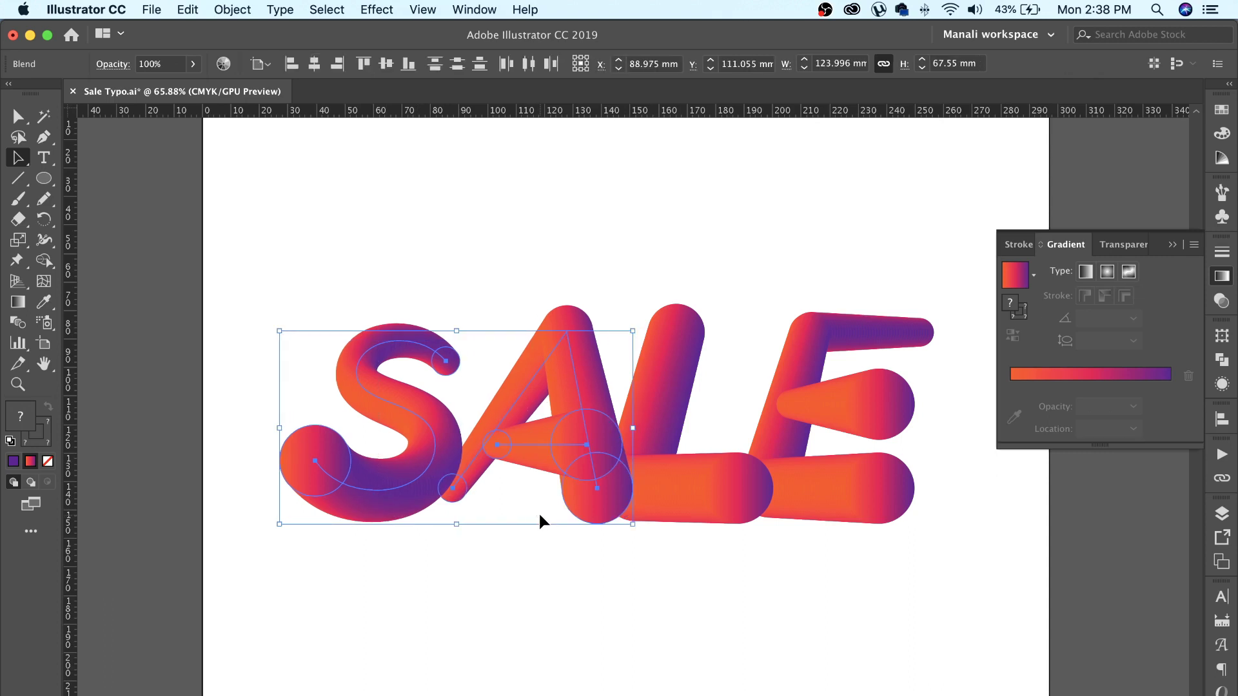
# Nudge the E blend slightly to the right.
pyautogui.click(924, 401)
pyautogui.hotkey('shift', 'Right')
pyautogui.scroll(1, 903, 394)
pyautogui.hscroll(-1, 903, 393)
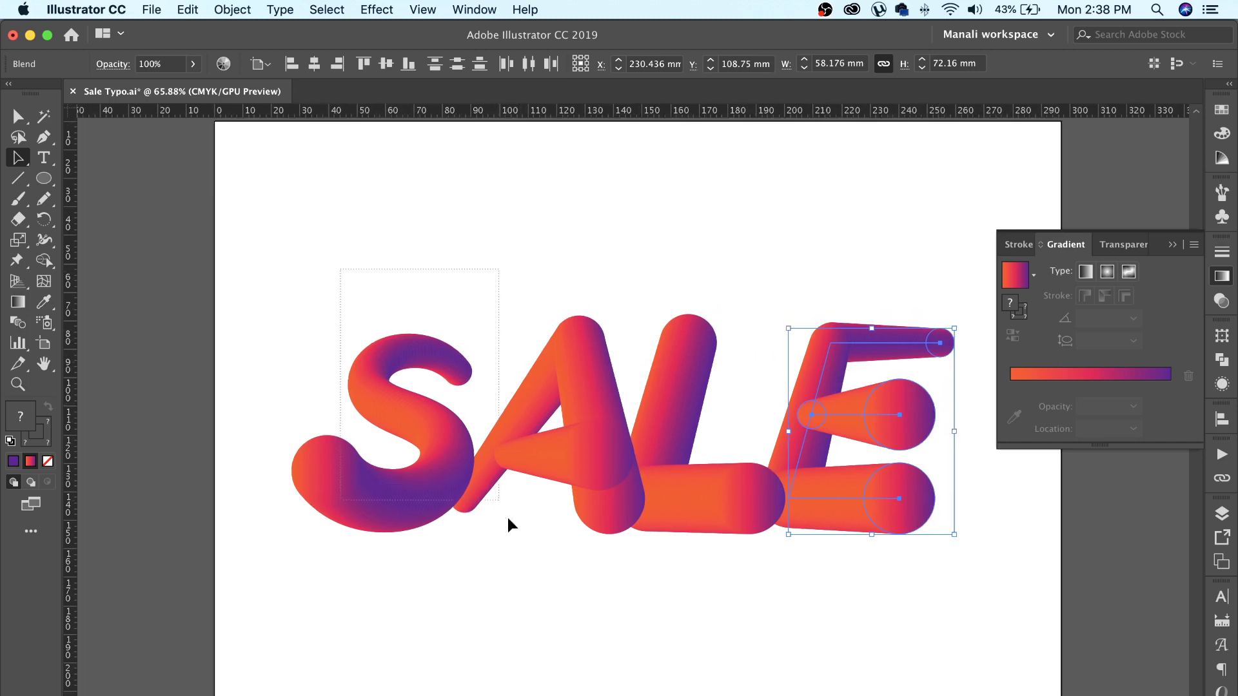
# Shift the S and A blends further left, then clear the selection.
pyautogui.moveTo(509, 525); pyautogui.dragTo(528, 550)
pyautogui.hotkey('shift', 'Left')
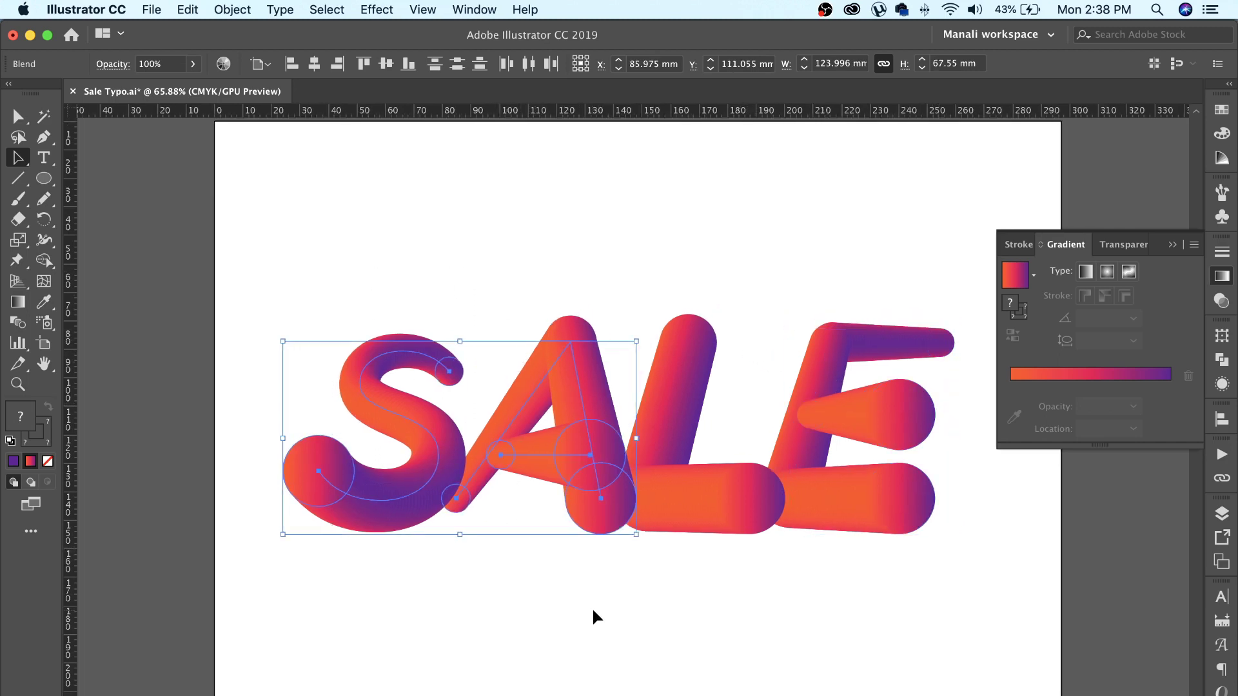
pyautogui.click(589, 614)
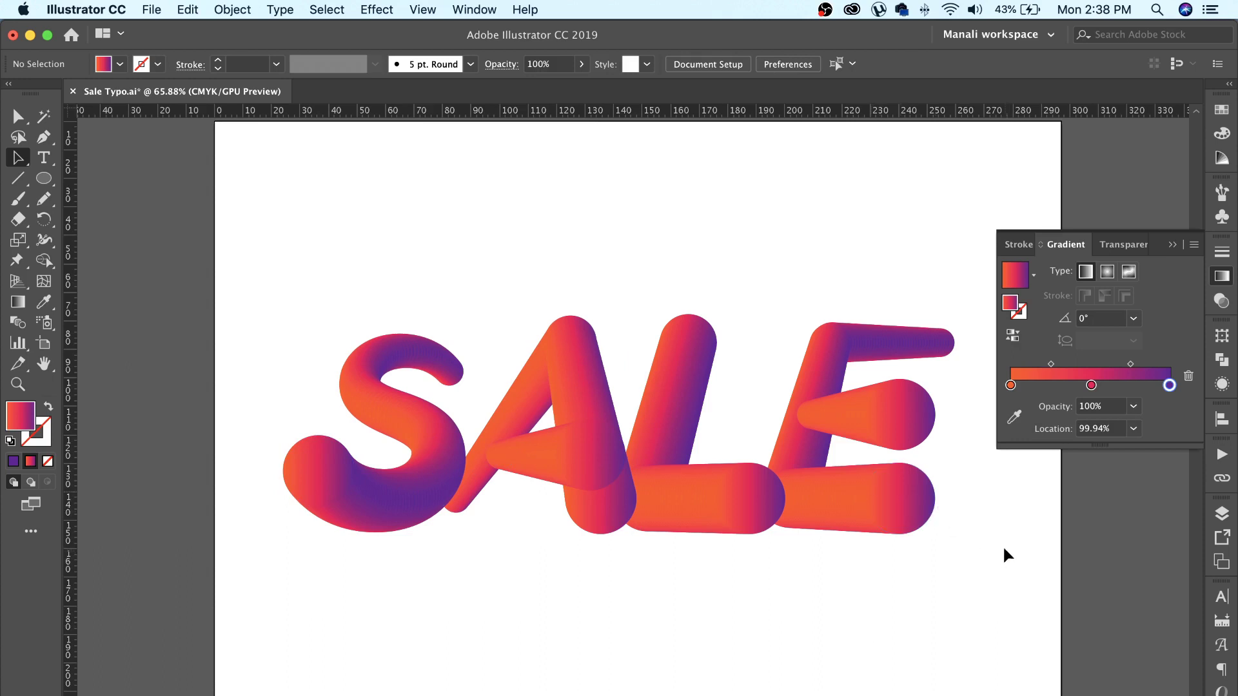
pyautogui.press('v')
# Give the S's upper and lower-left end circles a 90° gradient angle.
pyautogui.click(462, 384)
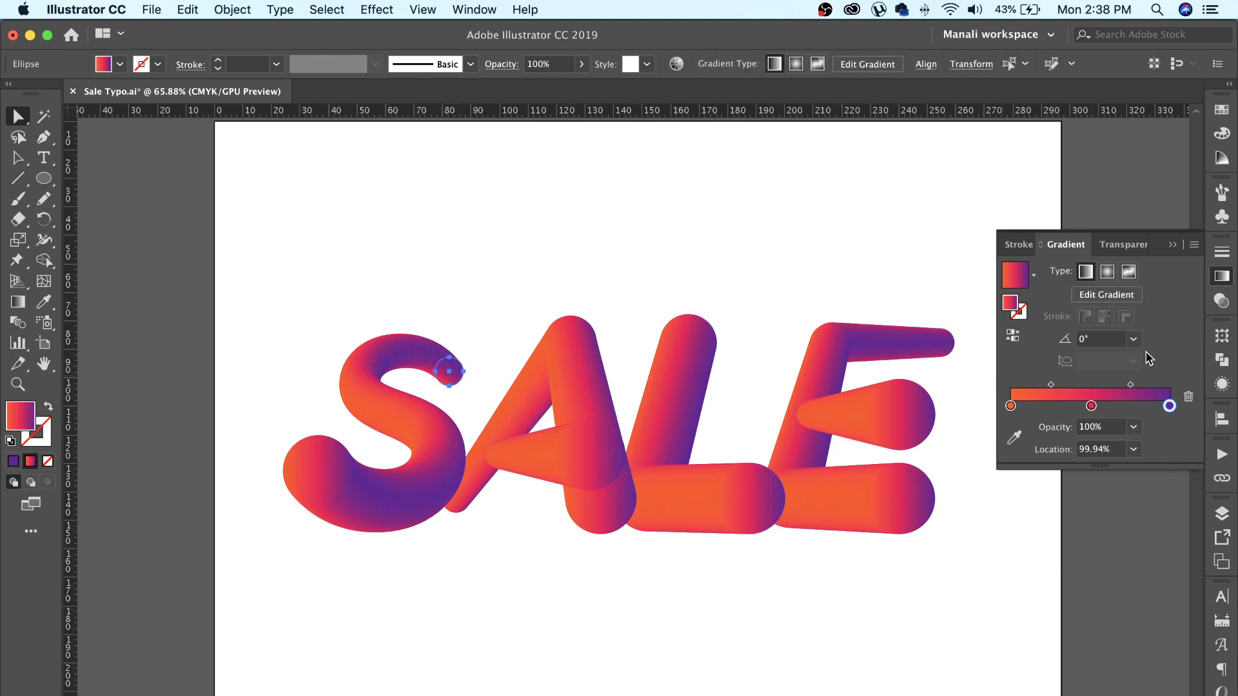
pyautogui.click(1133, 338)
pyautogui.click(1159, 438)
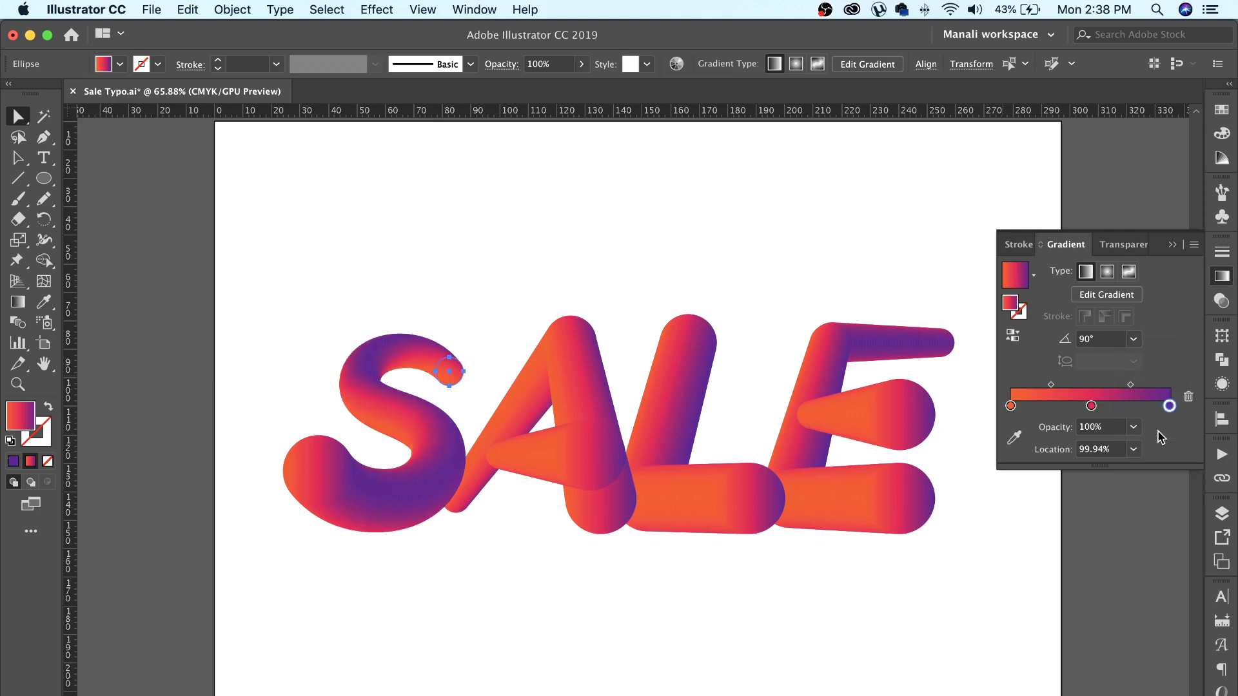
pyautogui.click(338, 474)
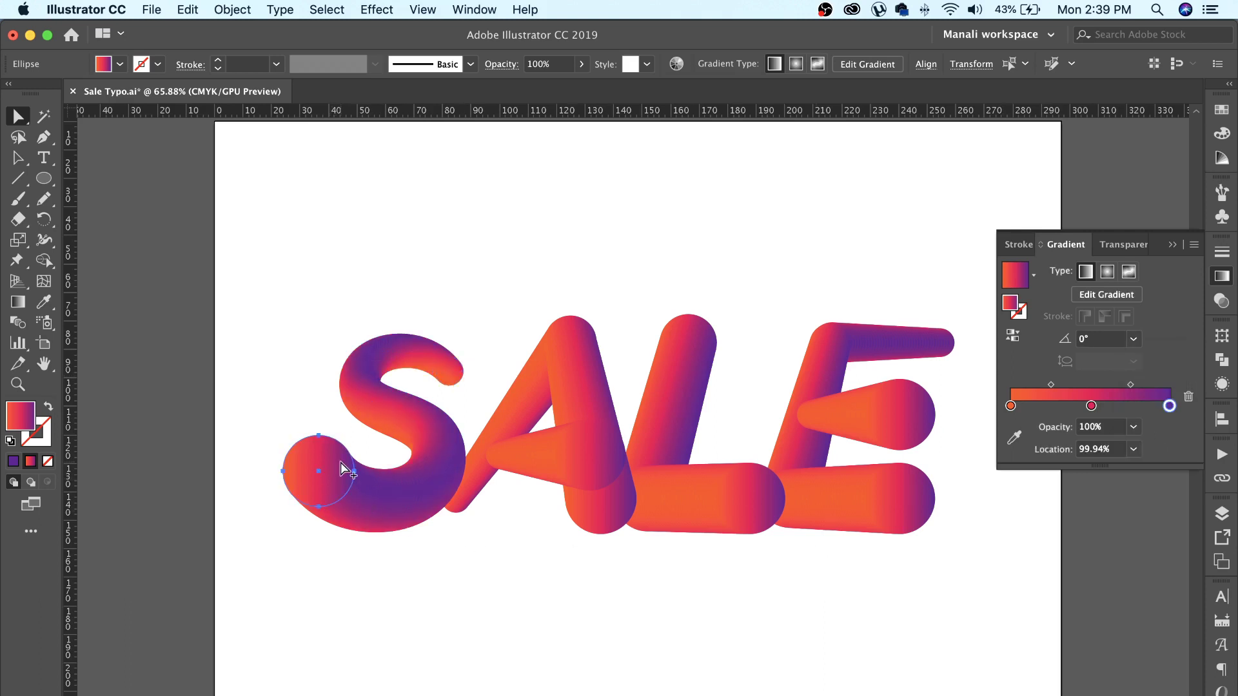
pyautogui.click(1133, 339)
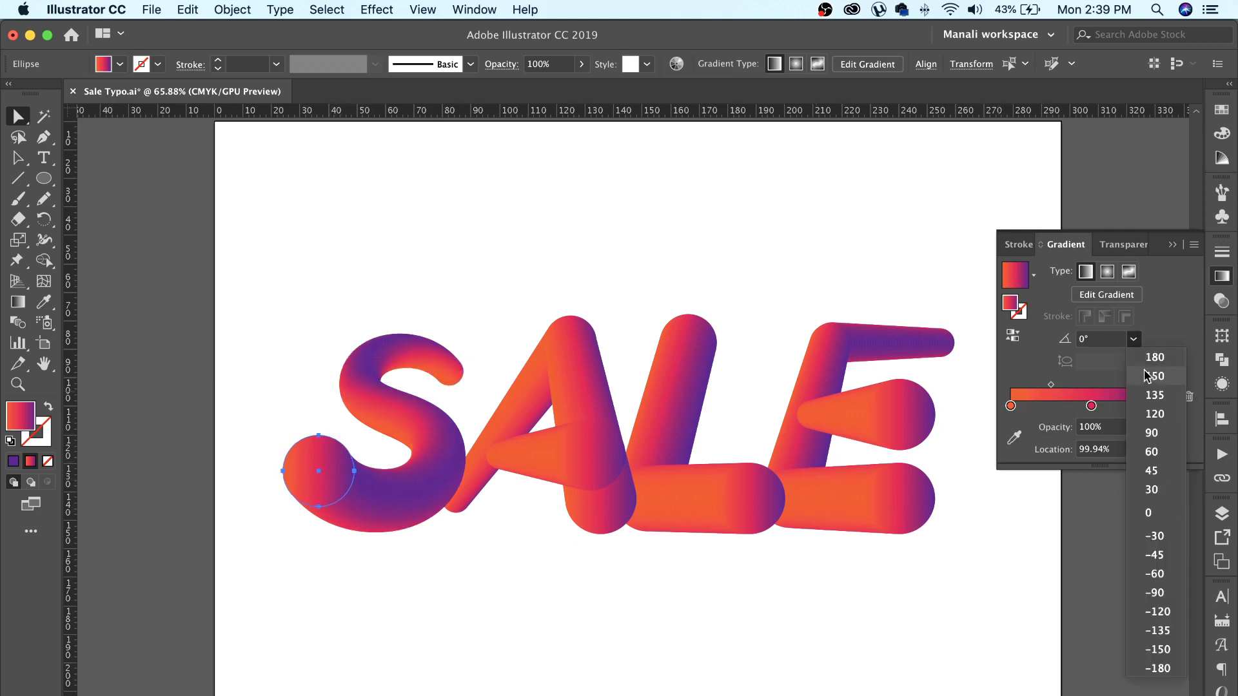
pyautogui.click(1155, 433)
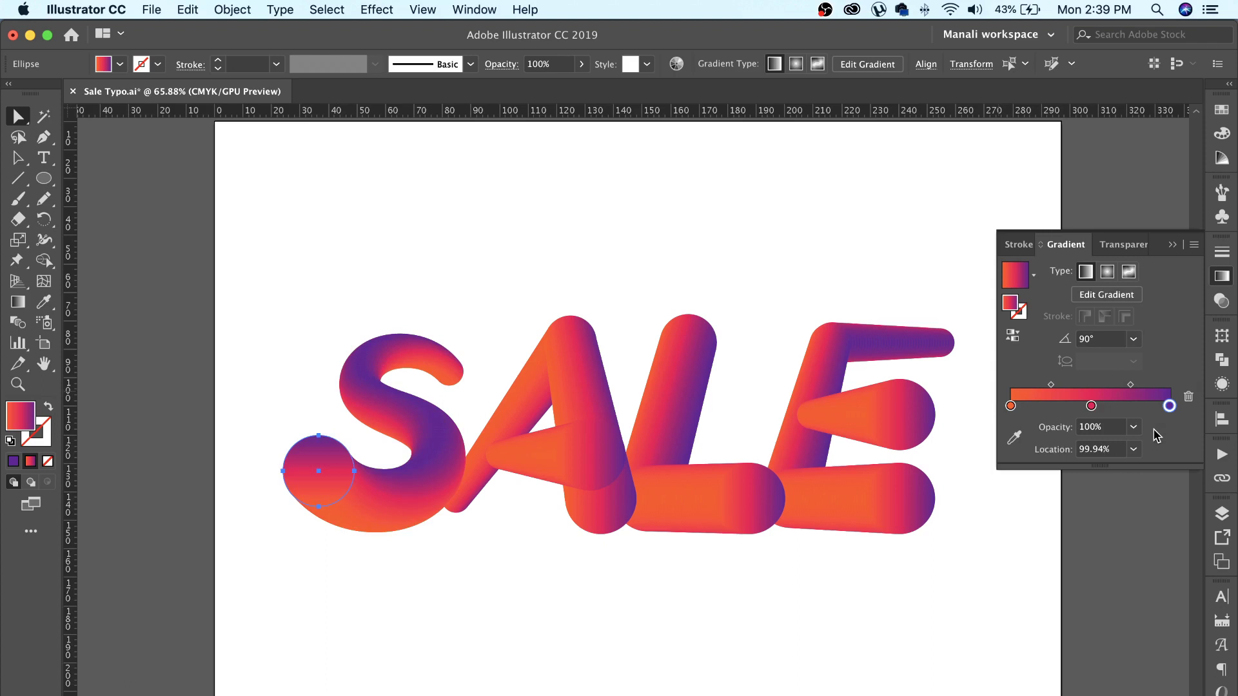
pyautogui.click(762, 588)
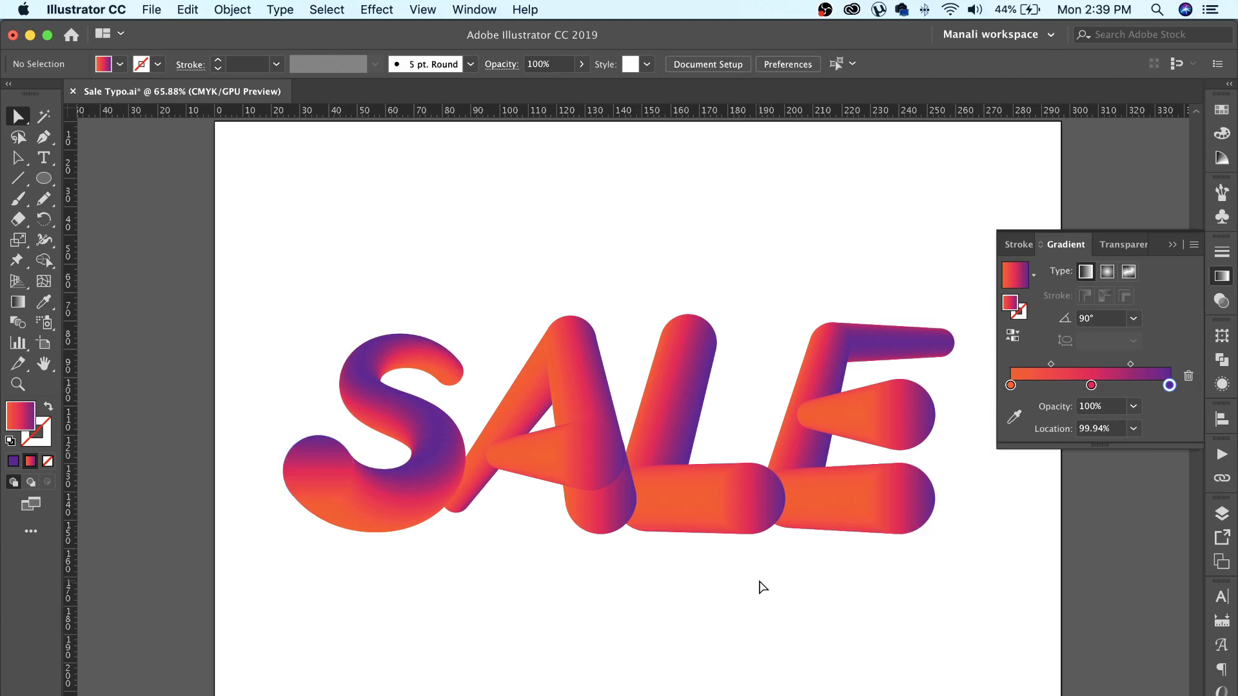
pyautogui.press('a')
pyautogui.press('super+minus')
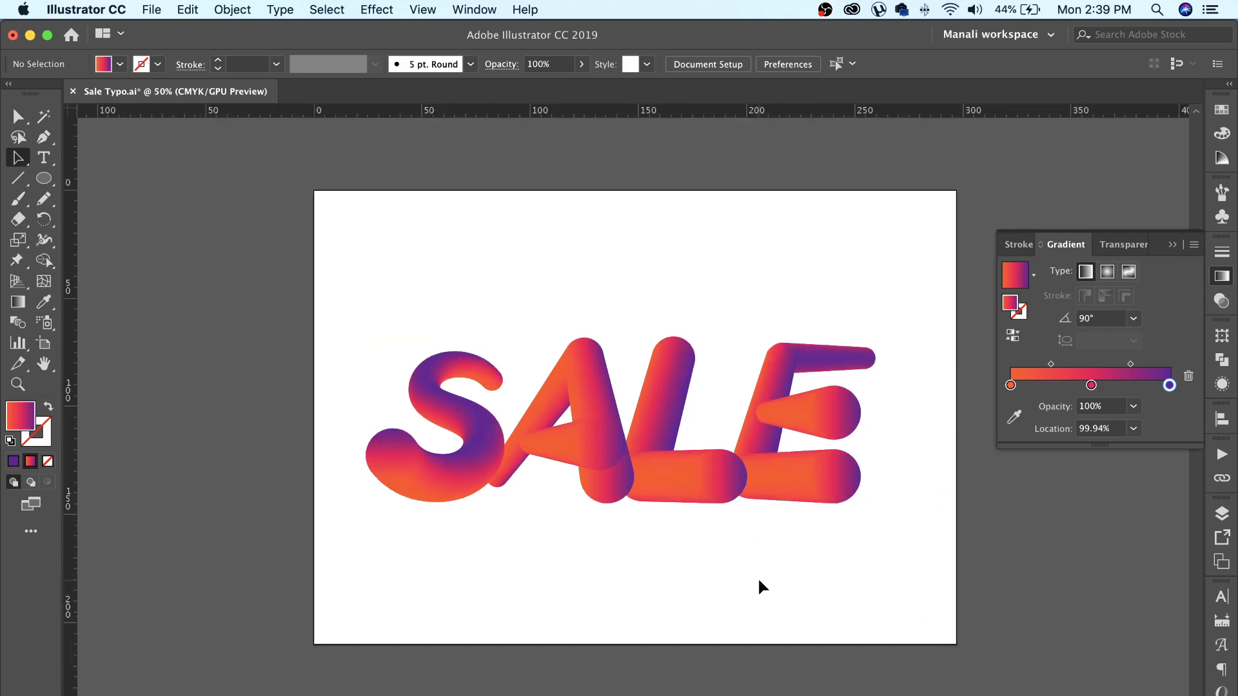
# Draw a rectangle covering the whole artboard.
pyautogui.click(43, 179)
pyautogui.moveTo(42, 180); pyautogui.dragTo(129, 179)
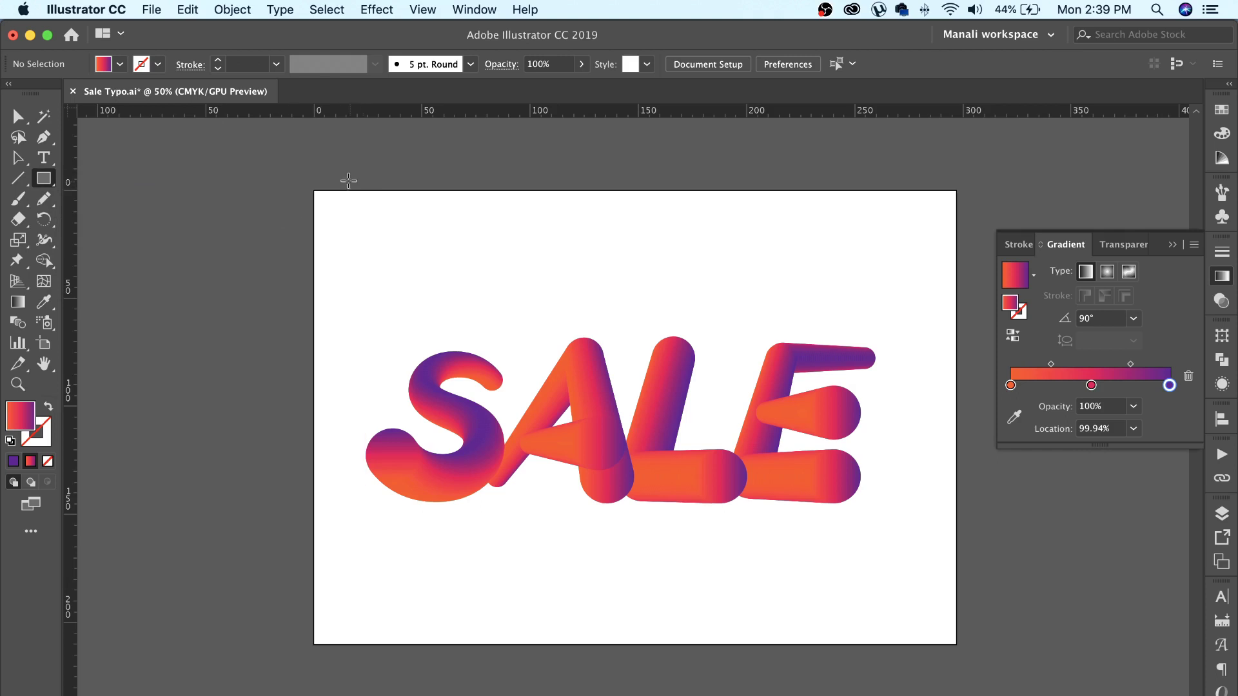
pyautogui.moveTo(313, 192); pyautogui.dragTo(954, 644)
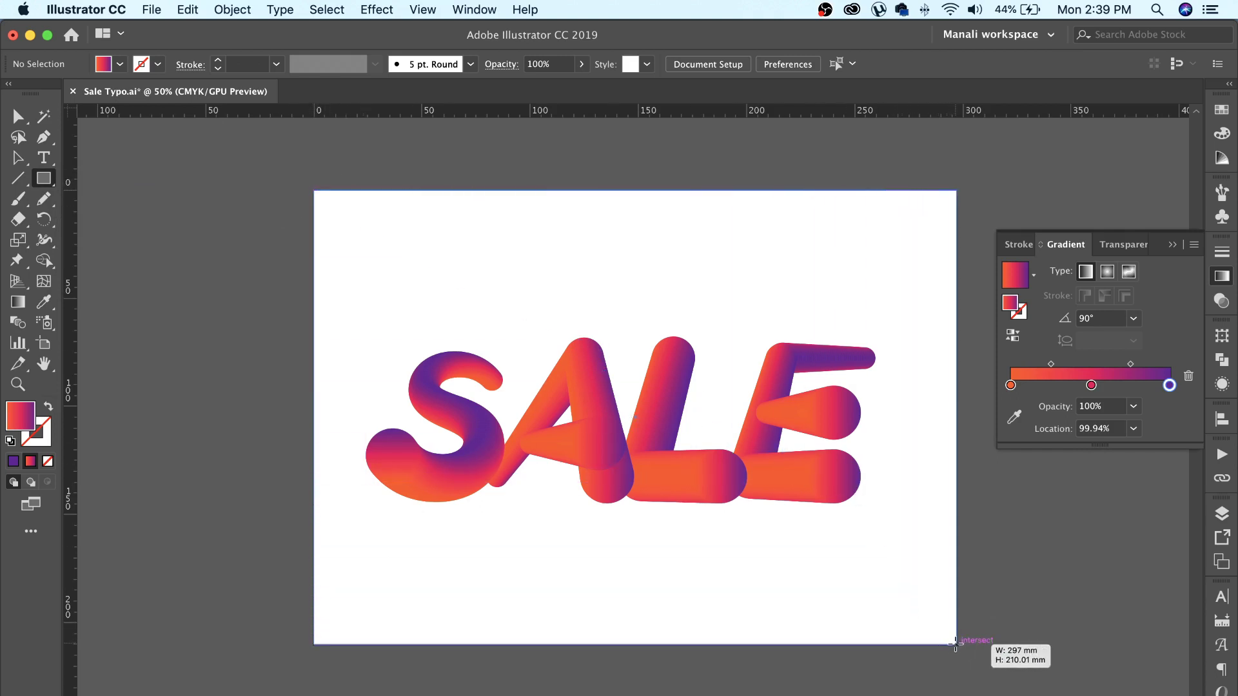
pyautogui.moveTo(954, 643); pyautogui.dragTo(955, 645)
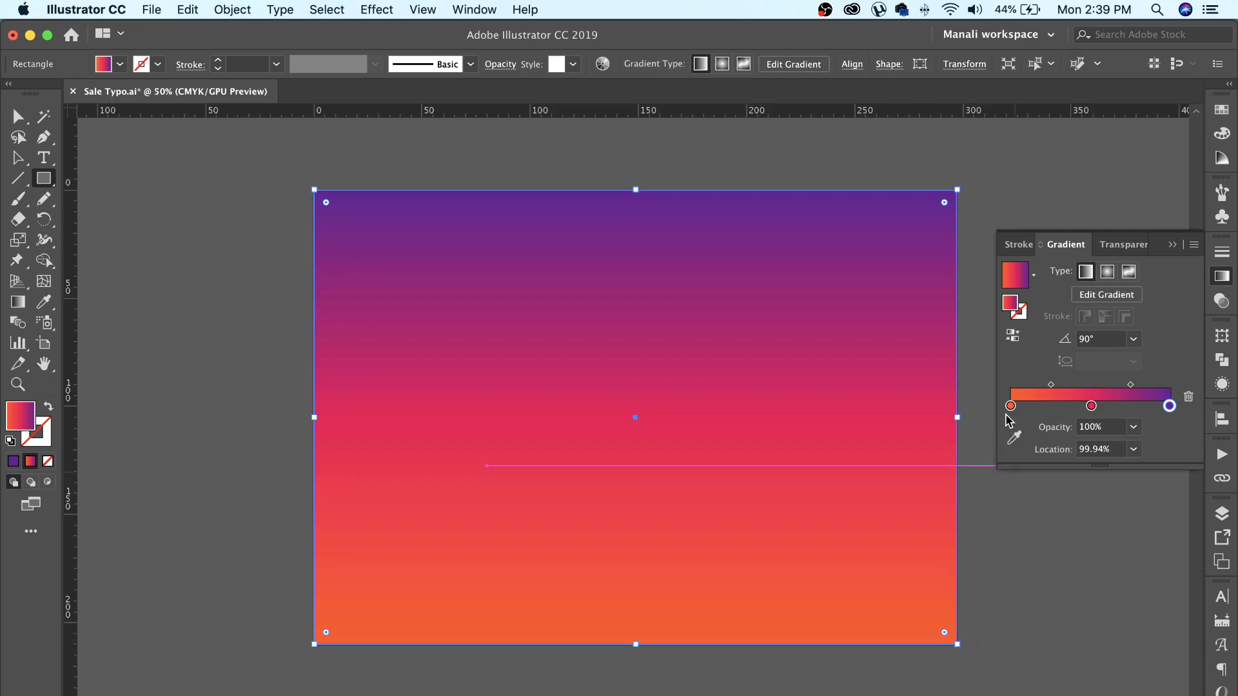
# Recolour the rectangle's gradient: drop the orange stop, magenta-purple middle, dark navy bottom.
pyautogui.moveTo(1011, 406); pyautogui.dragTo(1017, 569)
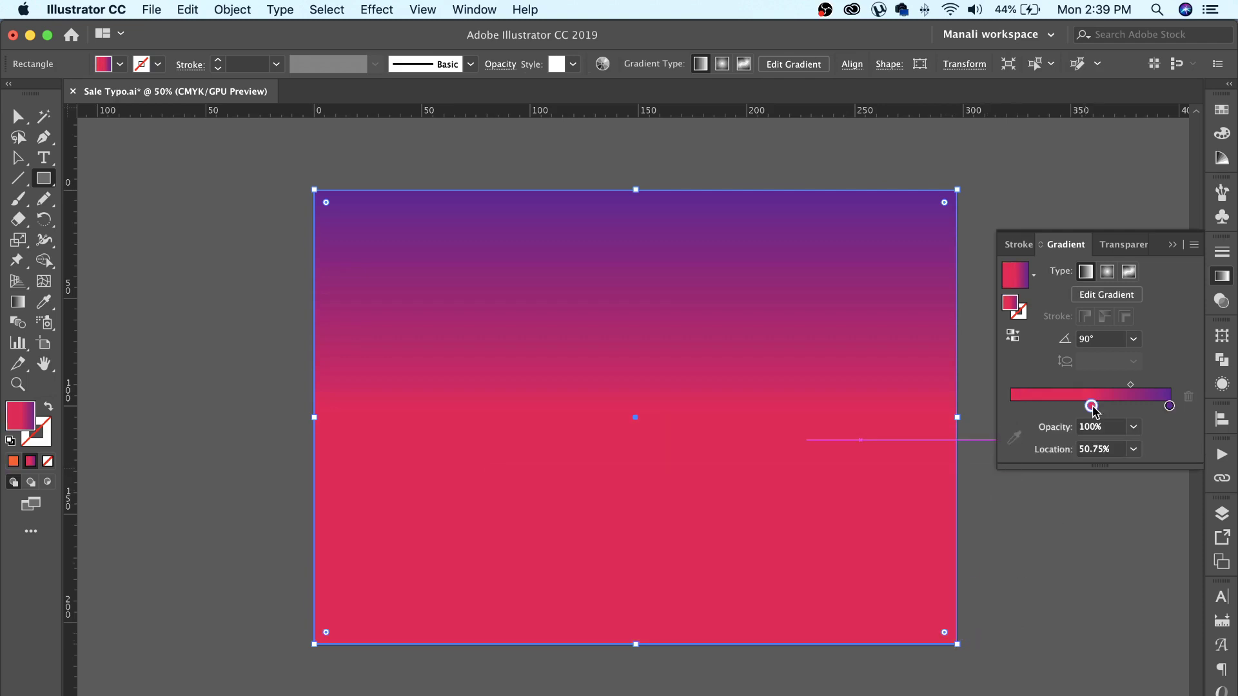
pyautogui.doubleClick(1091, 407)
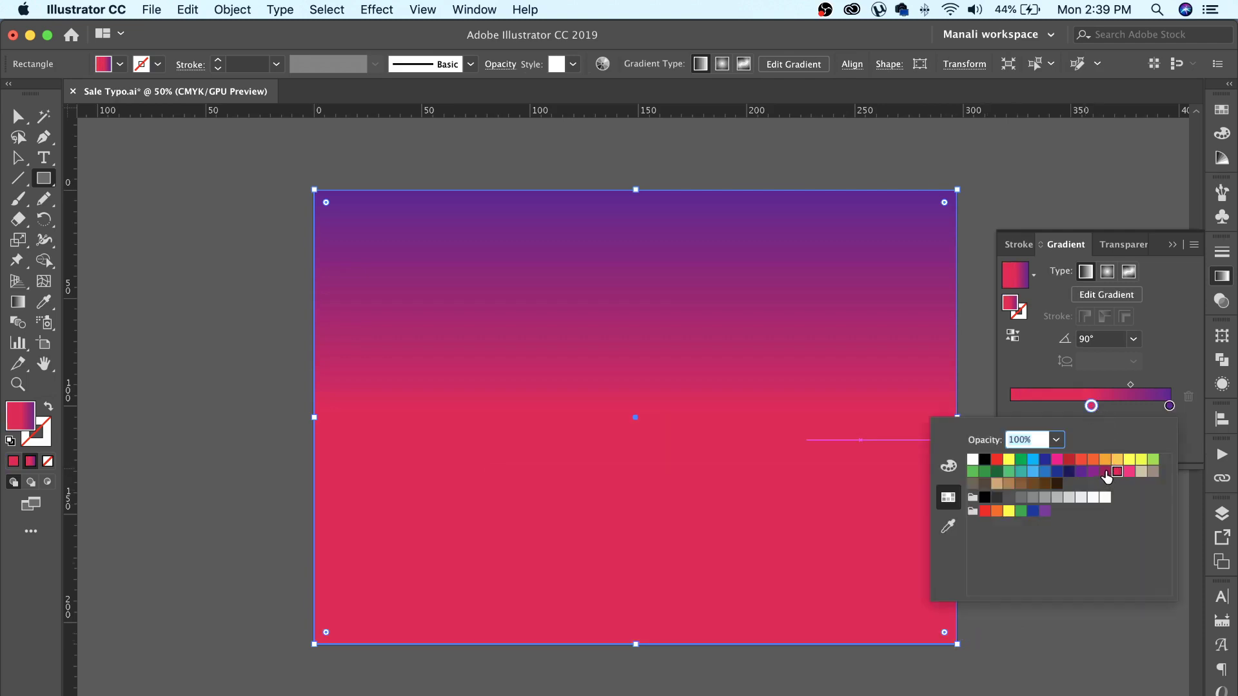
pyautogui.click(1104, 473)
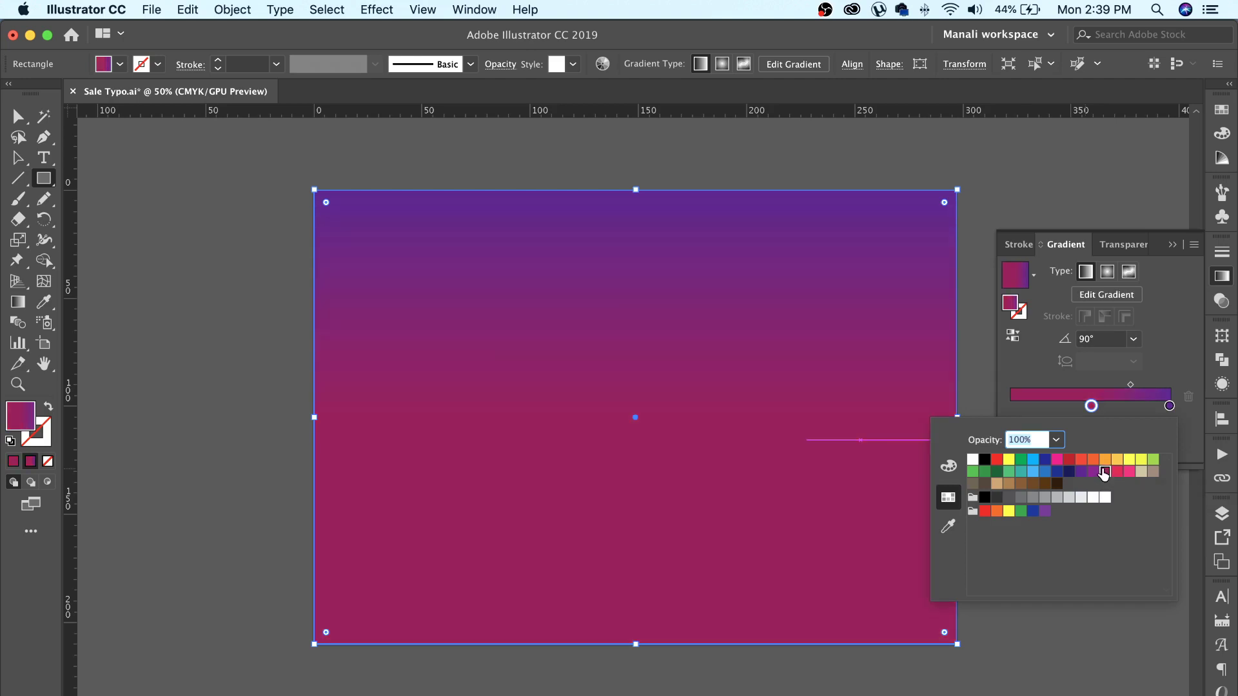
pyautogui.click(1069, 474)
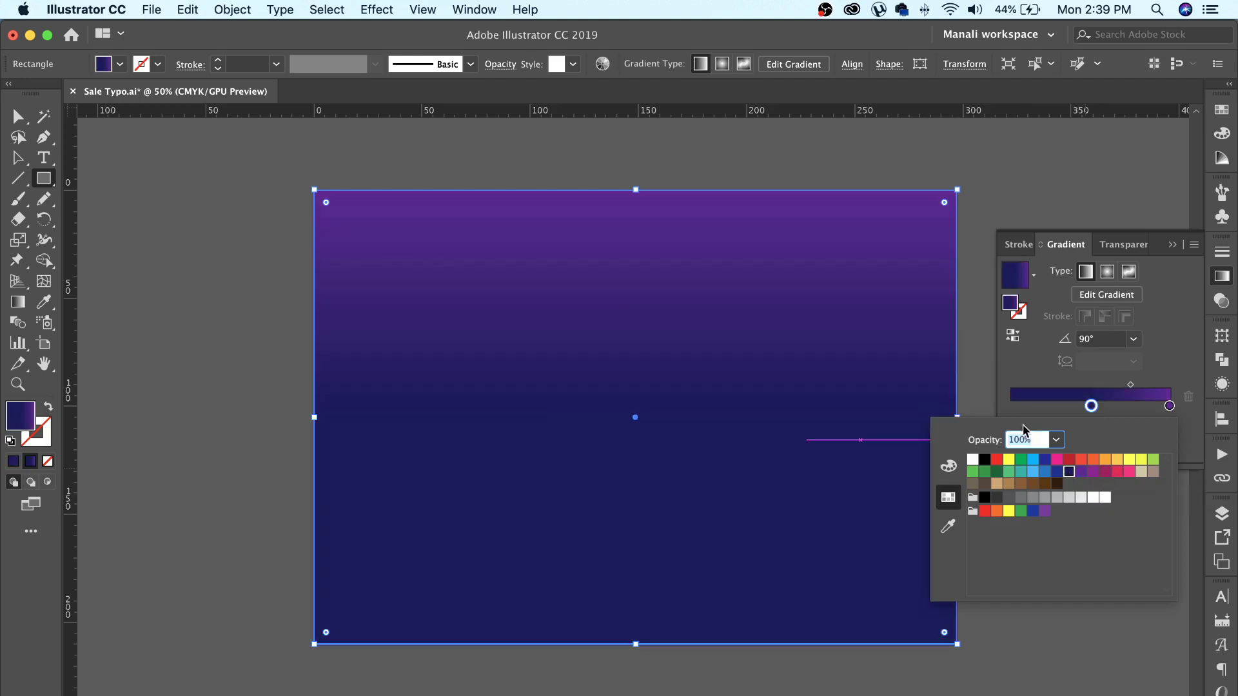
pyautogui.click(992, 402)
# Send the gradient rectangle to the back behind the lettering, then deselect.
pyautogui.press('a')
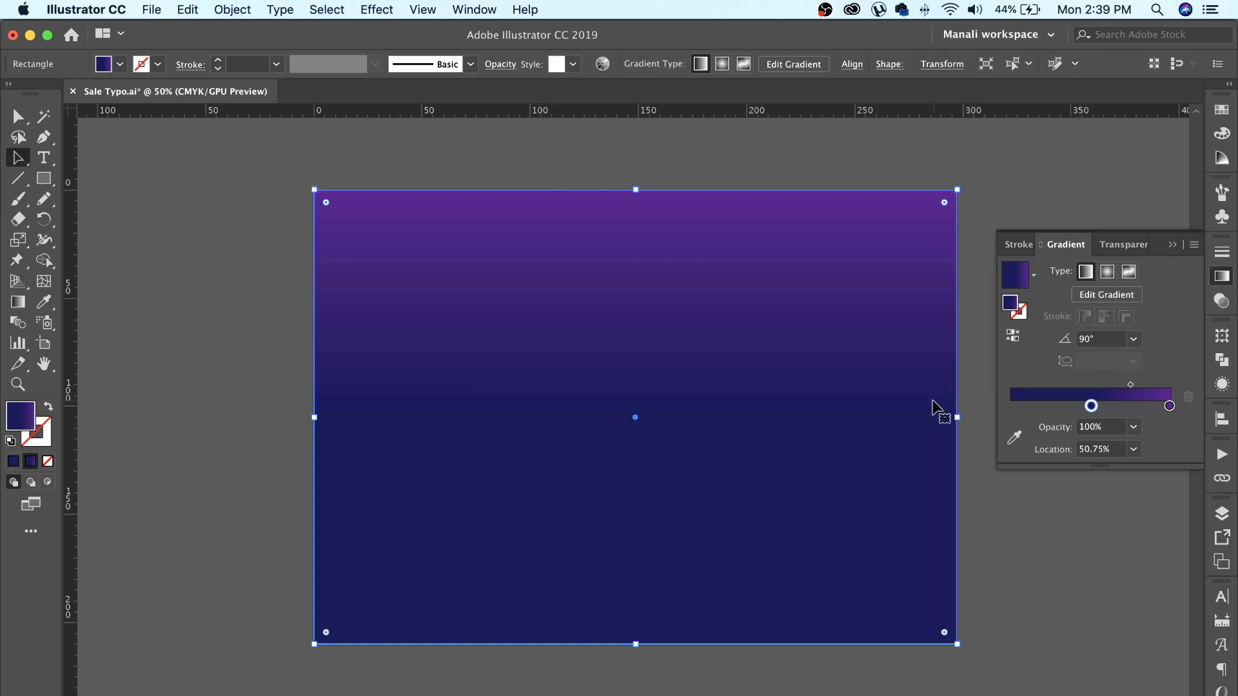
pyautogui.rightClick(924, 401)
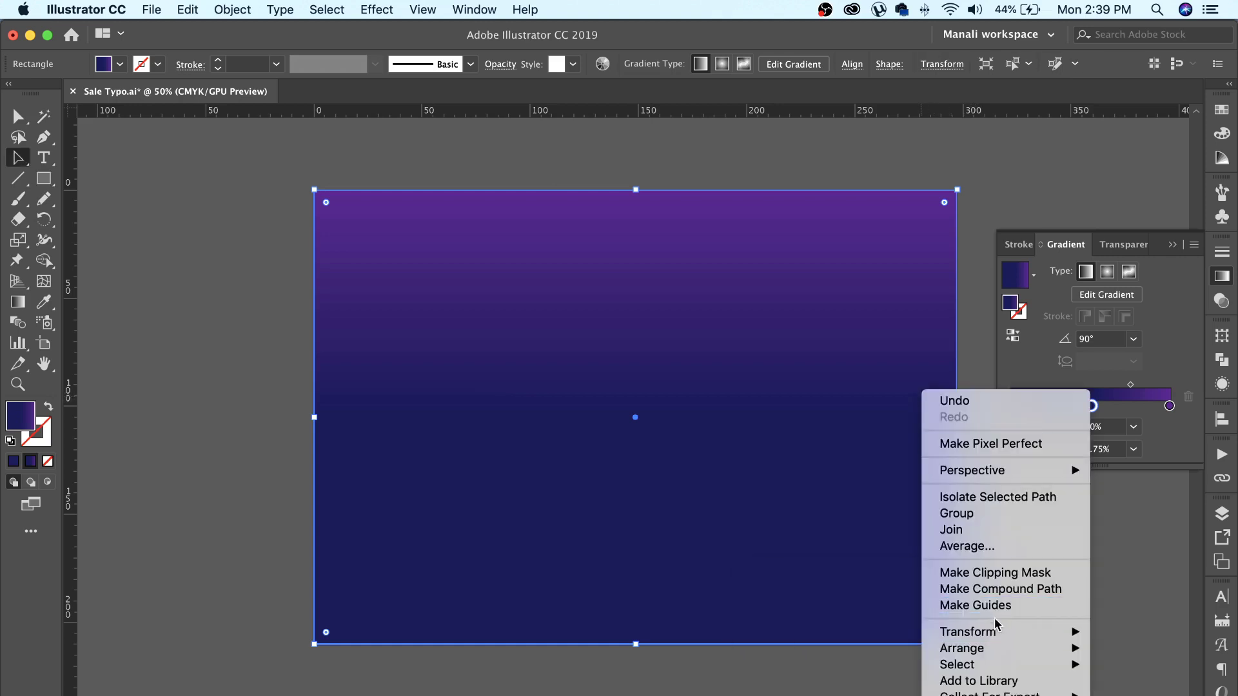
pyautogui.moveTo(962, 648)
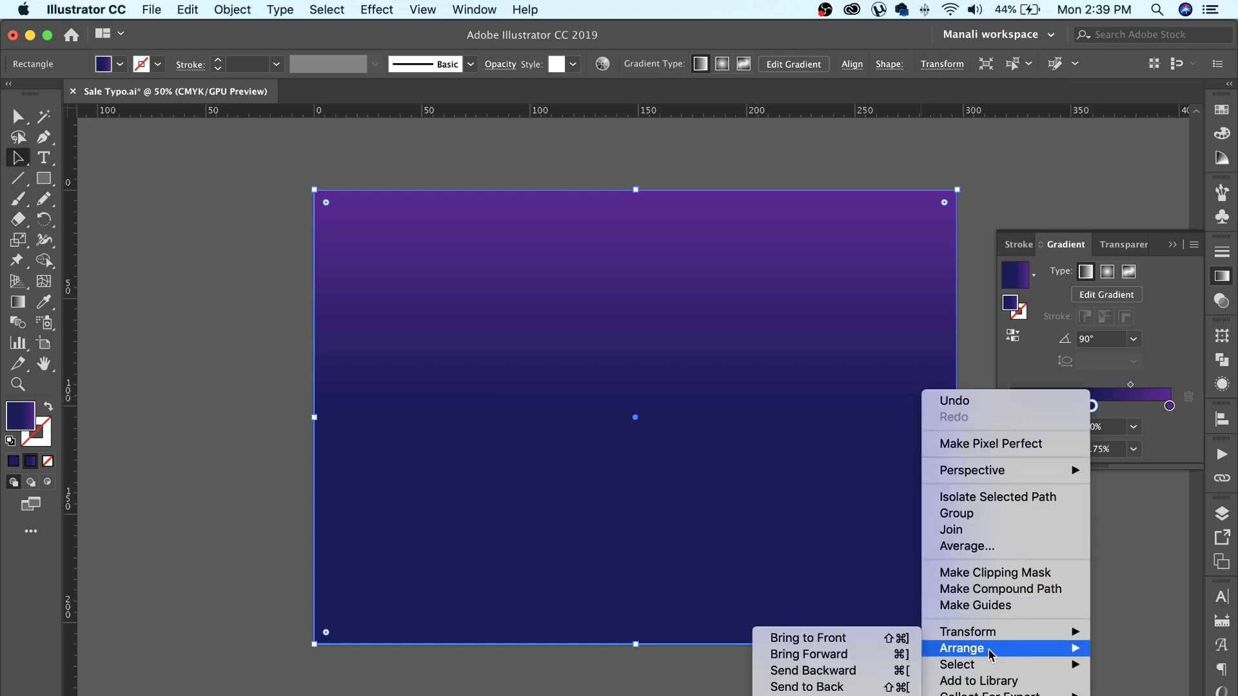
pyautogui.click(894, 686)
pyautogui.click(1108, 551)
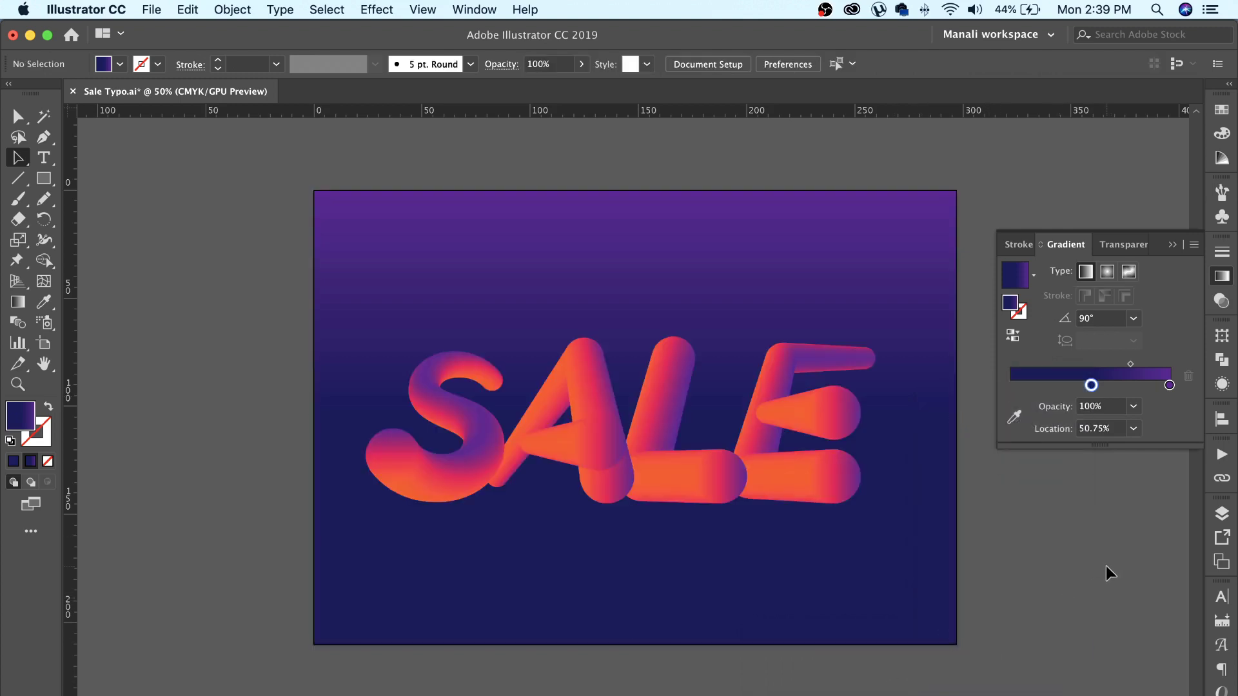
pyautogui.click(929, 506)
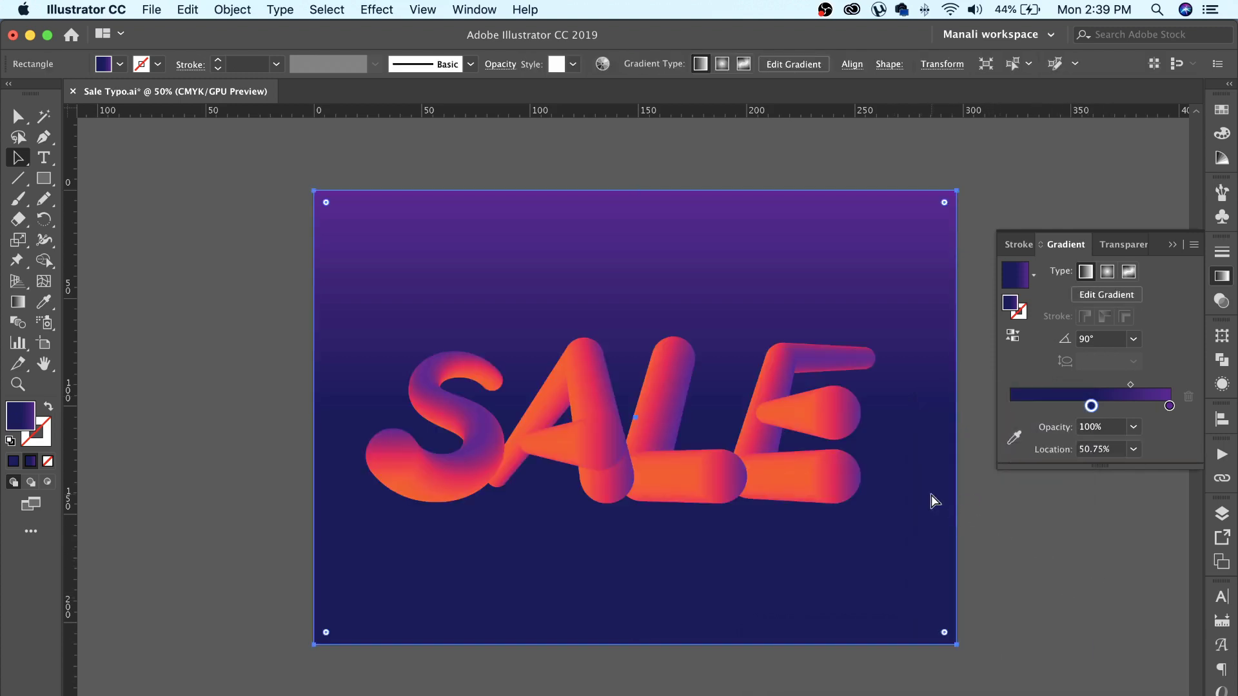
pyautogui.press('super+shift+a')
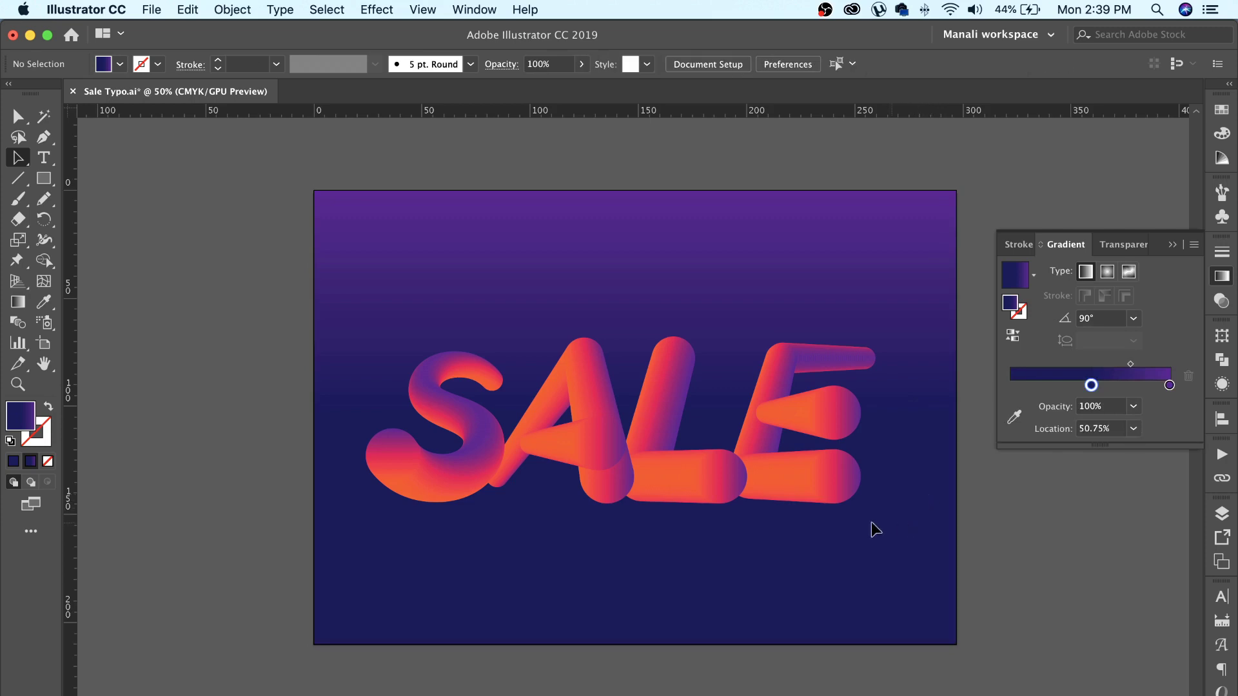
# Zoom in and set the A crossbar's end circle gradient to 90°.
pyautogui.moveTo(567, 473); pyautogui.dragTo(624, 512)
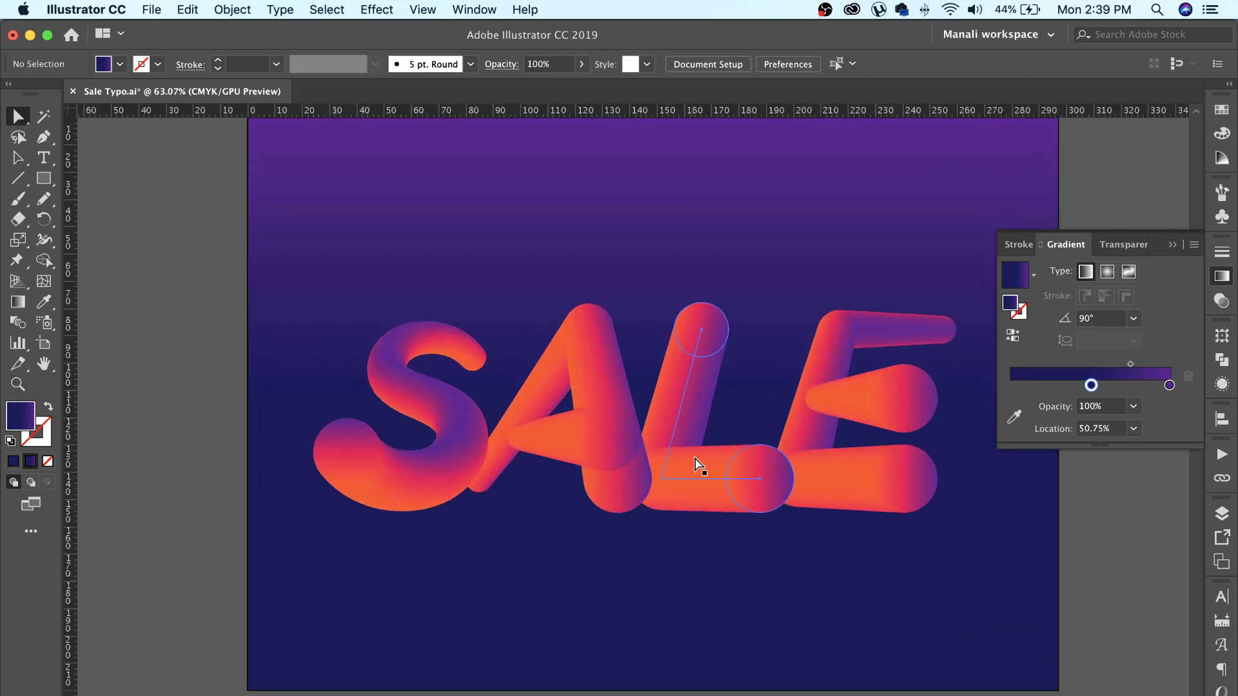
pyautogui.moveTo(733, 265); pyautogui.dragTo(730, 279)
pyautogui.press('super+r')
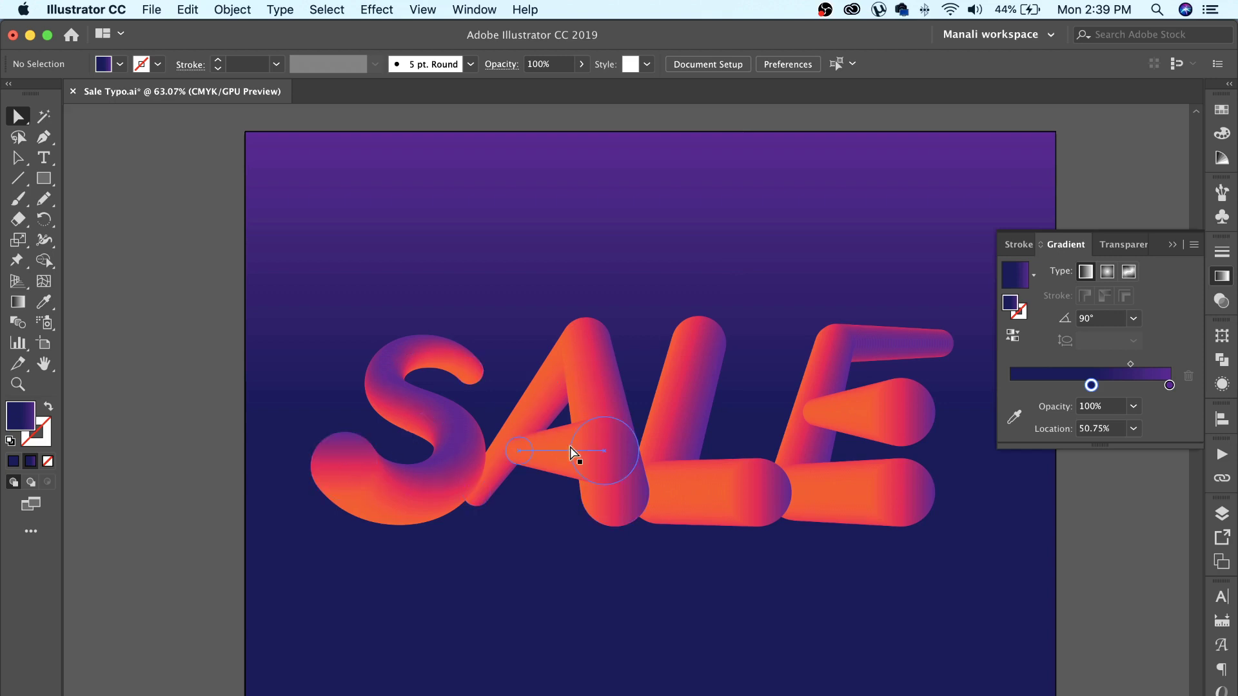
pyautogui.click(621, 460)
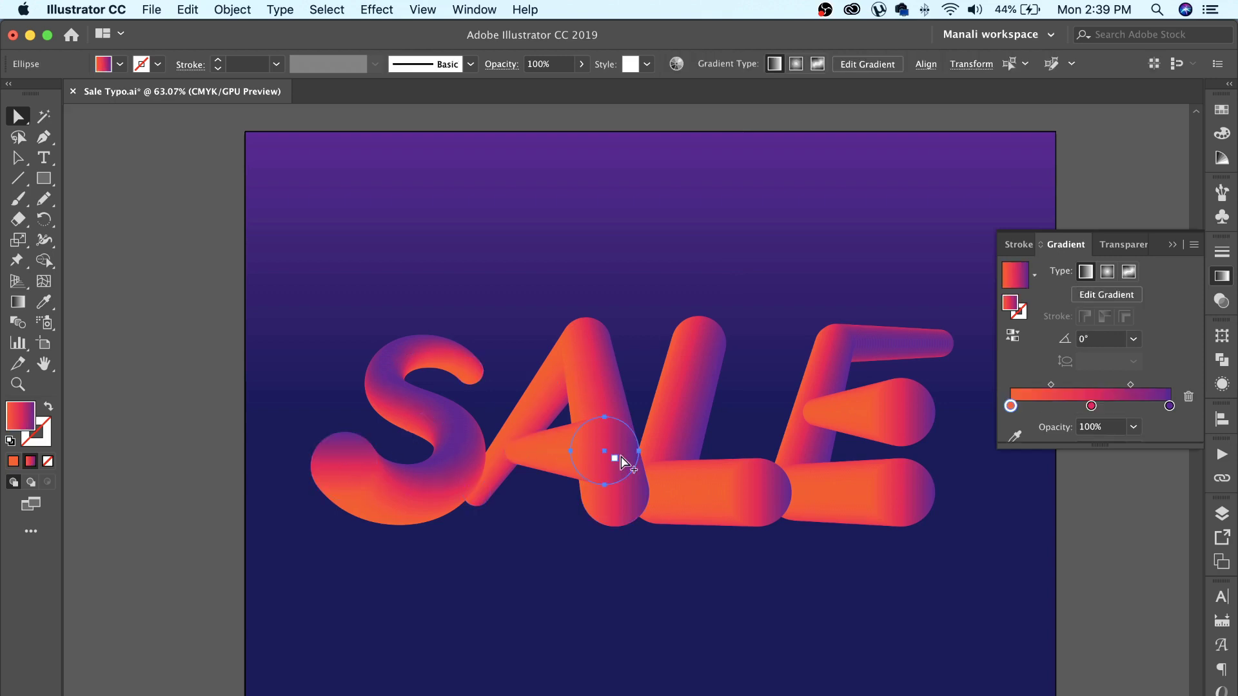
pyautogui.click(1134, 340)
pyautogui.click(1164, 434)
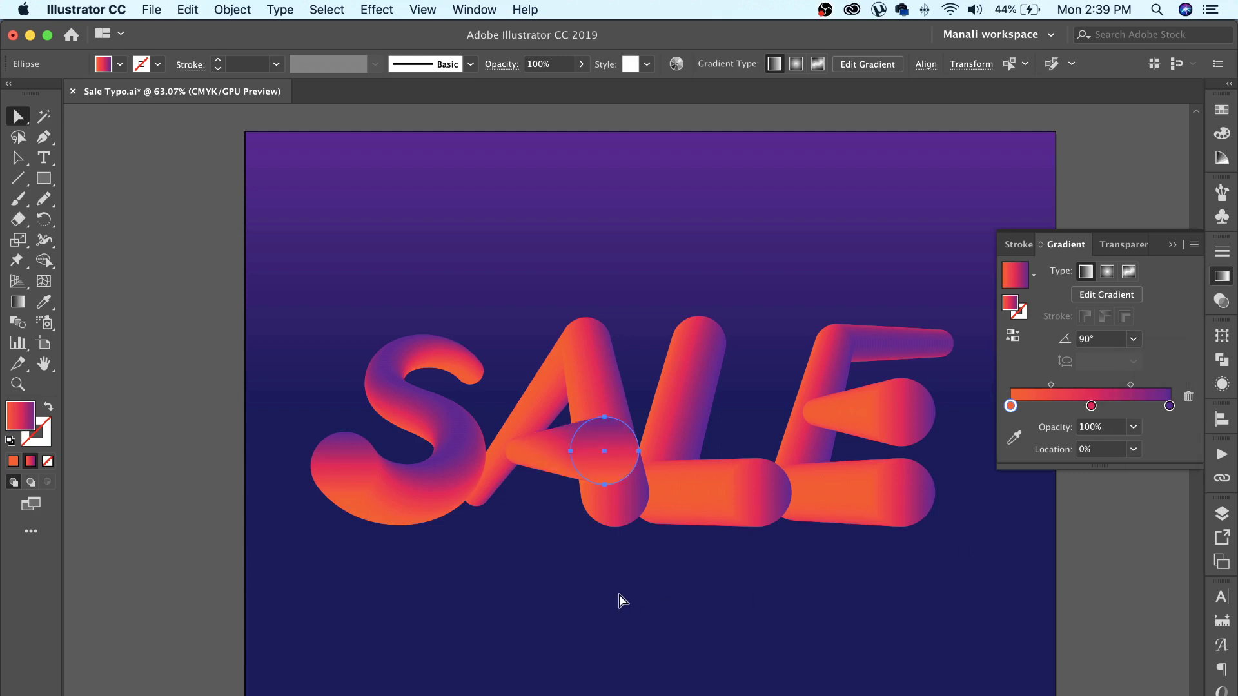
pyautogui.click(619, 594)
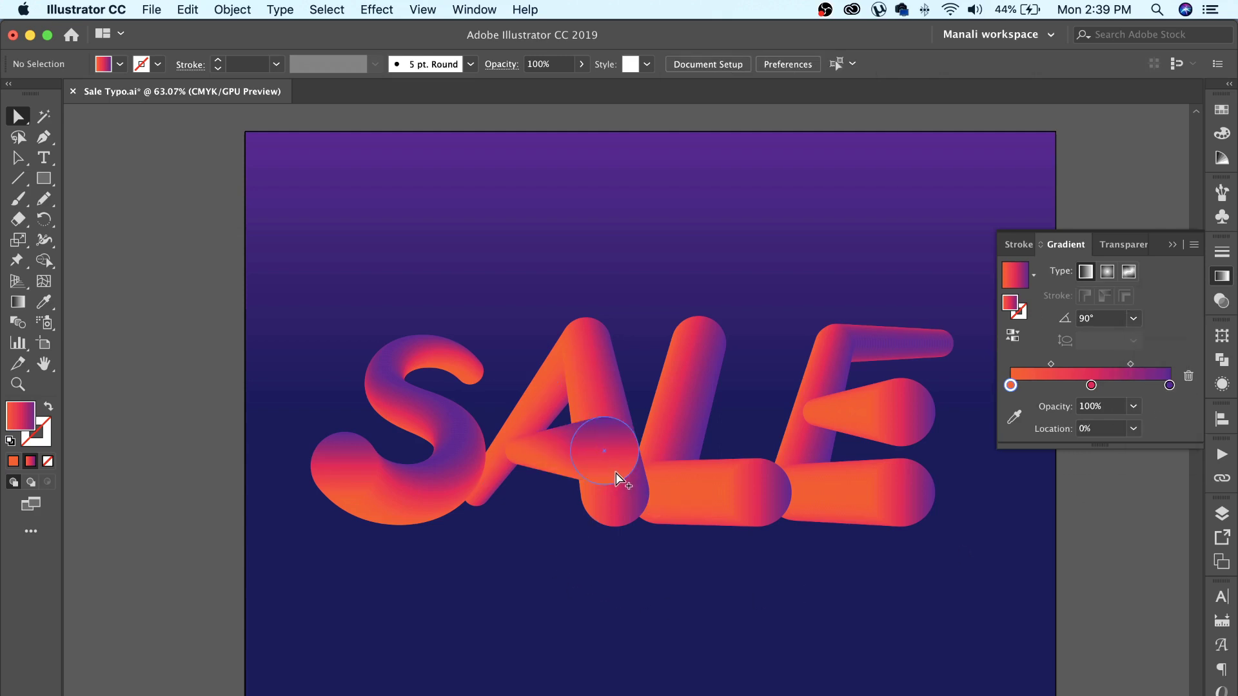
pyautogui.click(600, 474)
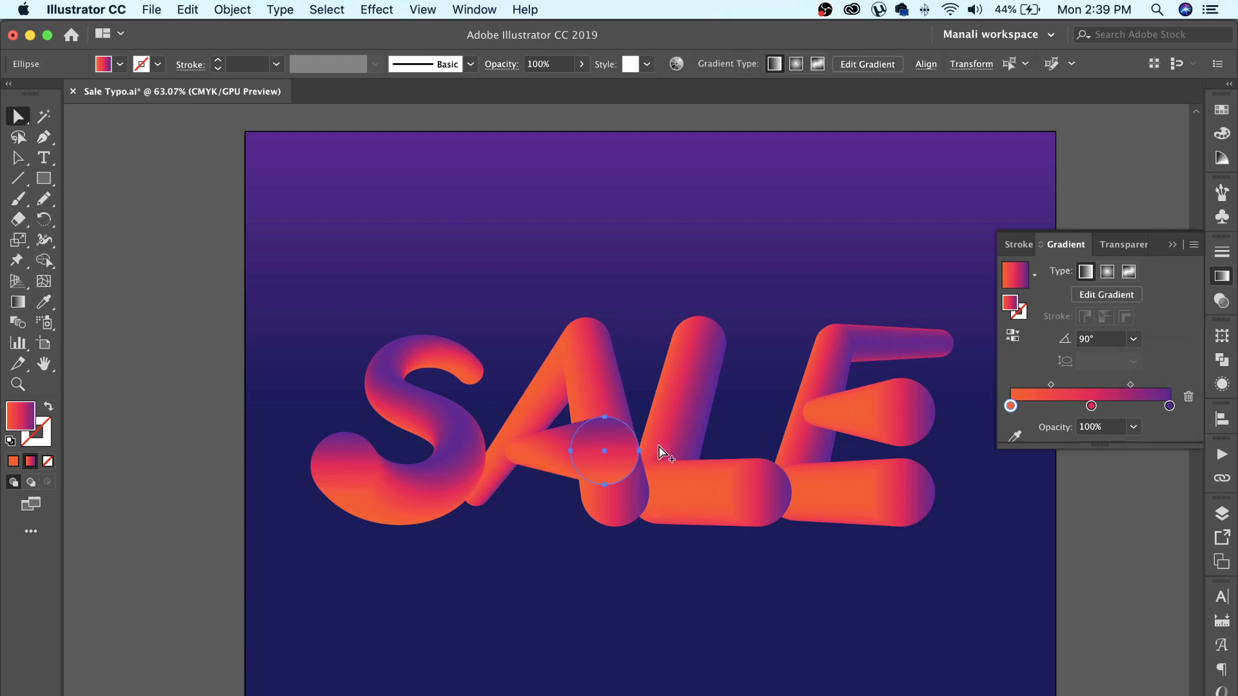
pyautogui.click(1134, 338)
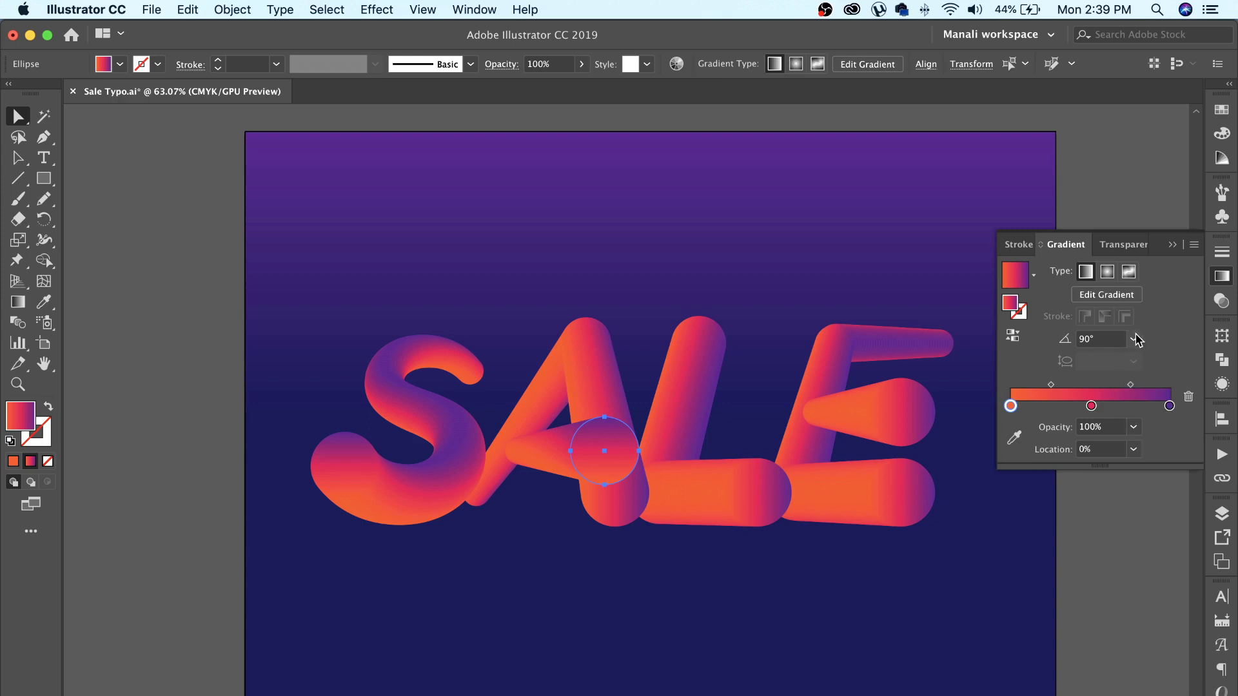
# Set 90° gradients on the crossbar's left circle, the L's bottom circle and S's lower circle.
pyautogui.click(517, 459)
pyautogui.click(1134, 338)
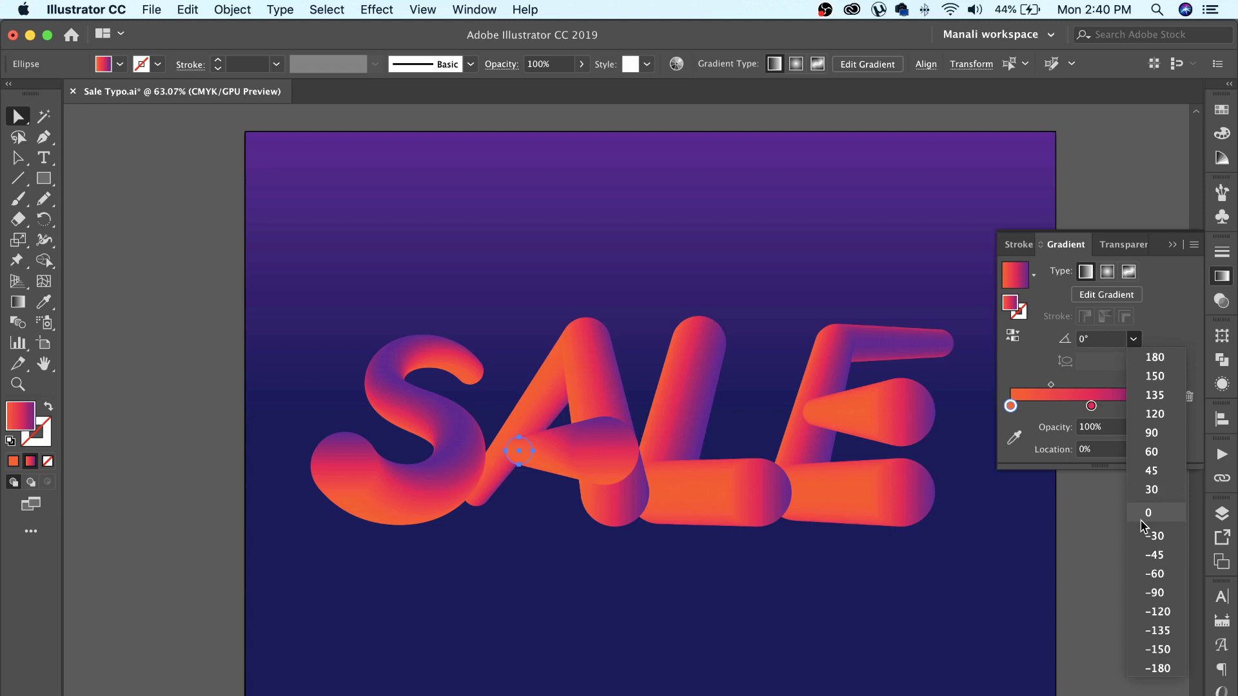
pyautogui.click(1152, 433)
pyautogui.click(636, 536)
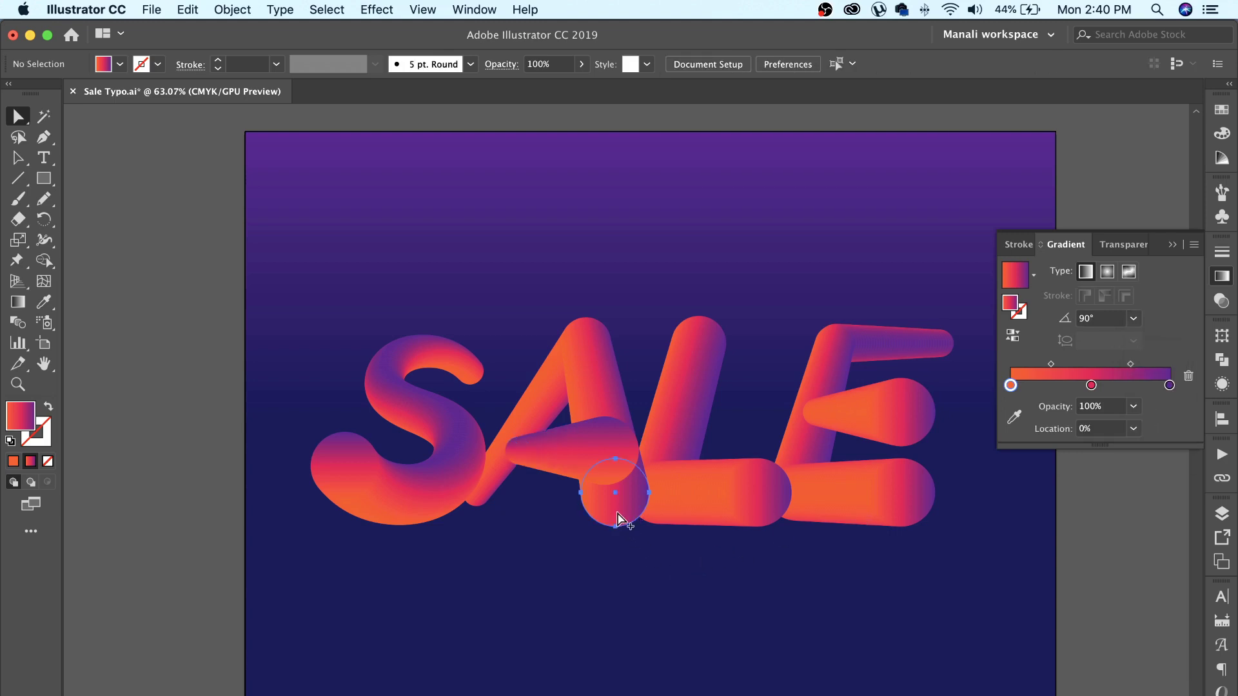
pyautogui.click(618, 520)
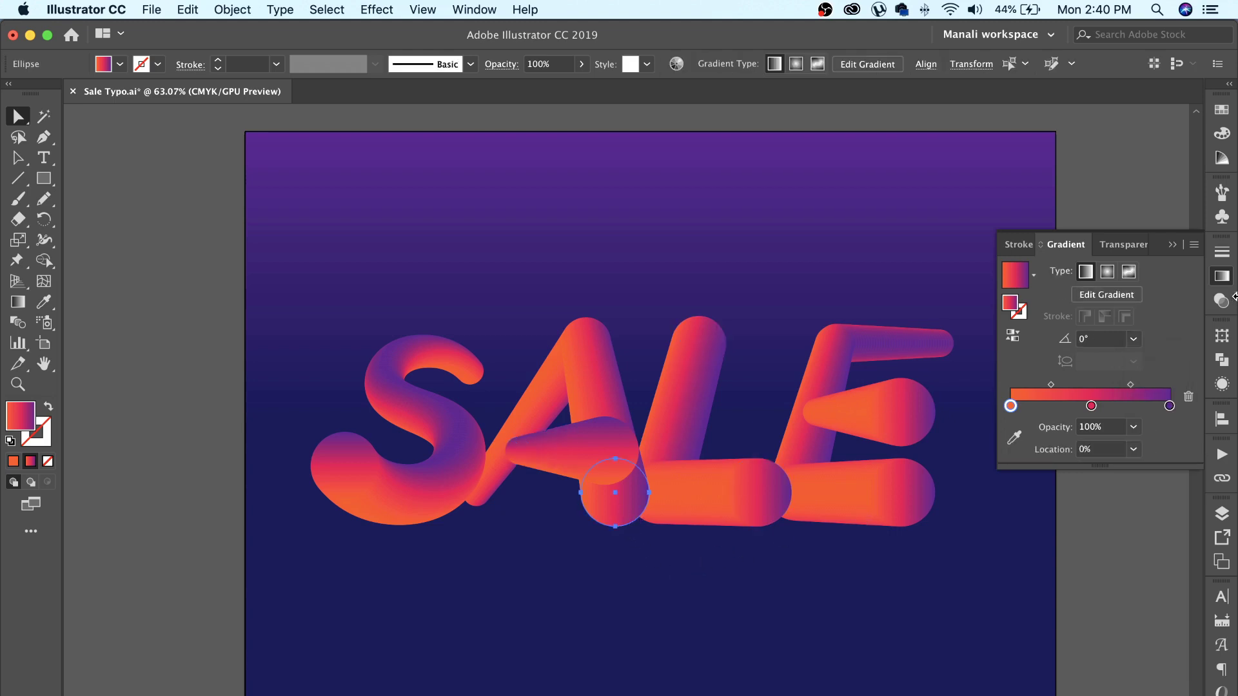
pyautogui.click(1134, 339)
pyautogui.click(1152, 433)
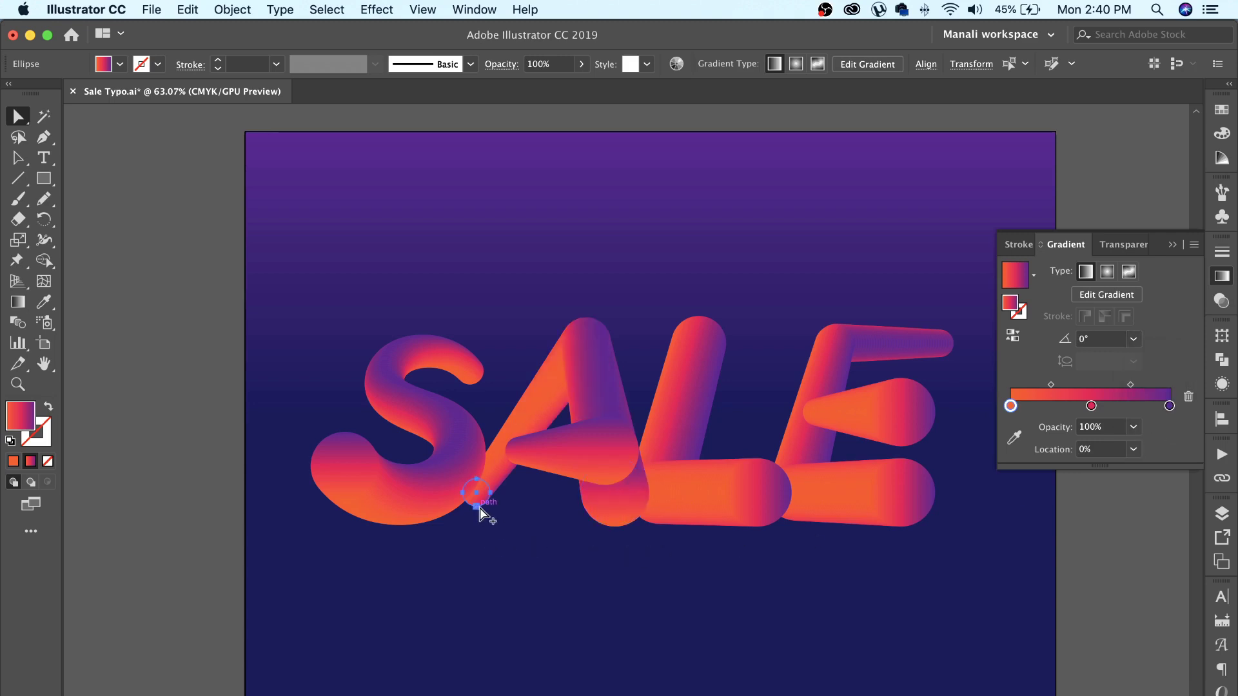
pyautogui.click(1134, 339)
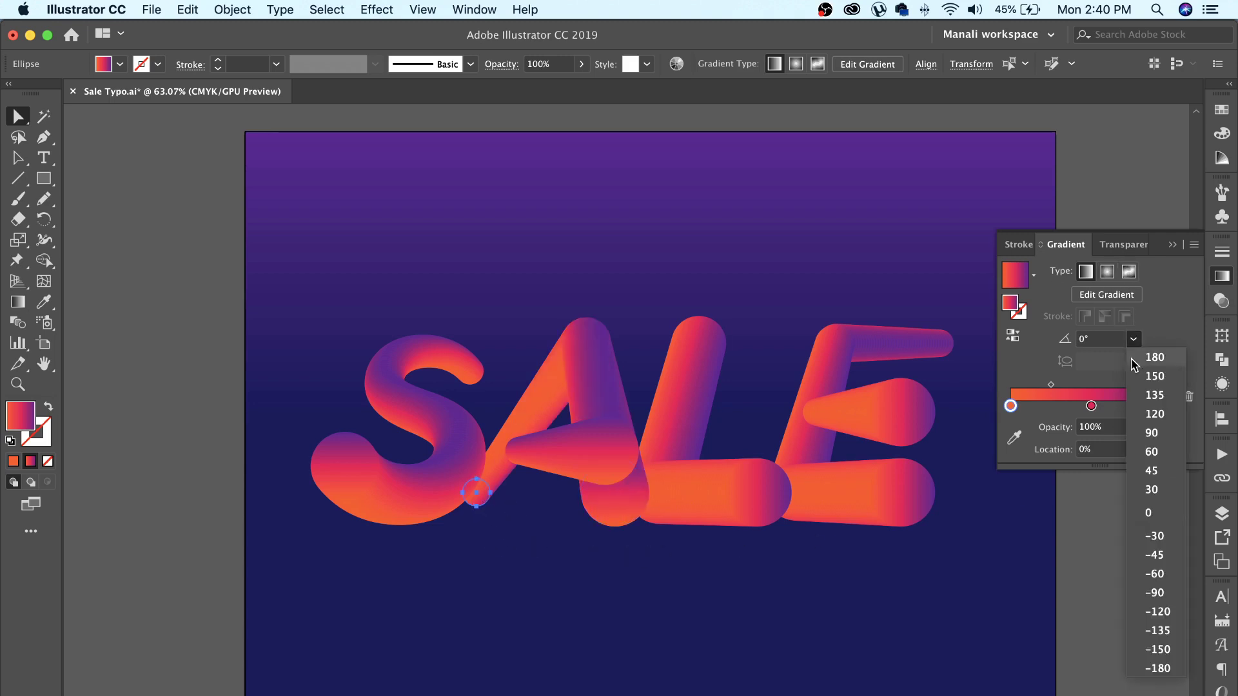
pyautogui.click(1152, 433)
pyautogui.click(809, 530)
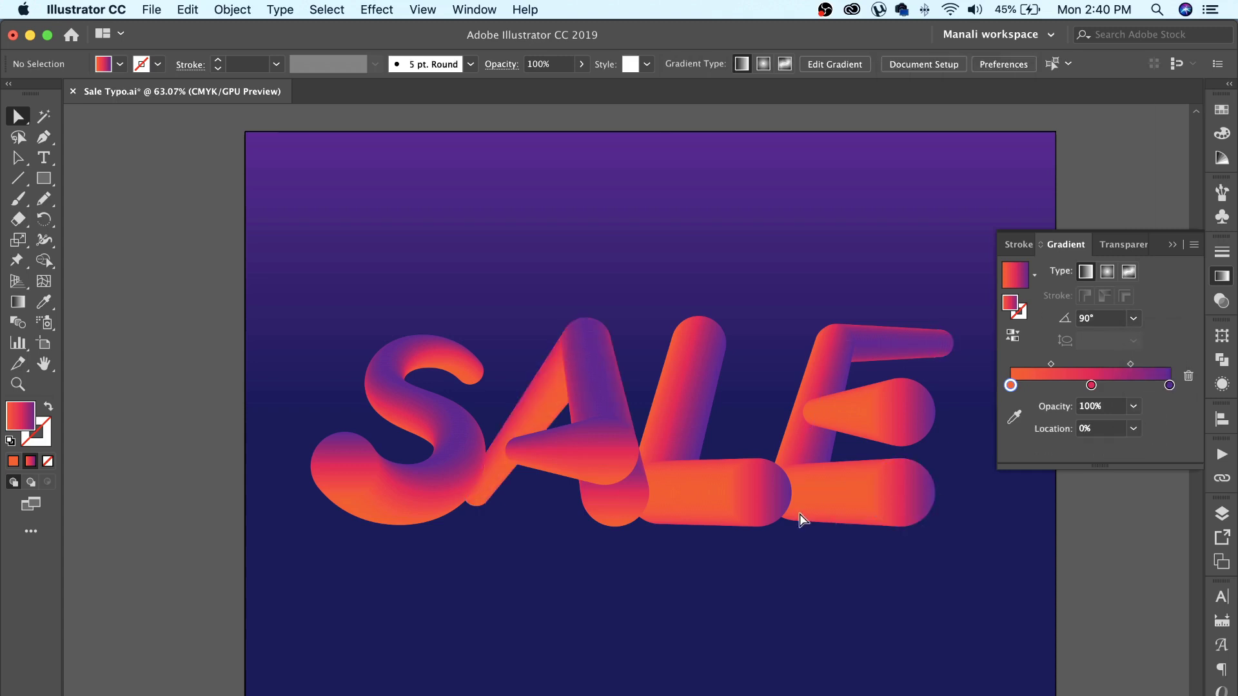
# Turn the L's top circle and the E's bottom bar circle to 90° gradients.
pyautogui.click(719, 359)
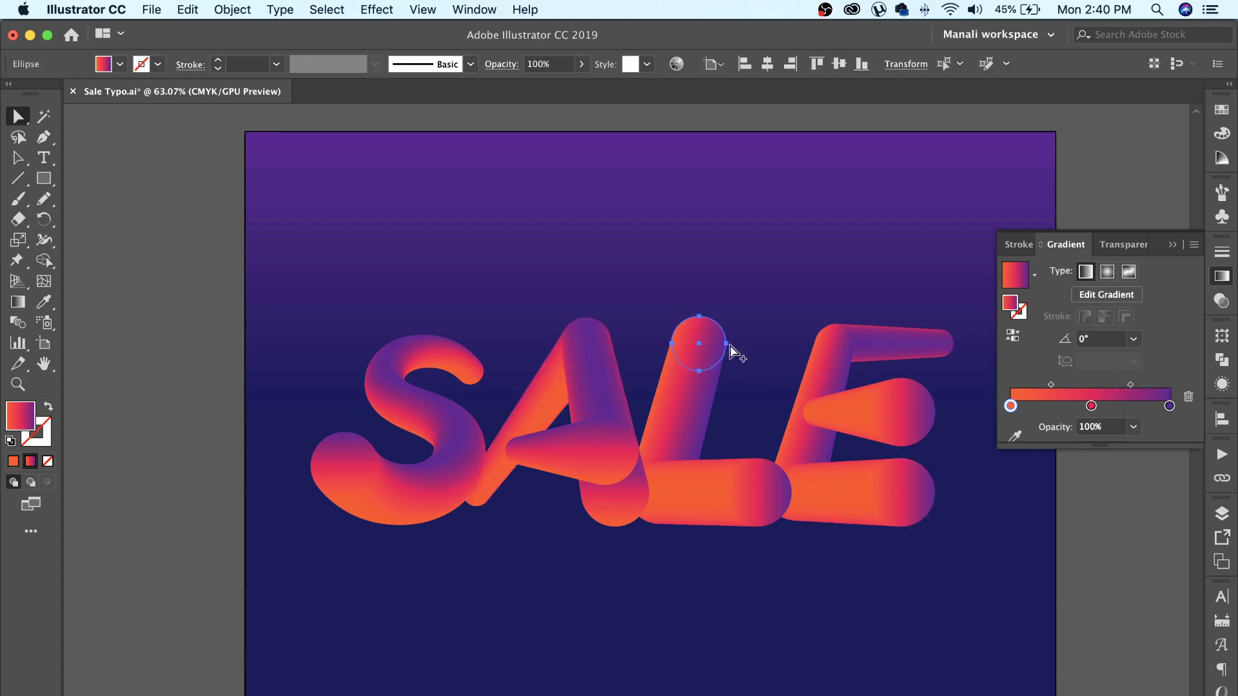
pyautogui.click(1134, 338)
pyautogui.click(1149, 433)
pyautogui.click(766, 511)
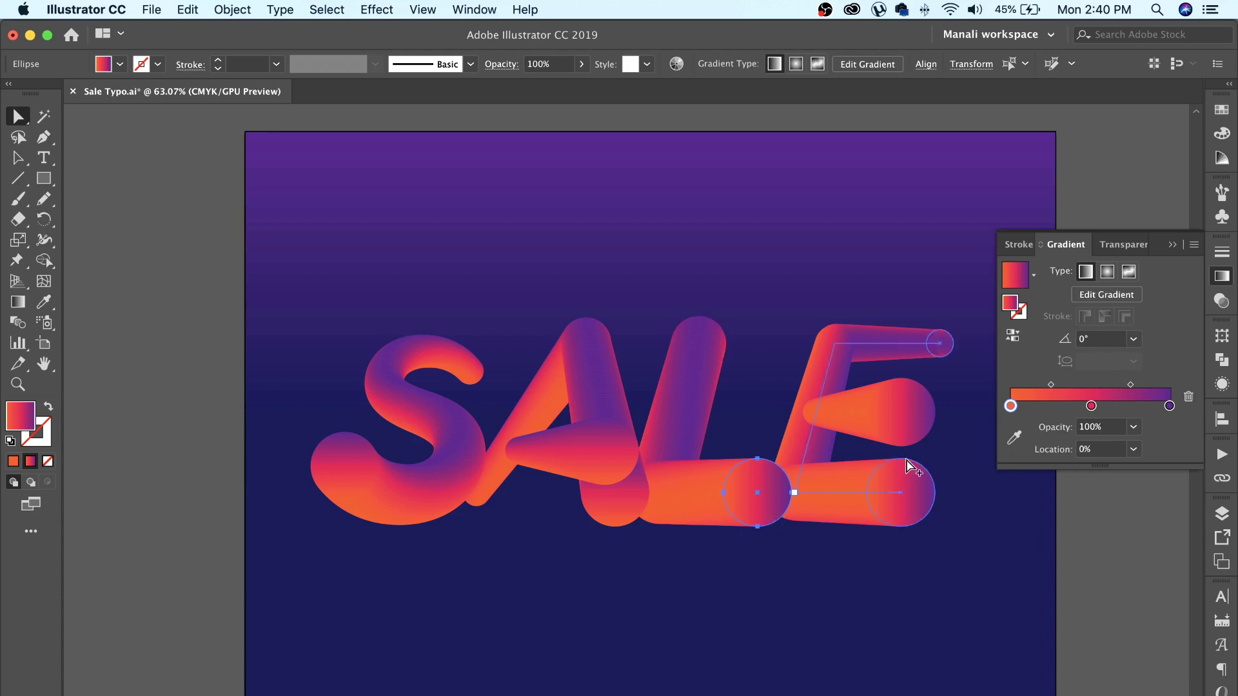
pyautogui.click(1134, 338)
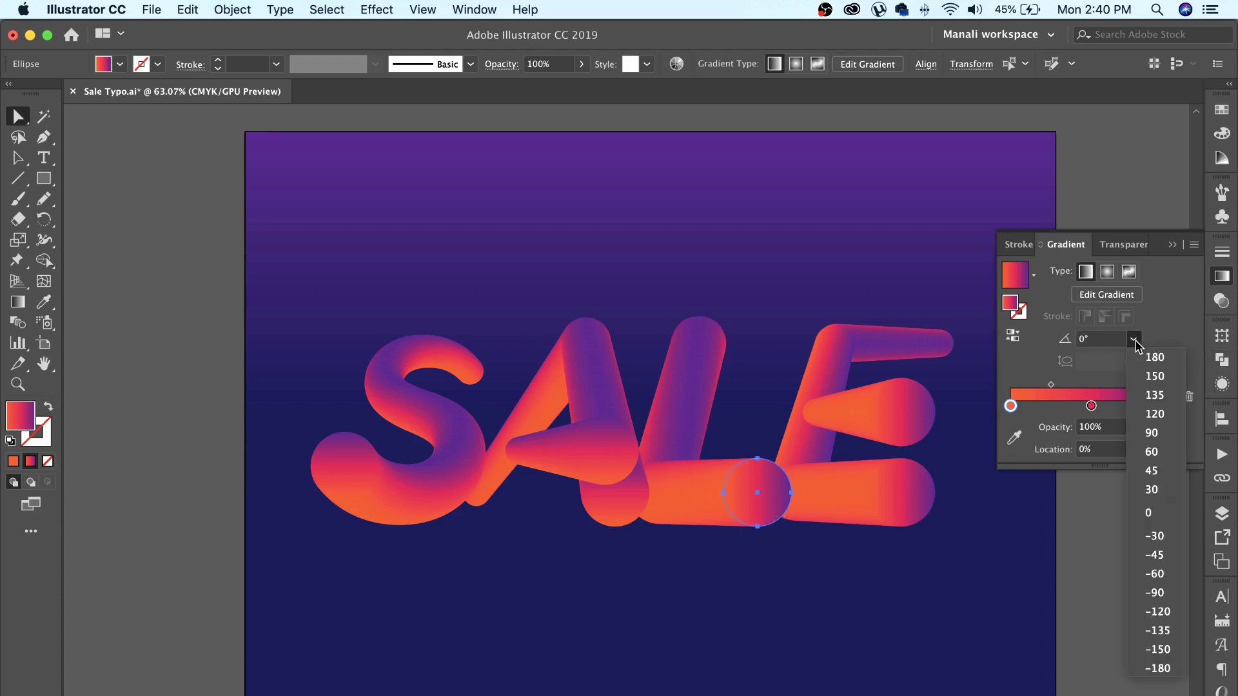
pyautogui.click(1153, 432)
pyautogui.click(973, 564)
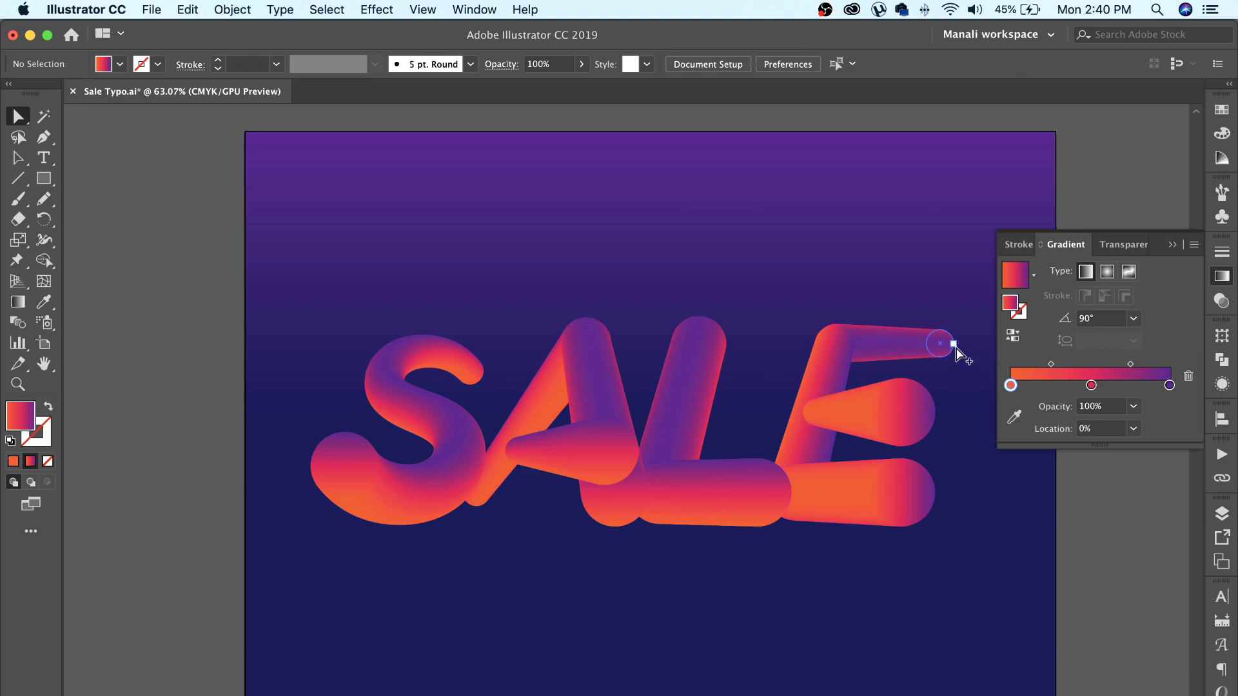
# Select the E's three end circles together and set their gradient to 90°.
pyautogui.click(954, 347)
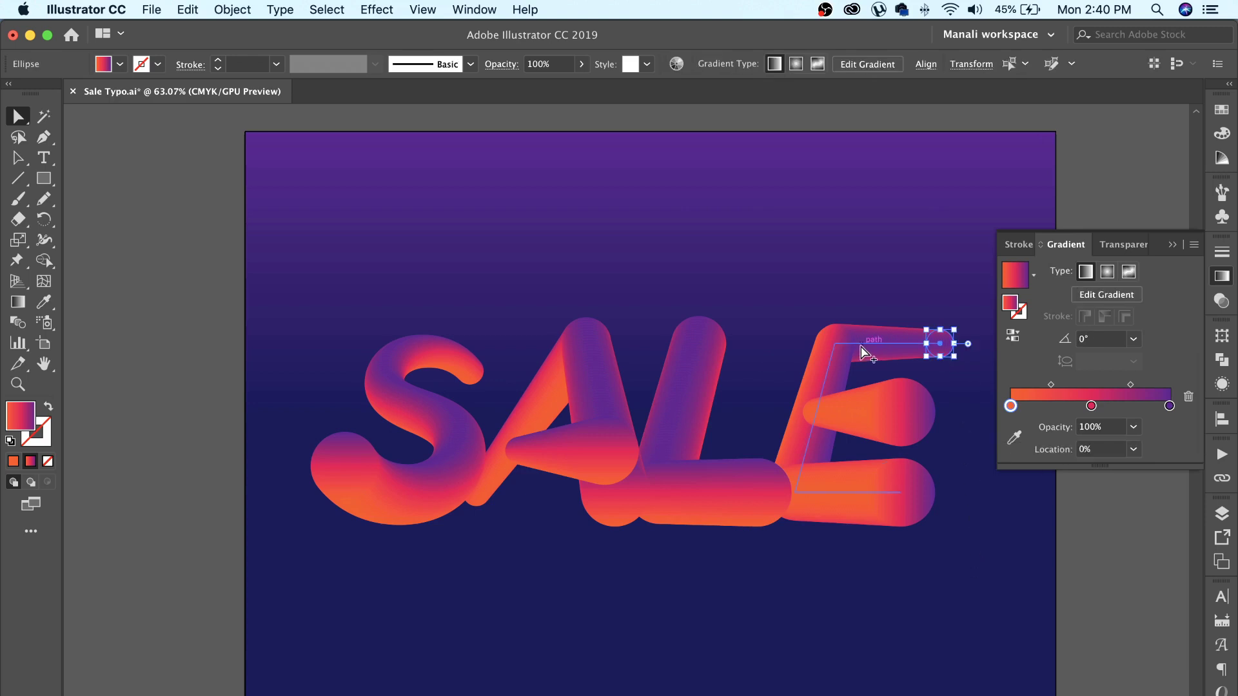
pyautogui.keyDown('shift'); pyautogui.click(923, 501); pyautogui.keyUp('shift')
pyautogui.keyDown('shift'); pyautogui.click(912, 429); pyautogui.keyUp('shift')
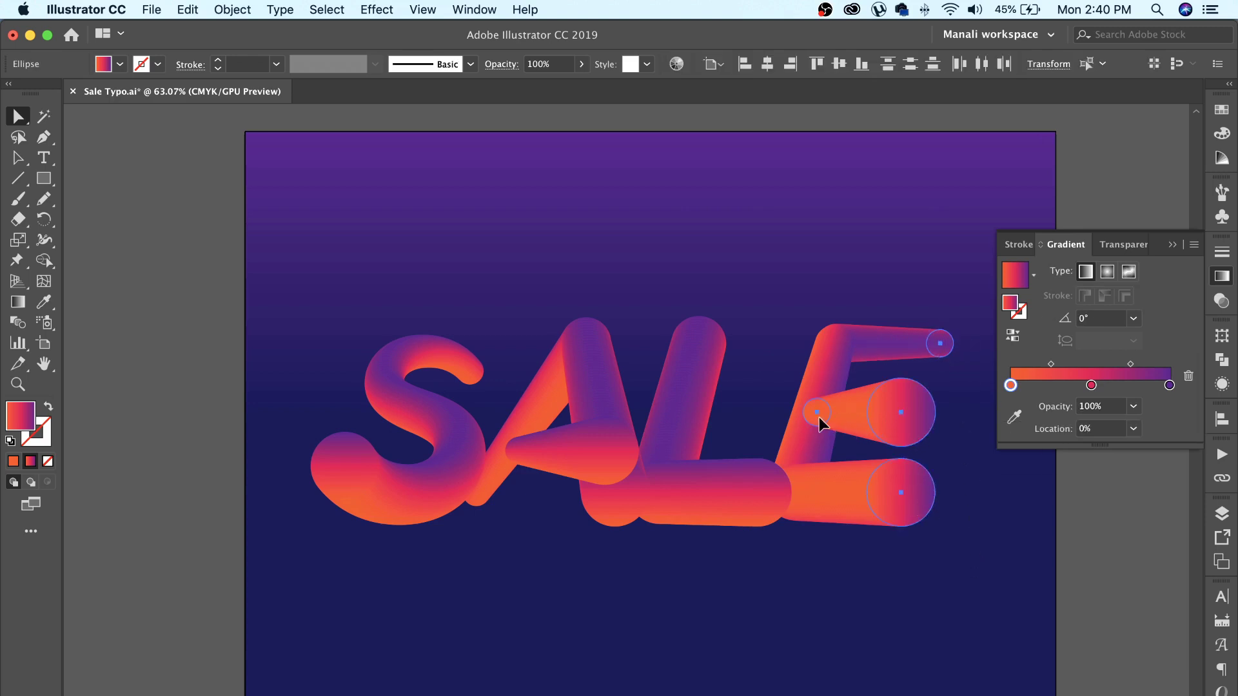
pyautogui.click(1134, 318)
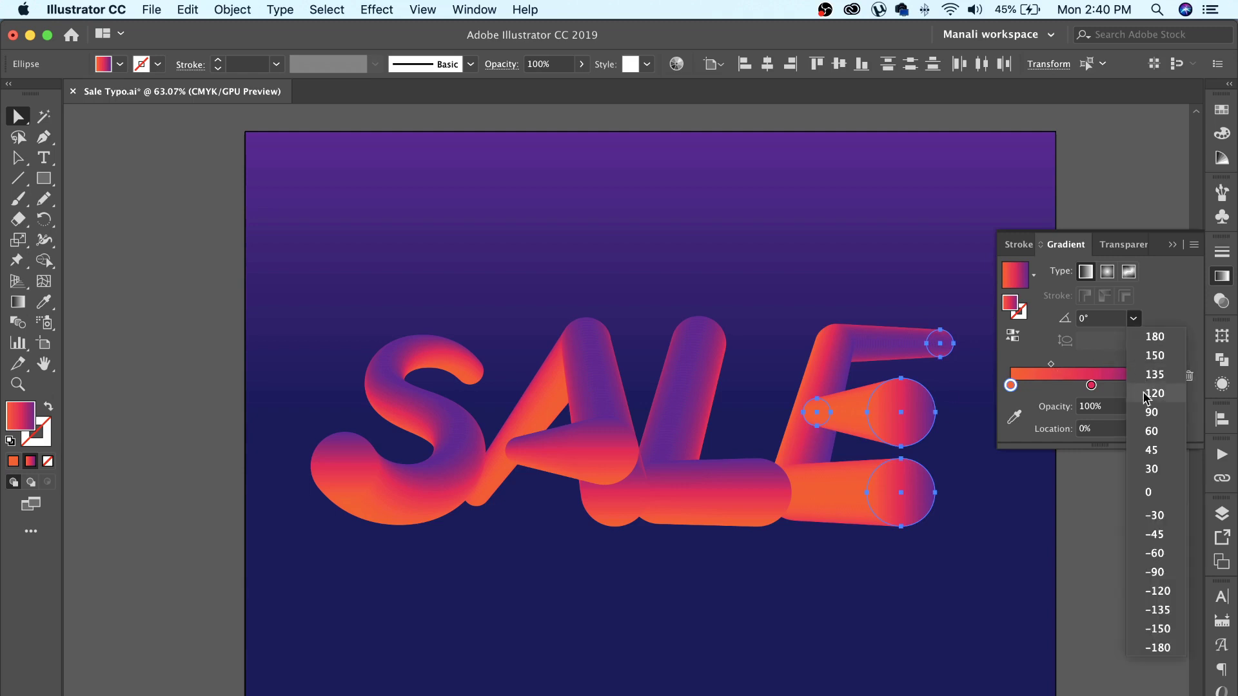
pyautogui.click(1152, 411)
pyautogui.click(1019, 571)
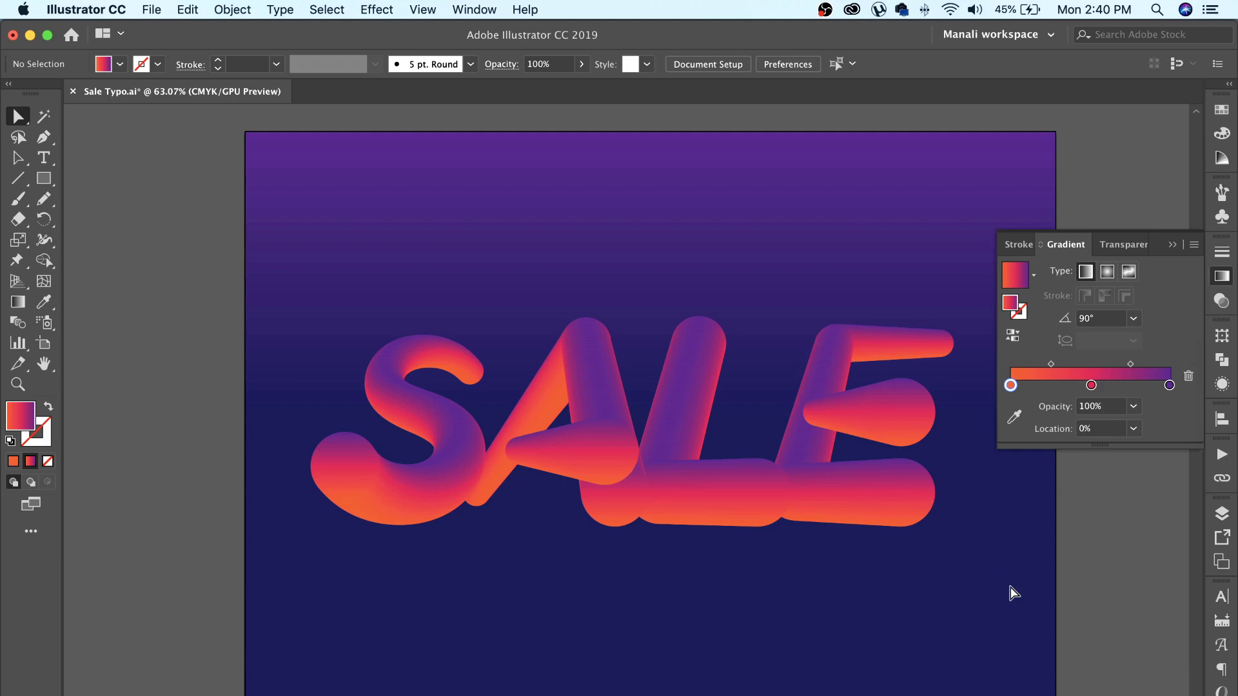
# Select all same-fill letter end circles and set their gradient angle to -90°, then -60°.
pyautogui.click(485, 377)
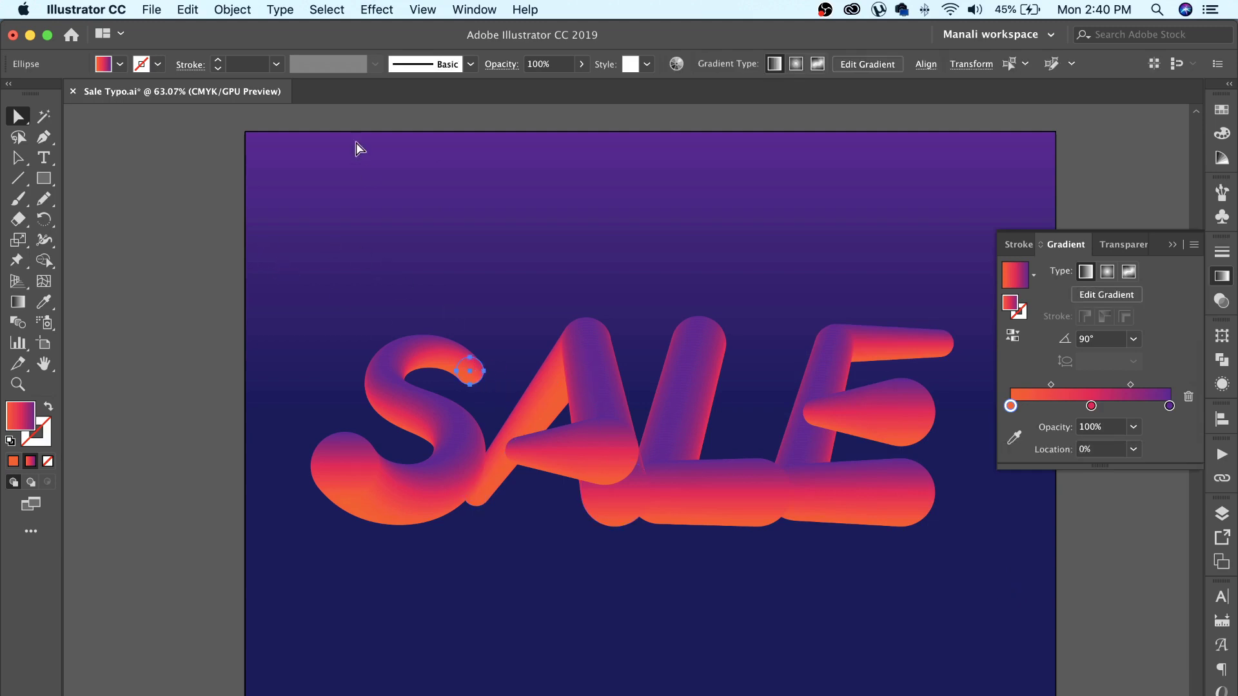
pyautogui.click(328, 9)
pyautogui.moveTo(335, 182)
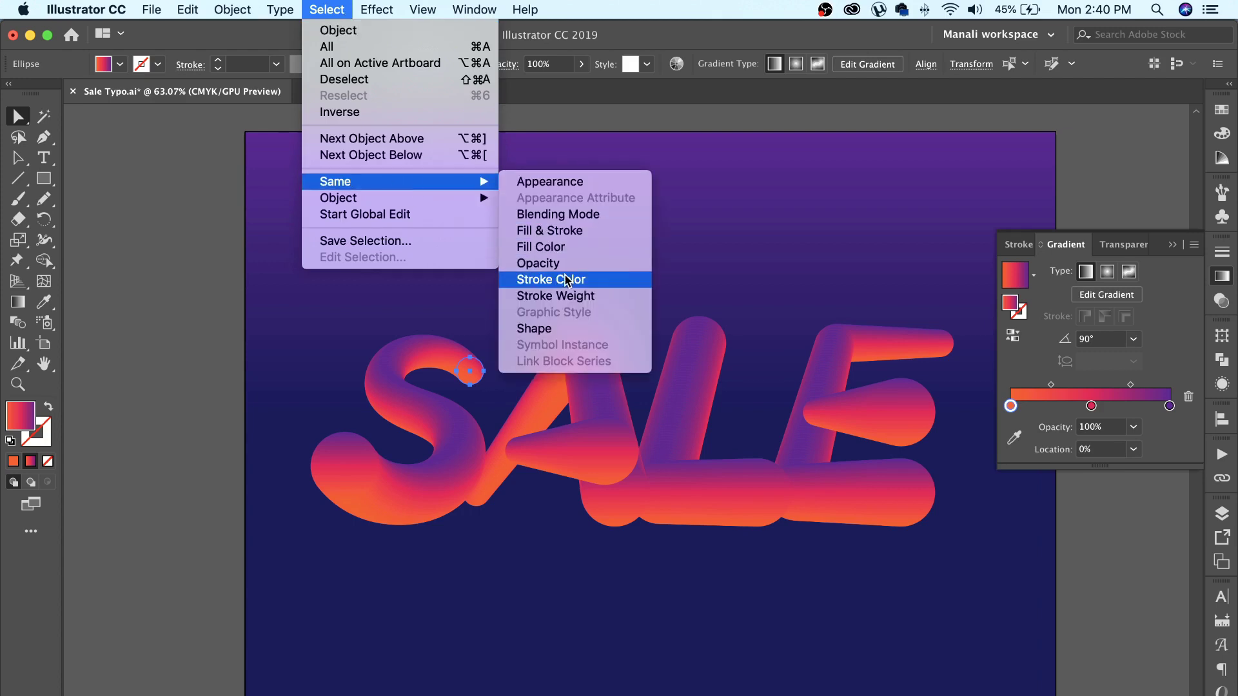
pyautogui.click(573, 247)
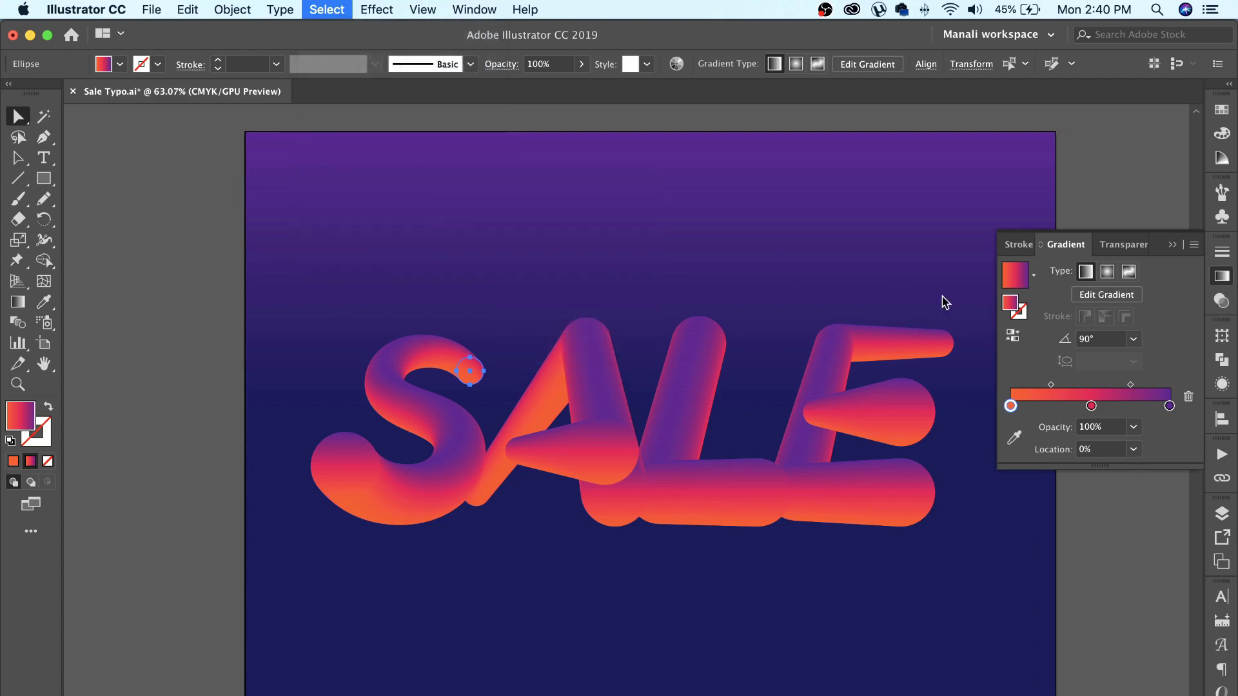
pyautogui.click(1133, 318)
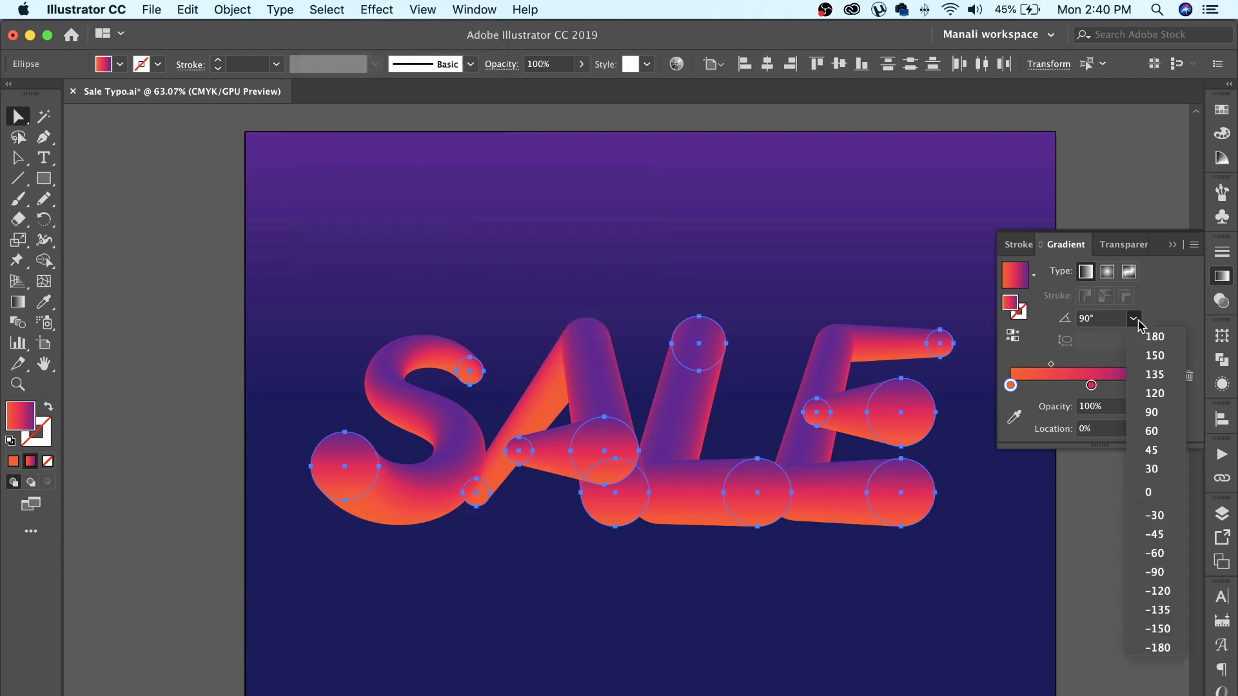
pyautogui.click(1161, 584)
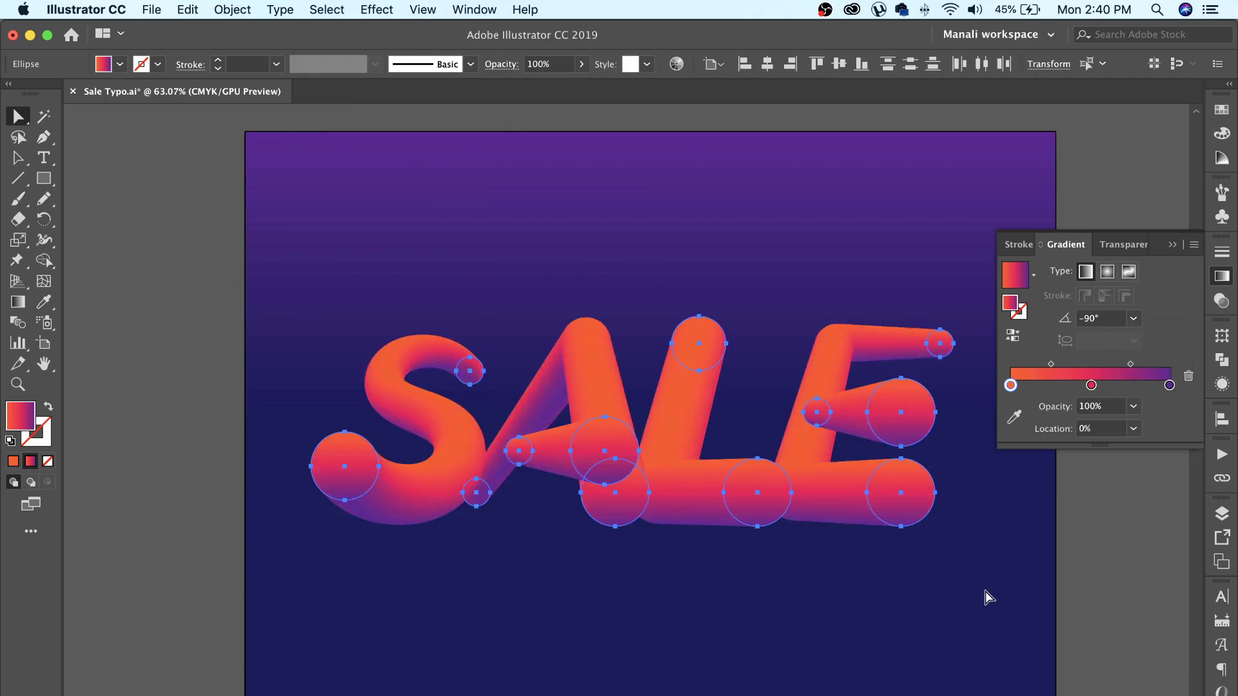
pyautogui.click(1133, 319)
pyautogui.click(1169, 555)
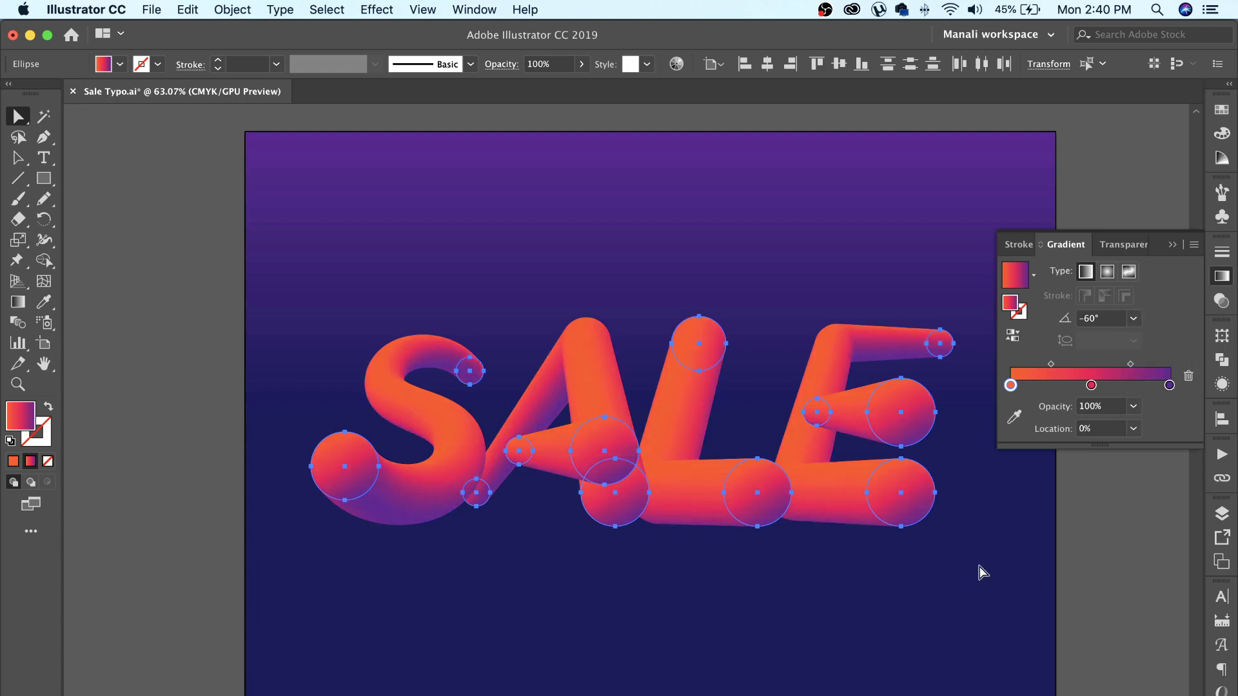
pyautogui.click(637, 539)
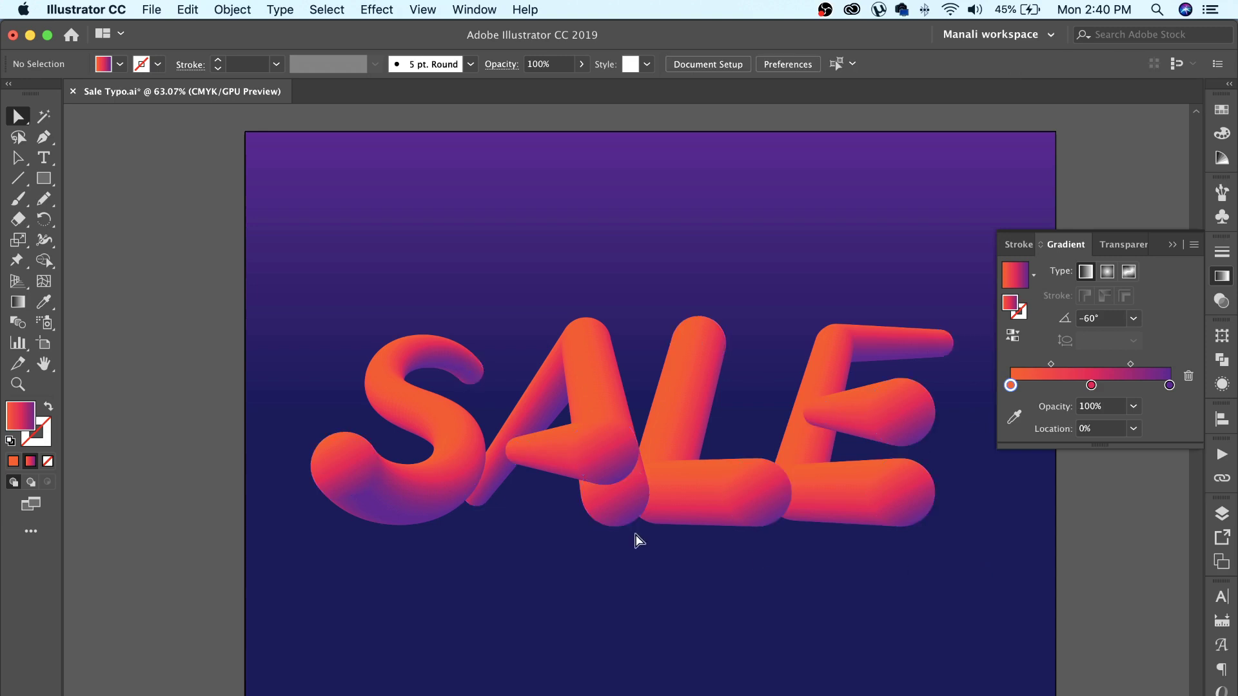
# Apply Object > Blend > Reverse Spine to the S blend.
pyautogui.click(476, 478)
pyautogui.click(229, 9)
pyautogui.moveTo(240, 425)
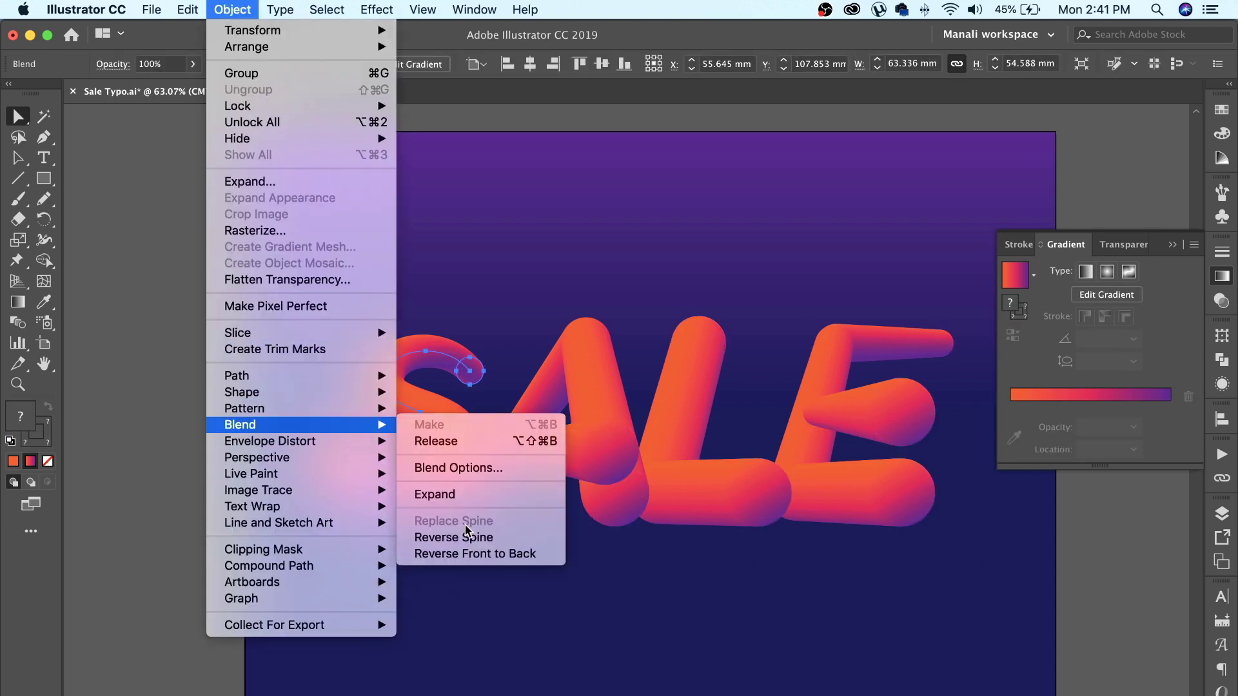
pyautogui.click(471, 537)
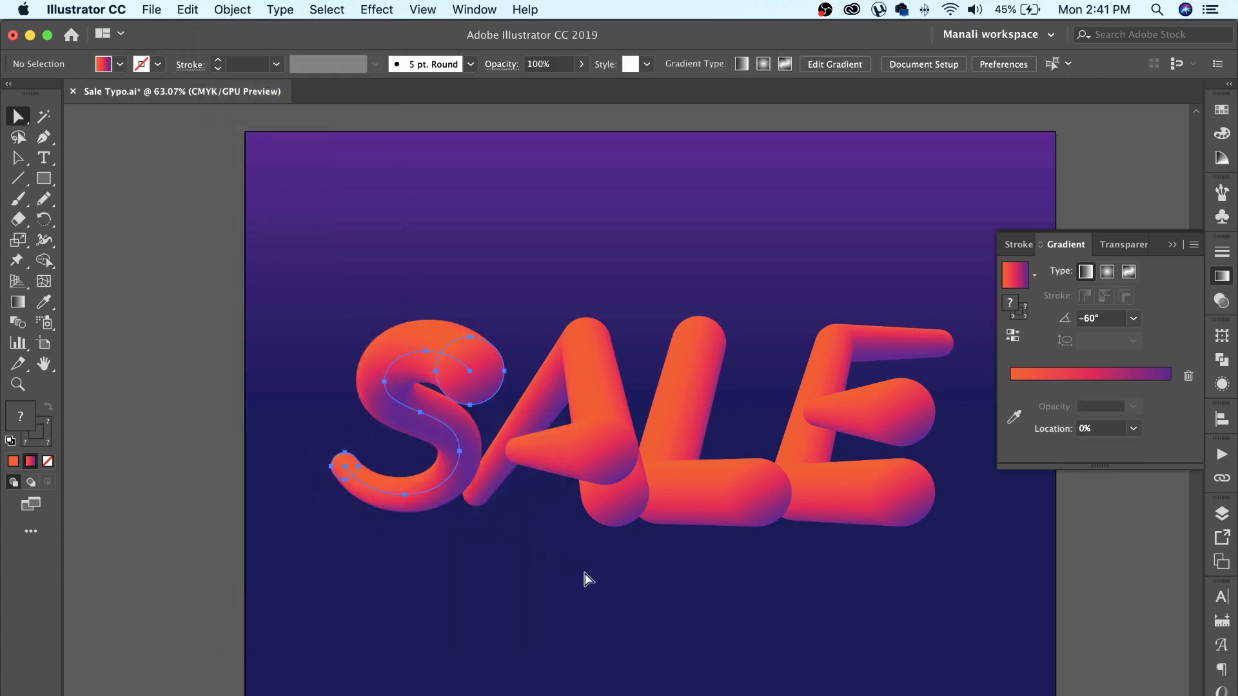
pyautogui.click(586, 576)
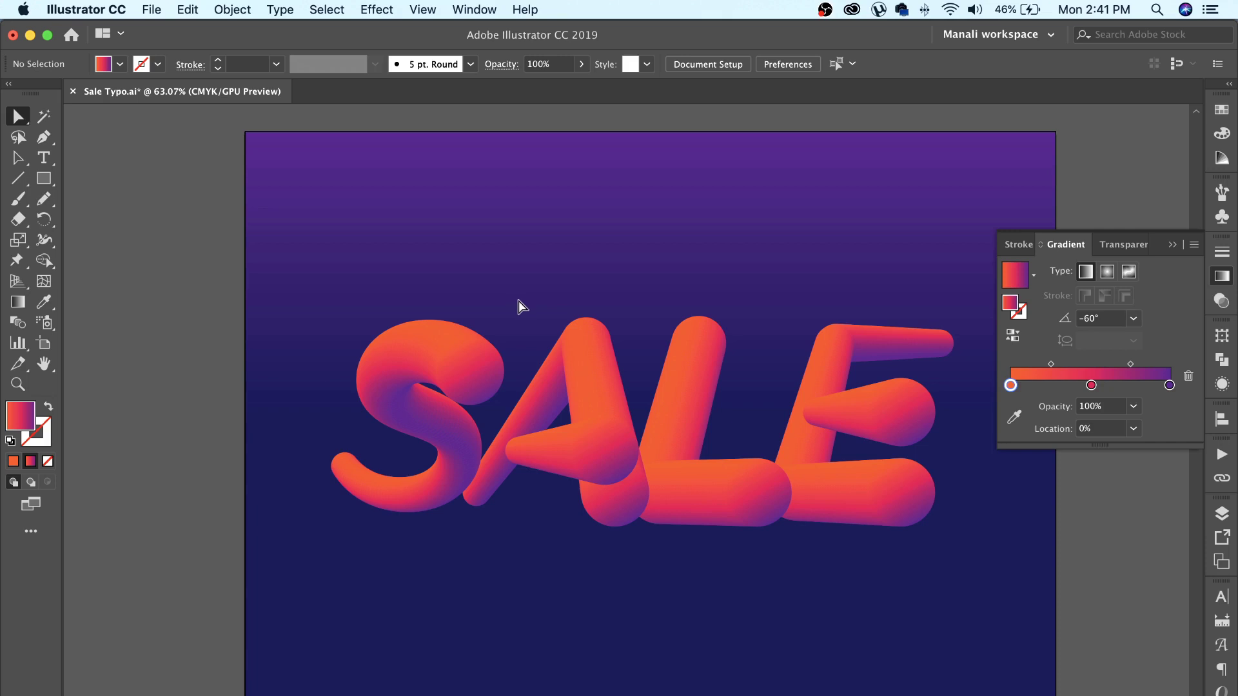
# Enter a width of 2 in Transform for the circle on the E's middle stroke.
pyautogui.click(807, 426)
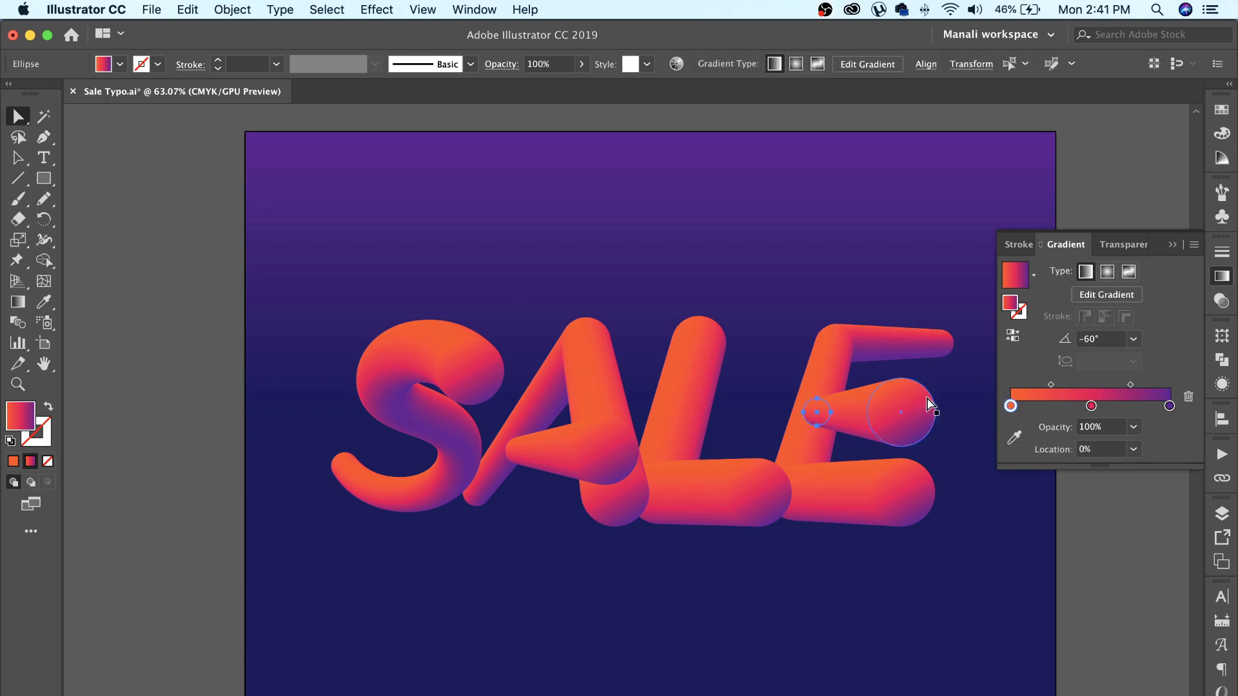
pyautogui.click(969, 64)
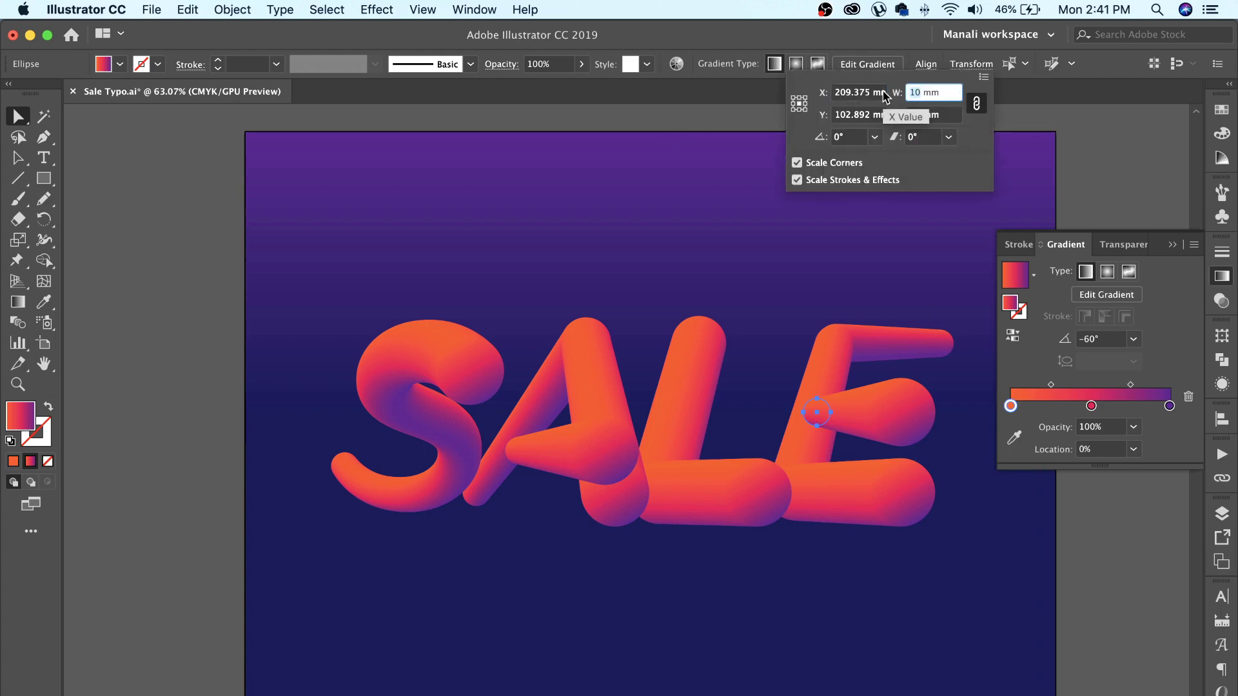
pyautogui.write('2')
pyautogui.press('Return')
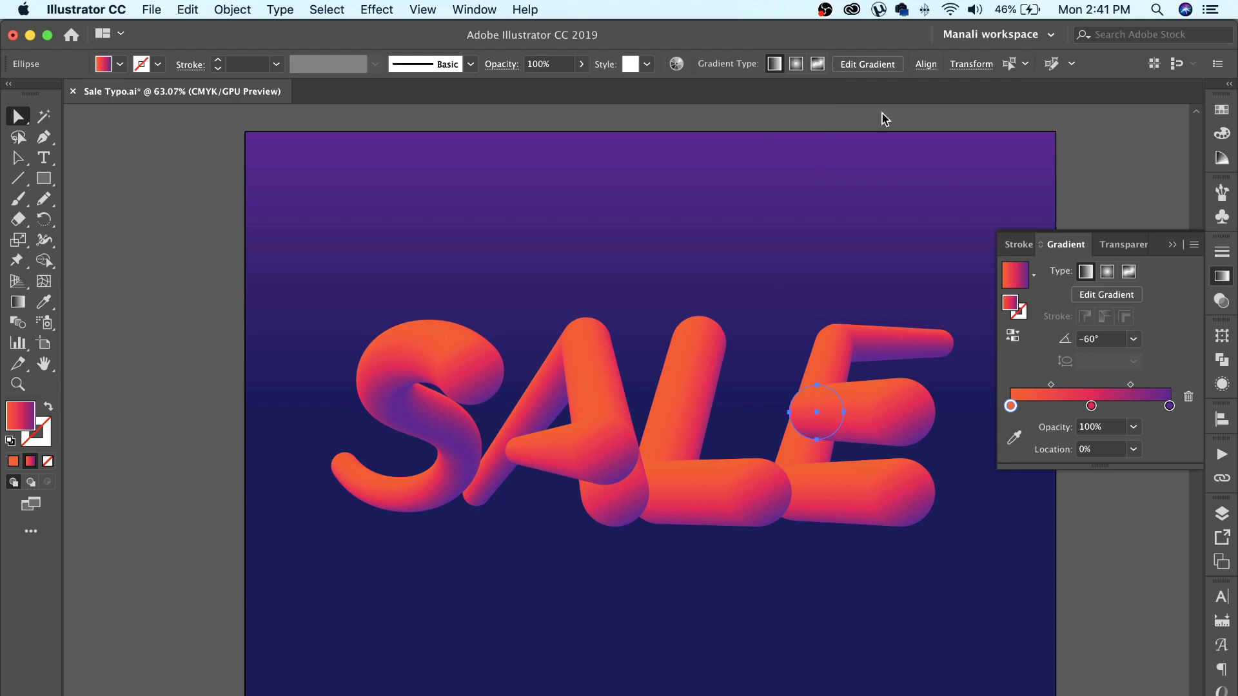
pyautogui.click(890, 235)
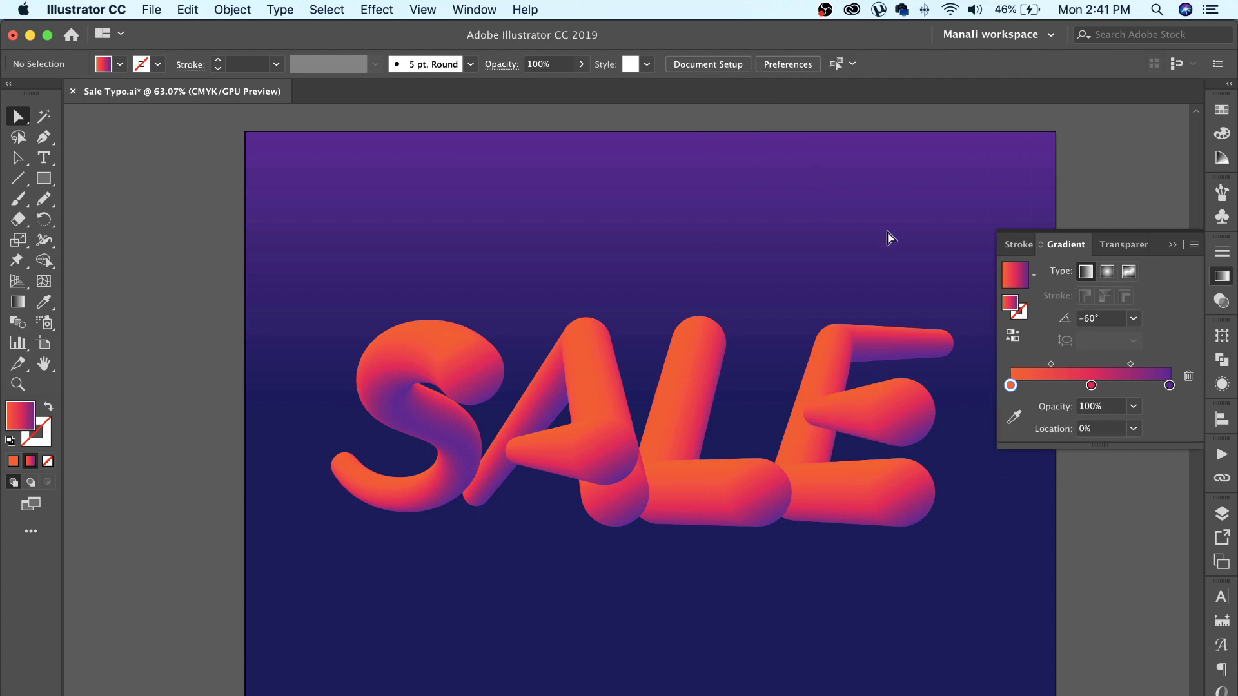
pyautogui.click(803, 421)
pyautogui.press('z')
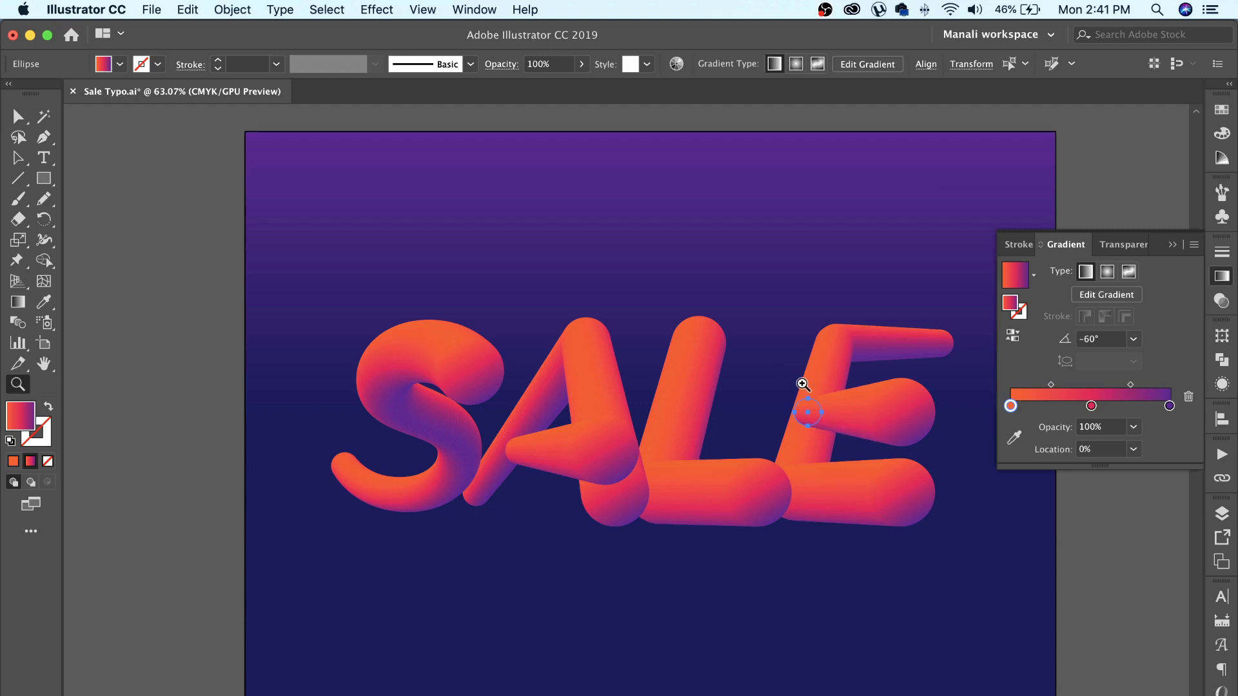
pyautogui.press('v')
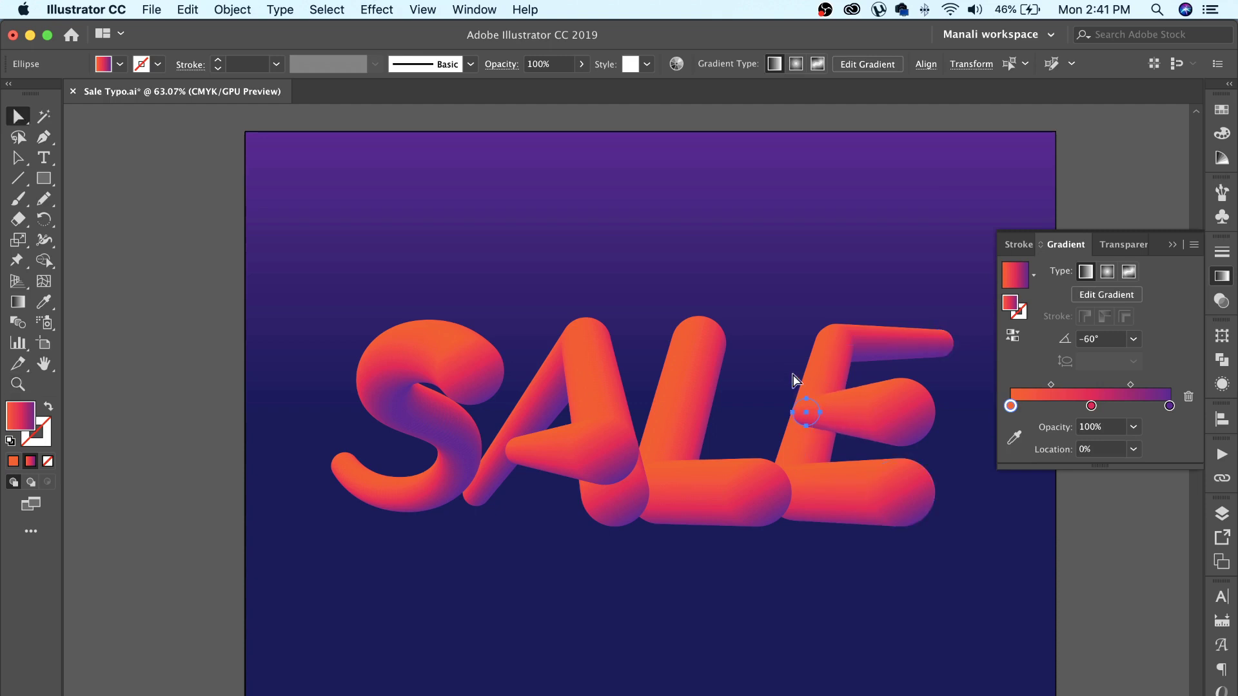
pyautogui.click(787, 359)
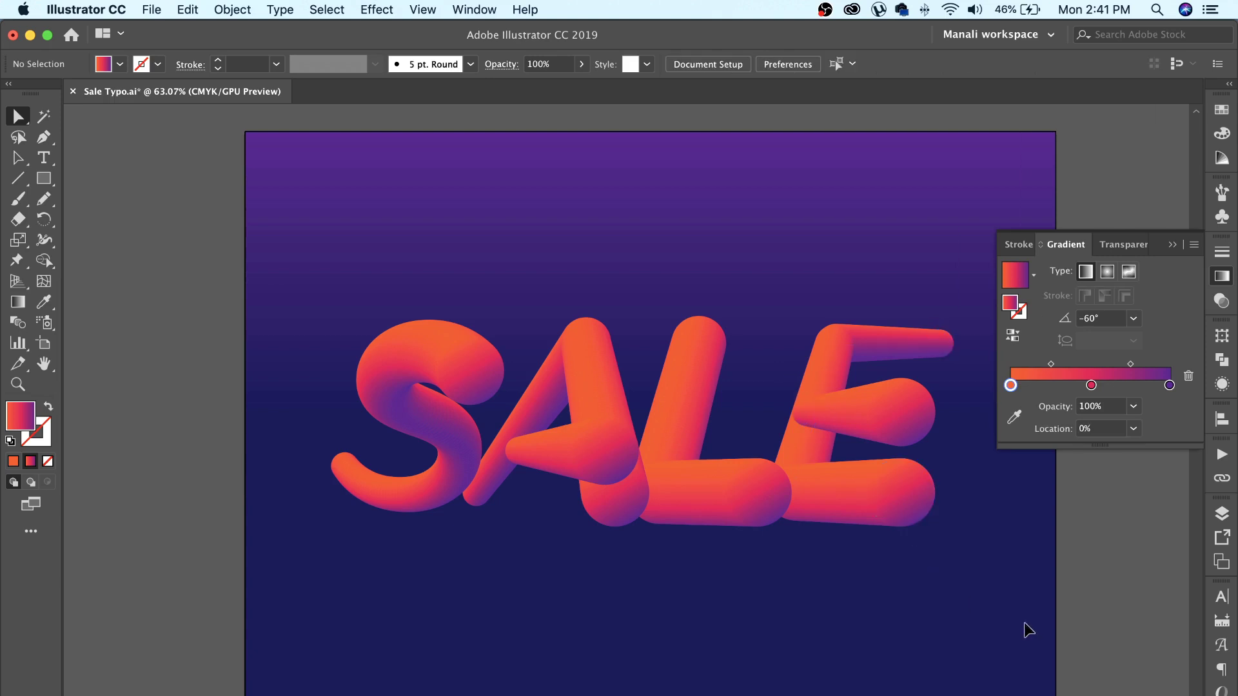
pyautogui.press('a')
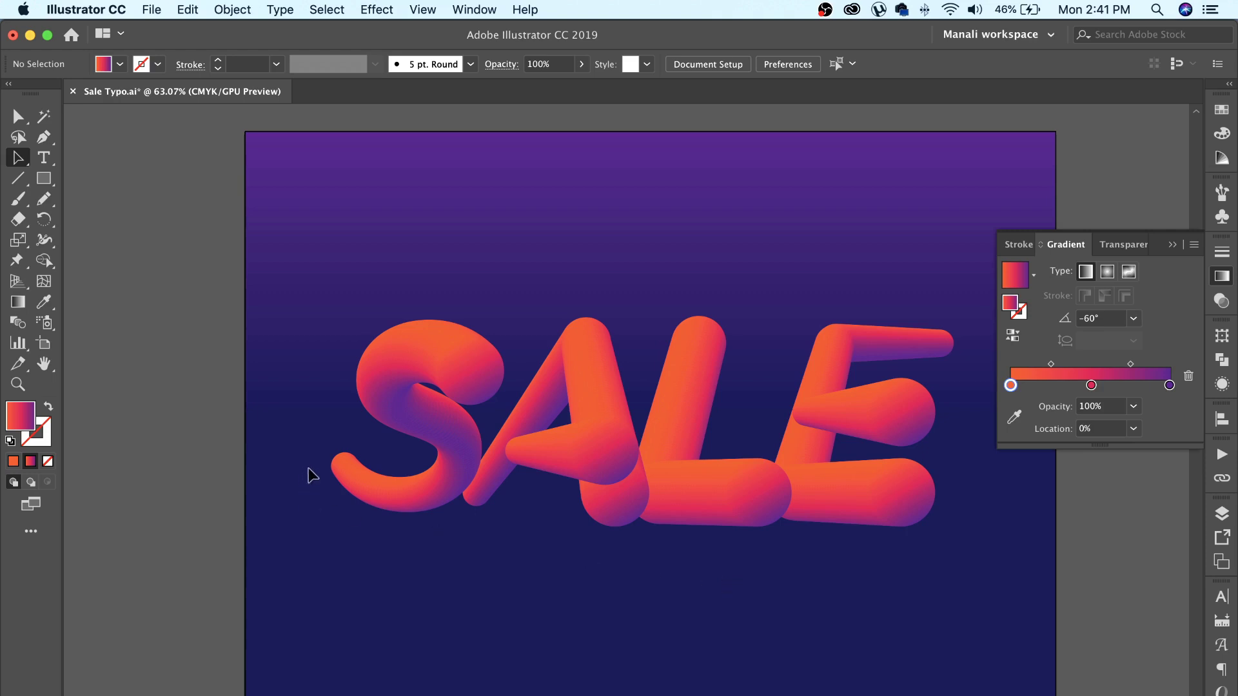
# Make a copy of the S's lower tail circle nudged up and to the left.
pyautogui.press('v')
pyautogui.click(339, 464)
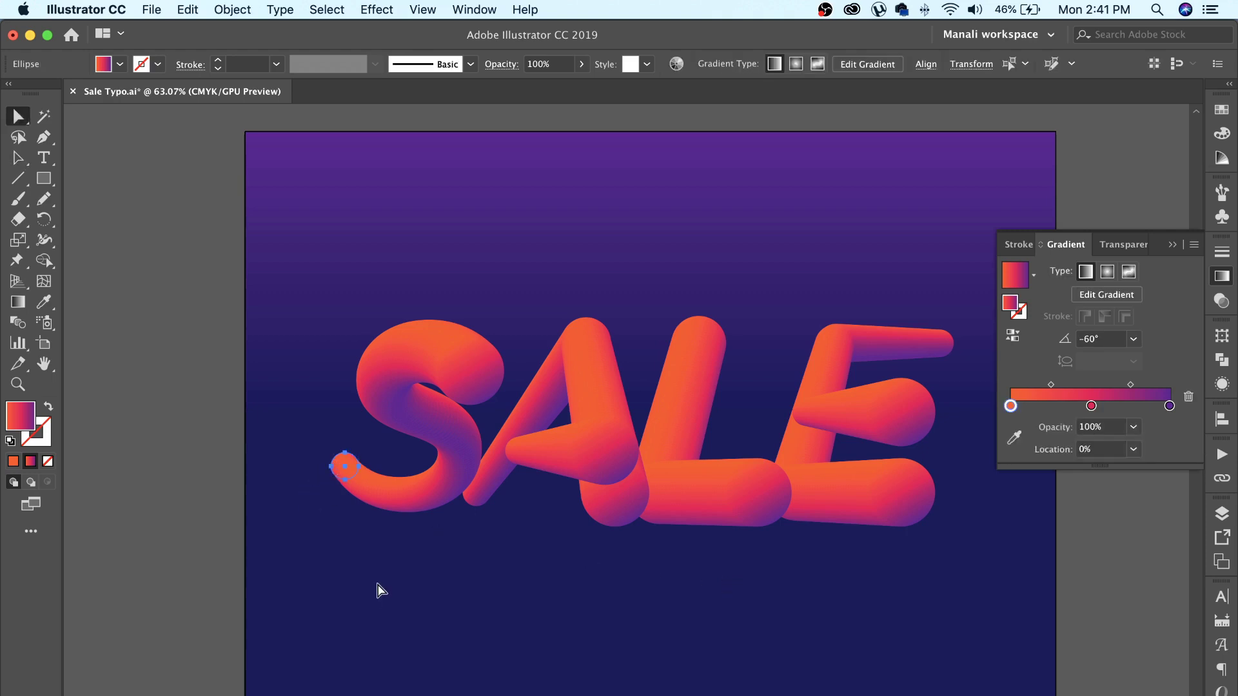
pyautogui.press('a')
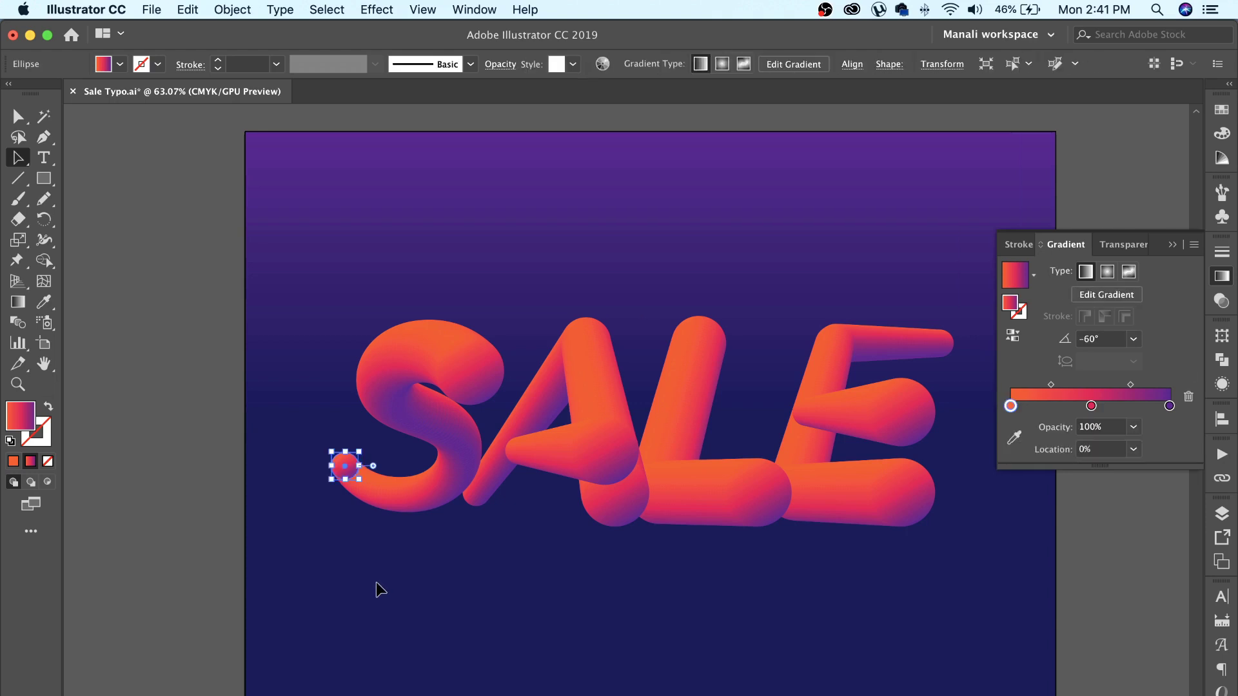
pyautogui.hotkey('shift', 'Left')
pyautogui.hotkey('shift', 'Left')
pyautogui.hotkey('shift', 'Up')
pyautogui.hotkey('shift', 'Up')
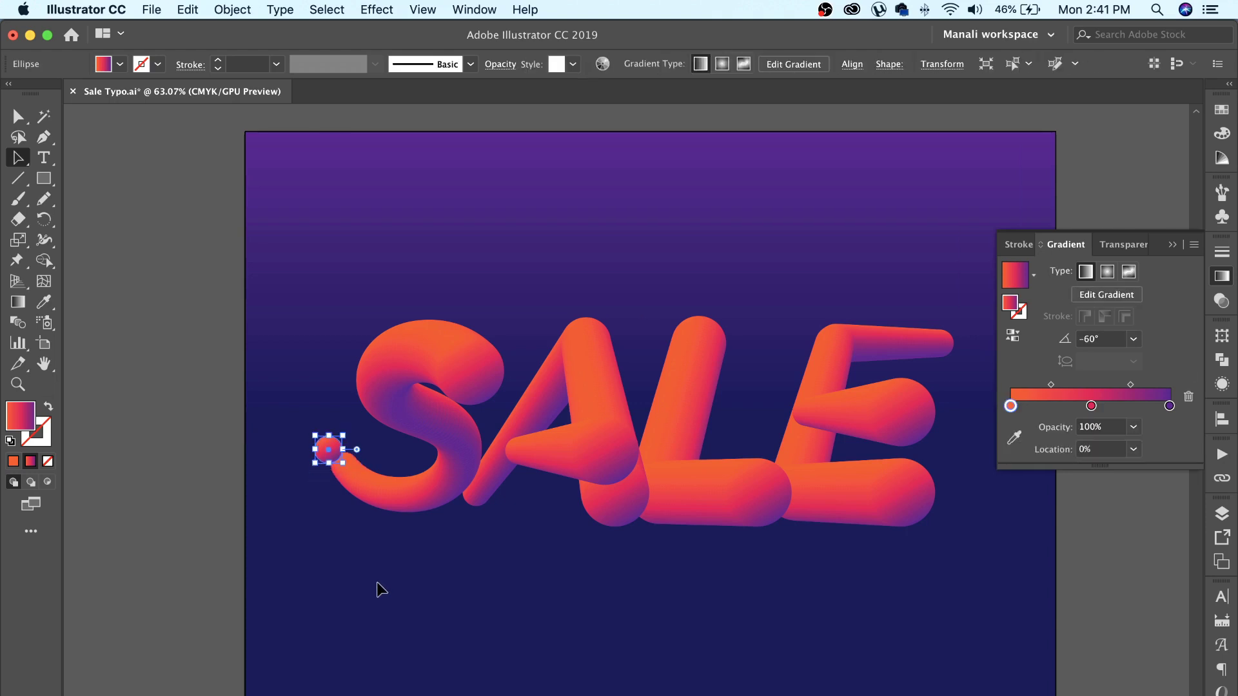
pyautogui.hotkey('shift', 'Up')
pyautogui.hotkey('shift', 'Left')
pyautogui.hotkey('shift', 'Up')
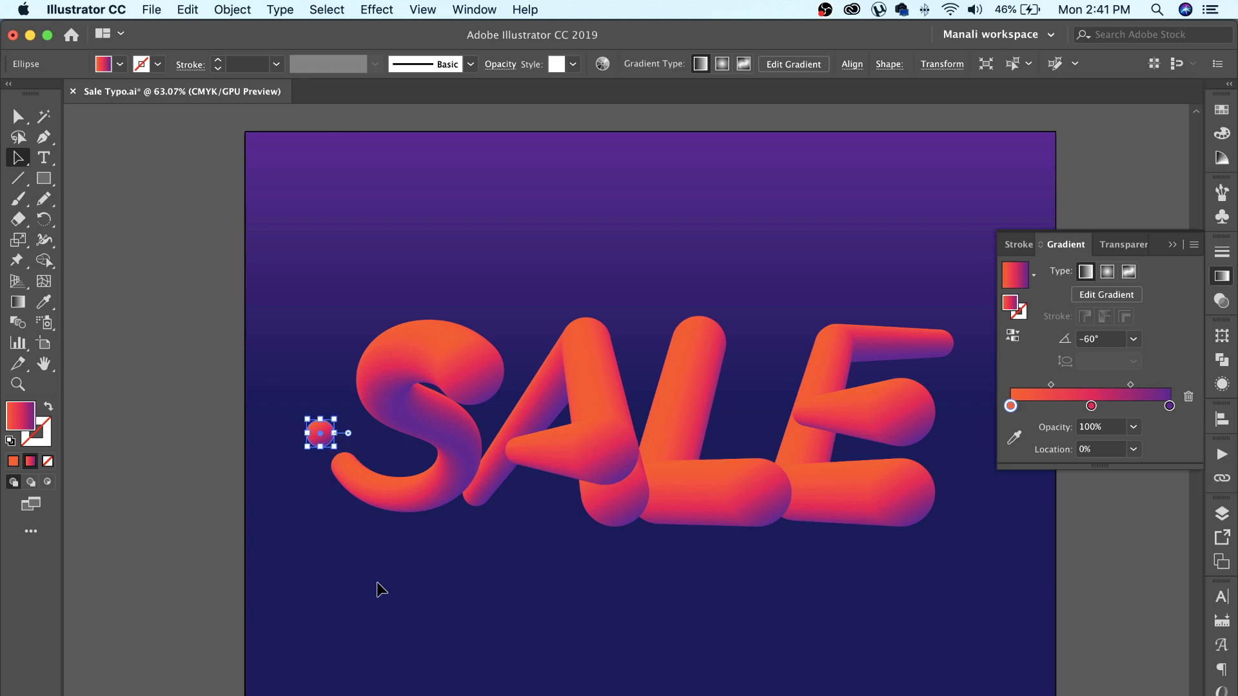
pyautogui.click(360, 541)
pyautogui.press('v')
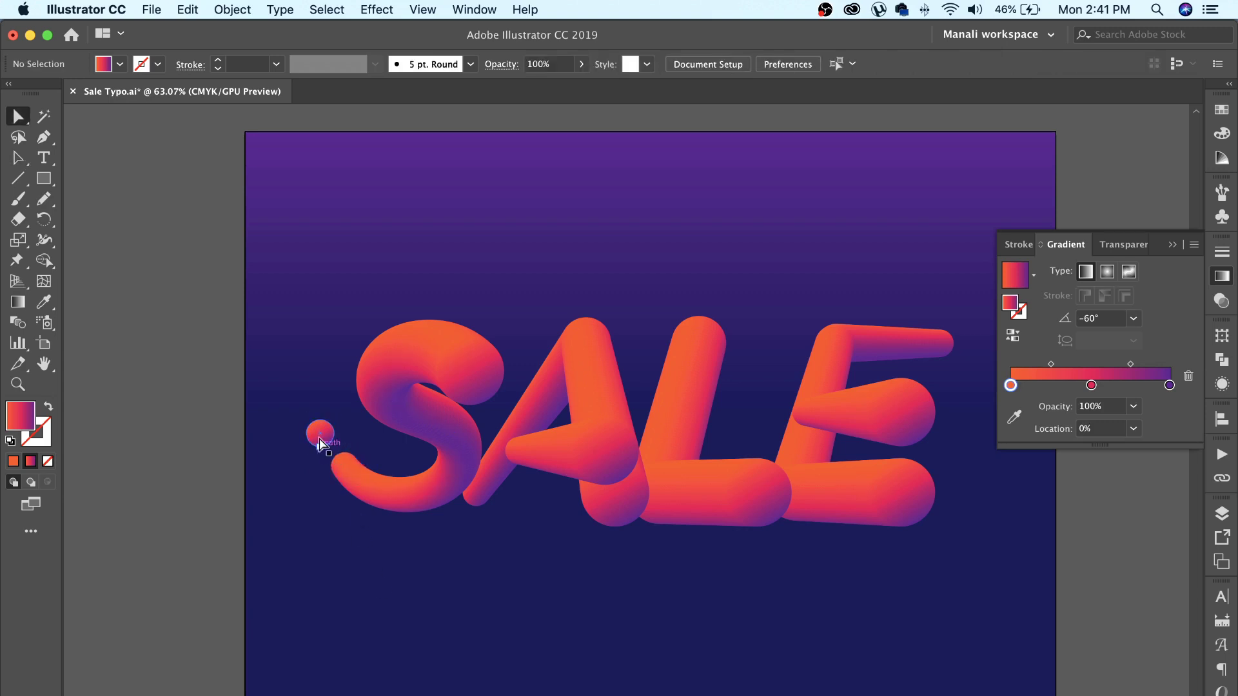
# Zoom in and pull the loose circle's bottom down into a droplet point.
pyautogui.press('z')
pyautogui.moveTo(310, 413)
pyautogui.mouseDown()
pyautogui.moveTo(406, 472)
pyautogui.moveTo(589, 541)
pyautogui.mouseUp()
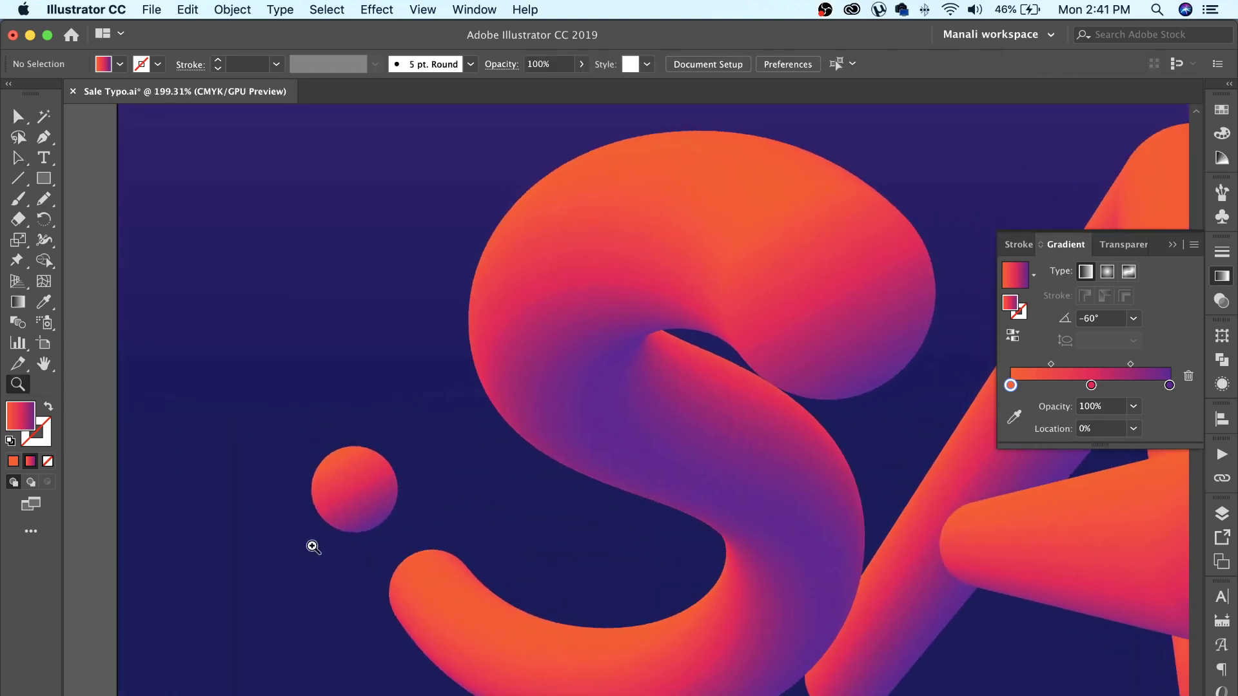
pyautogui.press('v')
pyautogui.click(359, 539)
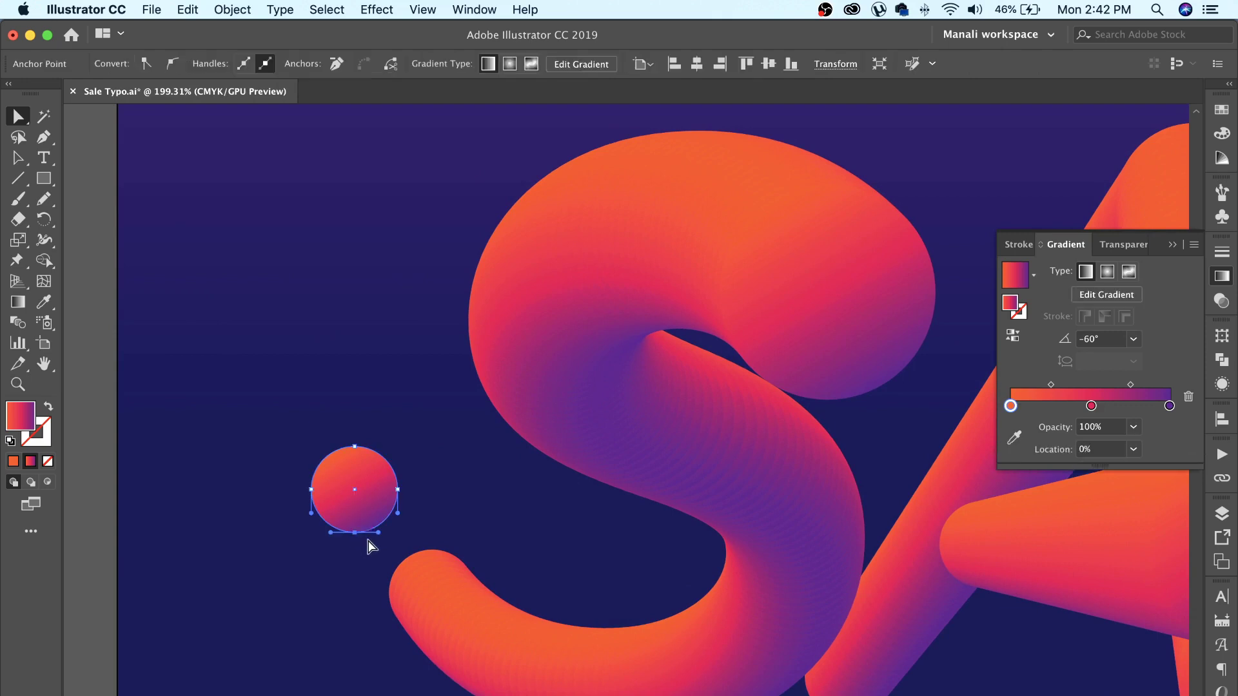
pyautogui.moveTo(370, 546); pyautogui.dragTo(371, 549)
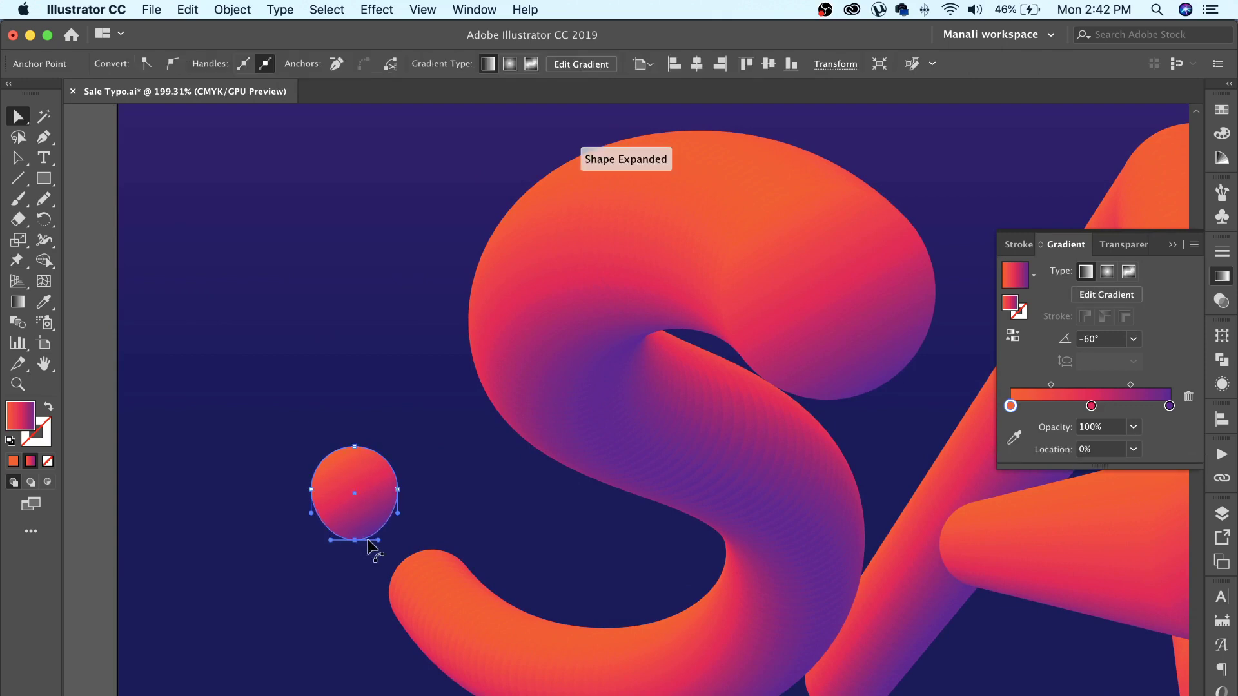
pyautogui.press('a')
pyautogui.click(406, 545)
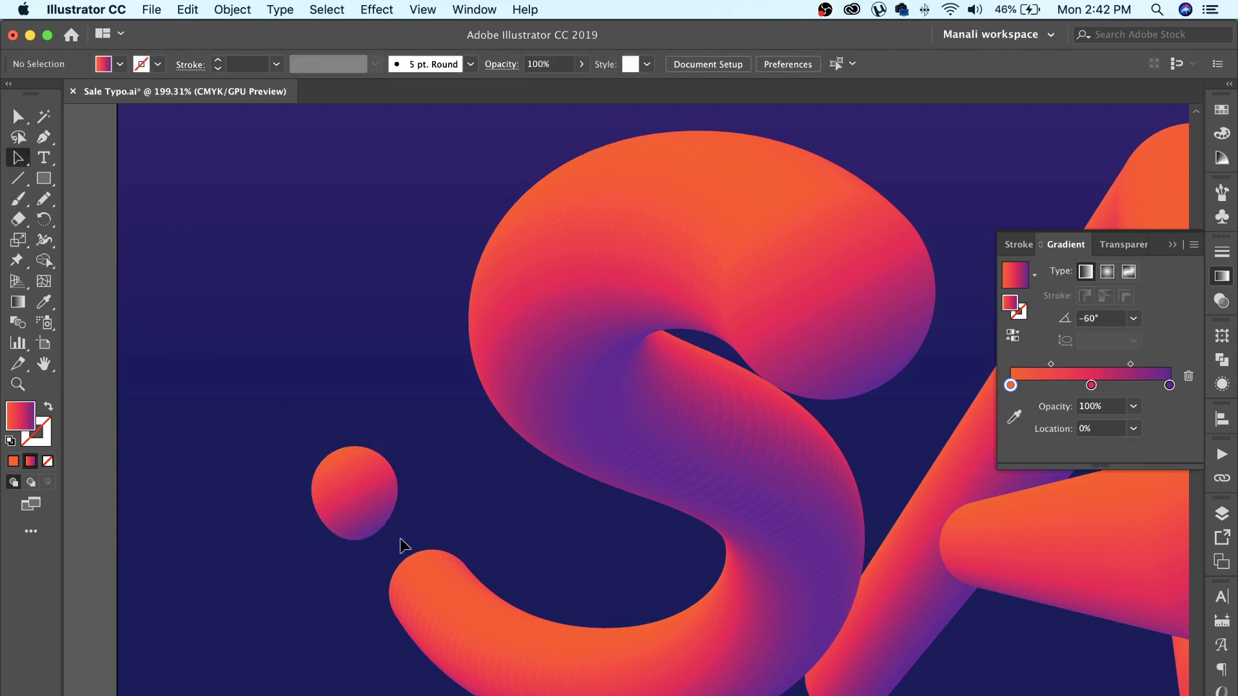
# Rotate the droplet so its point tilts, and nudge its bottom anchor down-right.
pyautogui.click(372, 506)
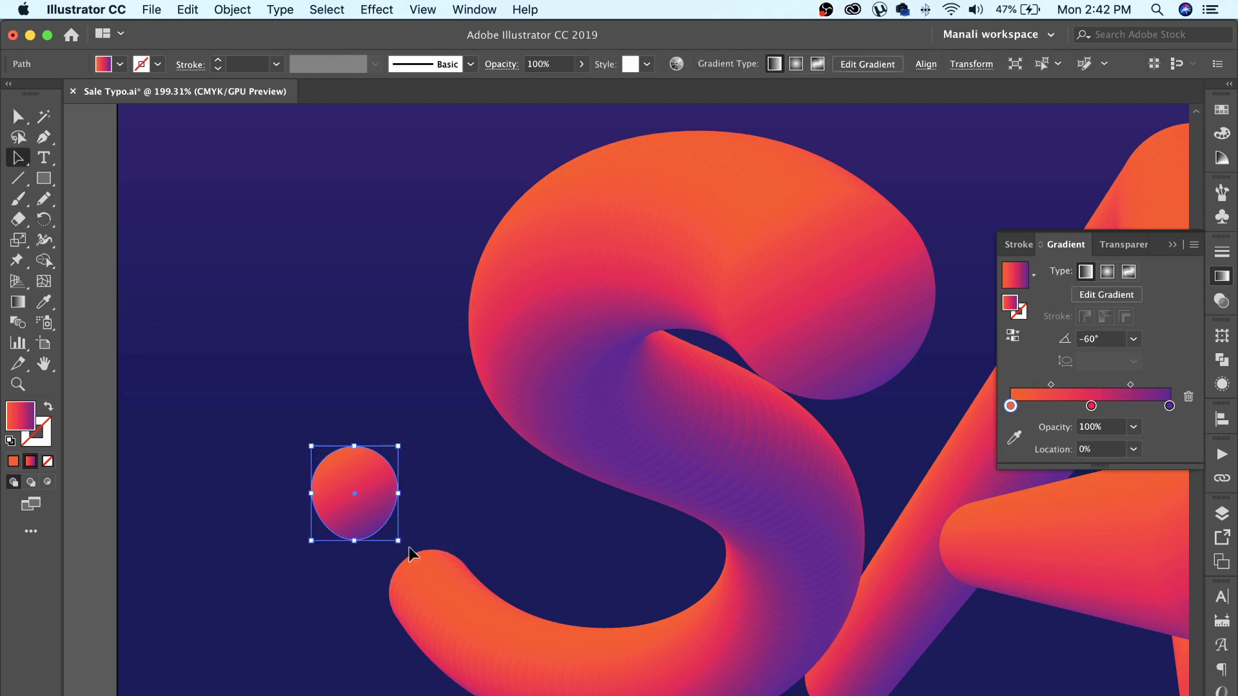
pyautogui.moveTo(409, 547); pyautogui.dragTo(418, 520)
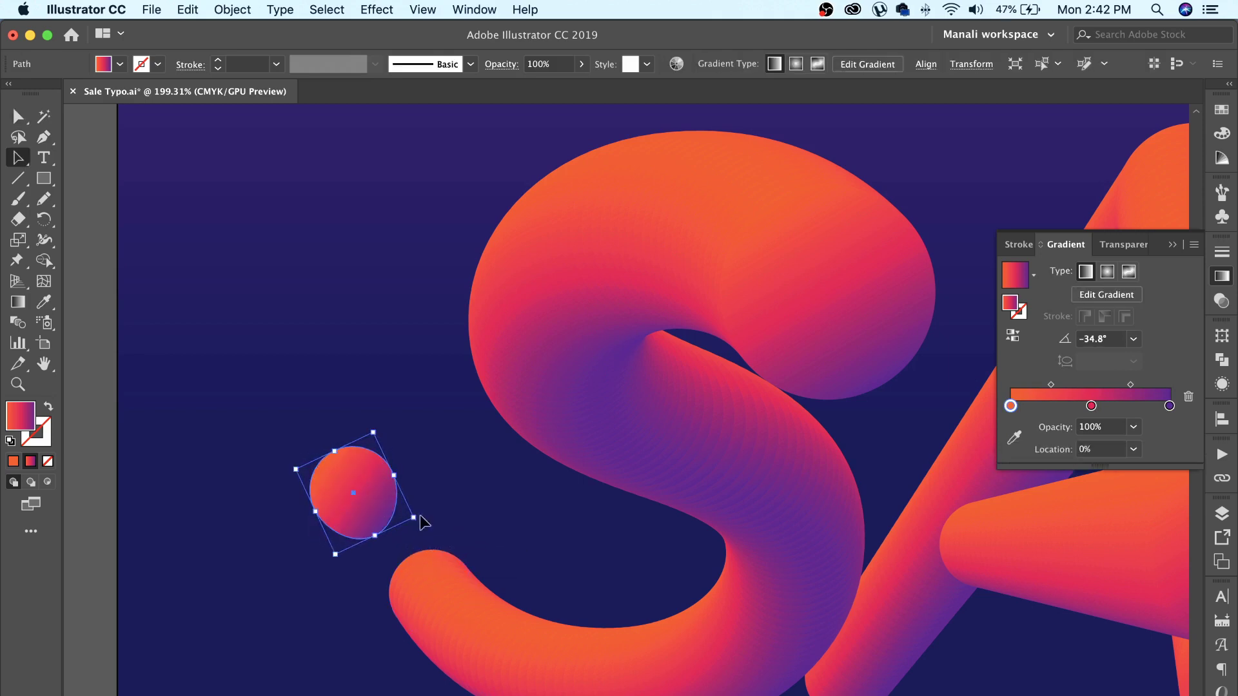
pyautogui.press('a')
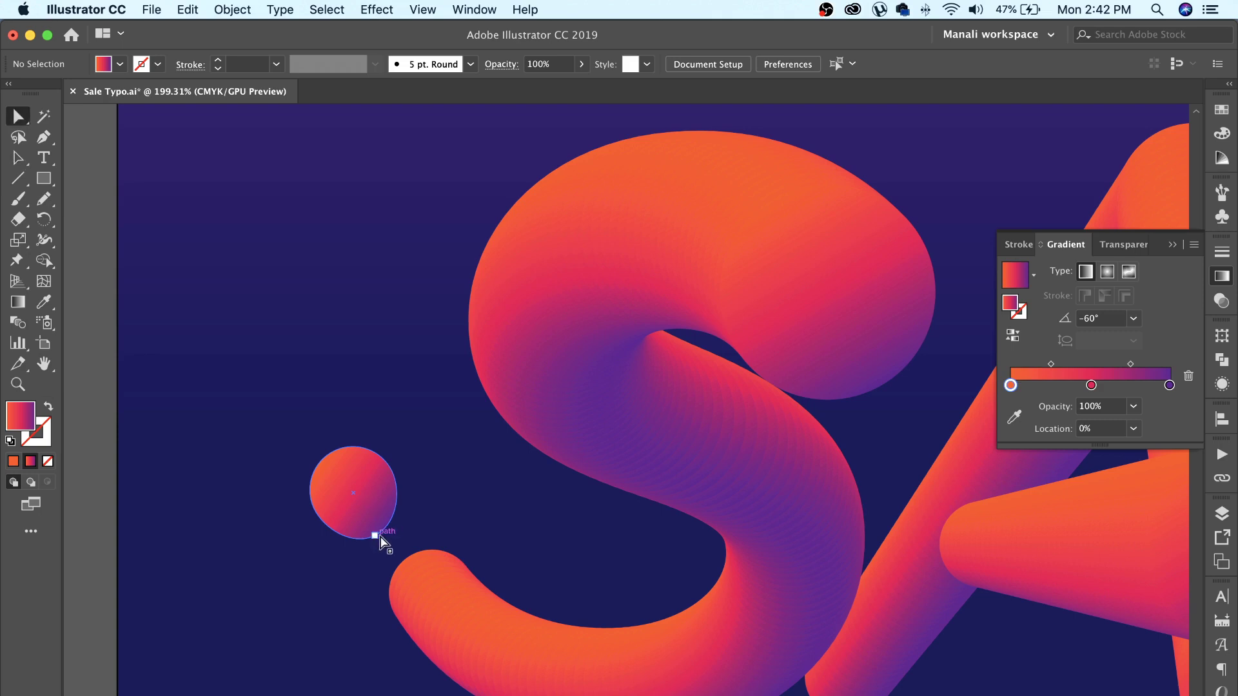
pyautogui.click(375, 535)
pyautogui.moveTo(376, 536); pyautogui.dragTo(379, 540)
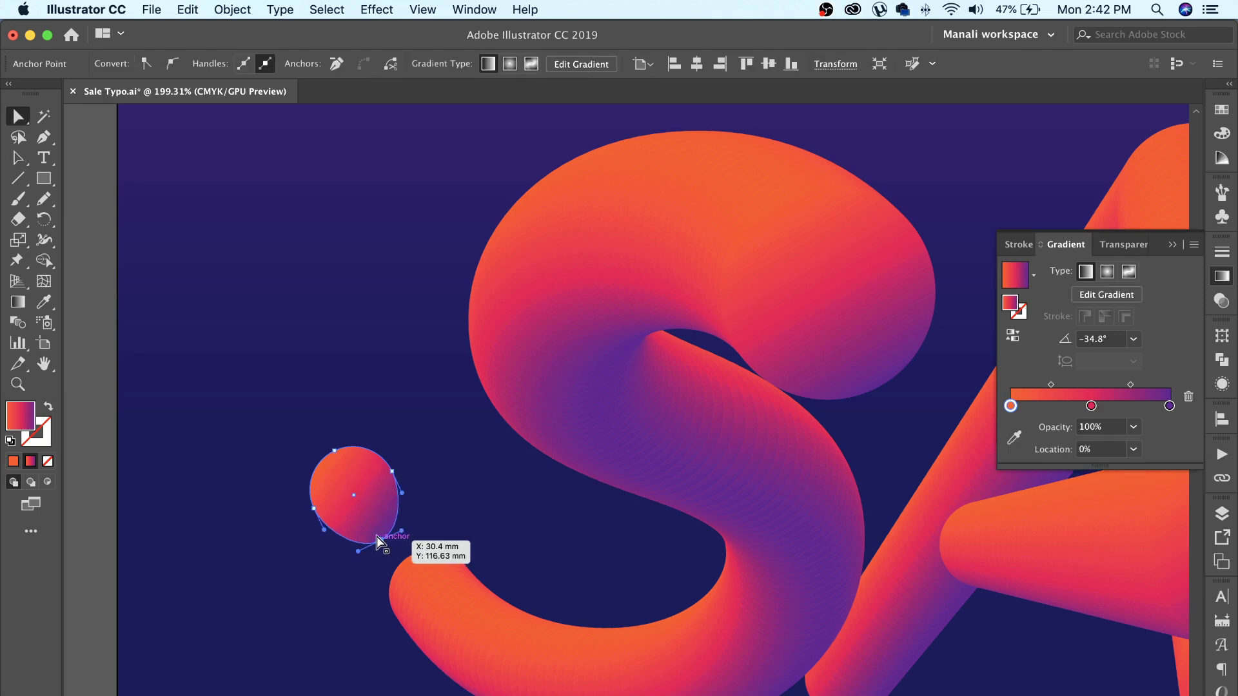
pyautogui.click(375, 524)
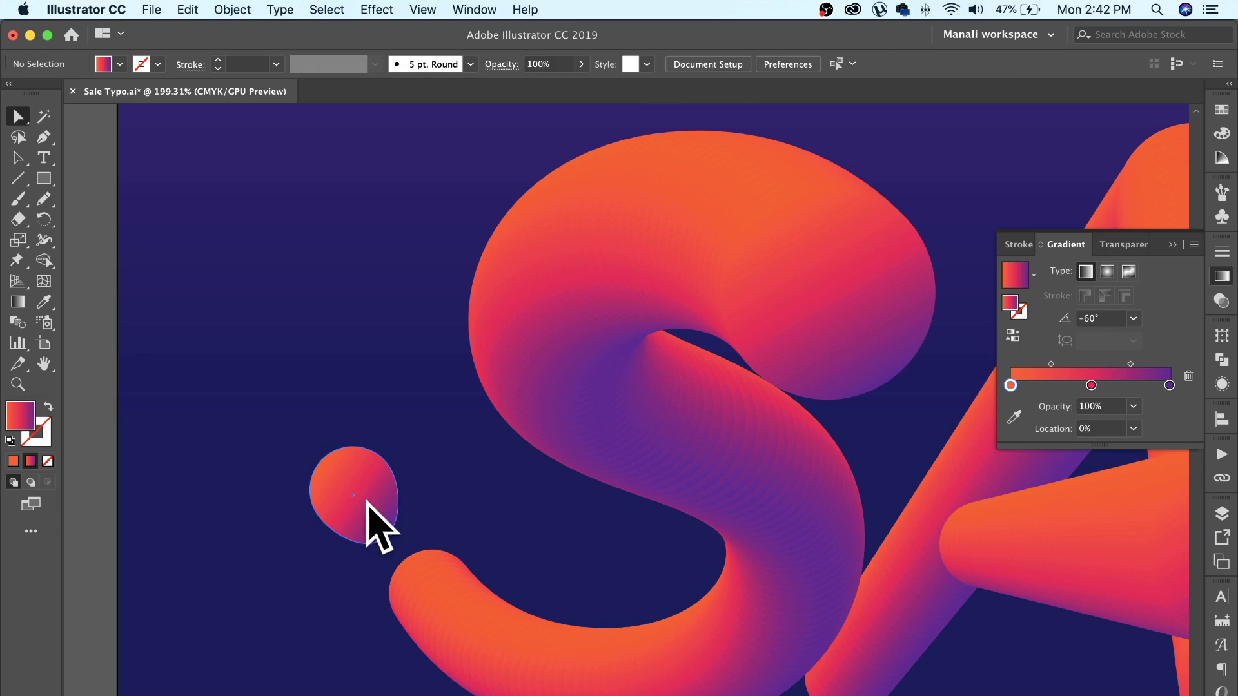
# Give the droplet a wide radial gradient with its bright centre moved toward the top.
pyautogui.click(1107, 273)
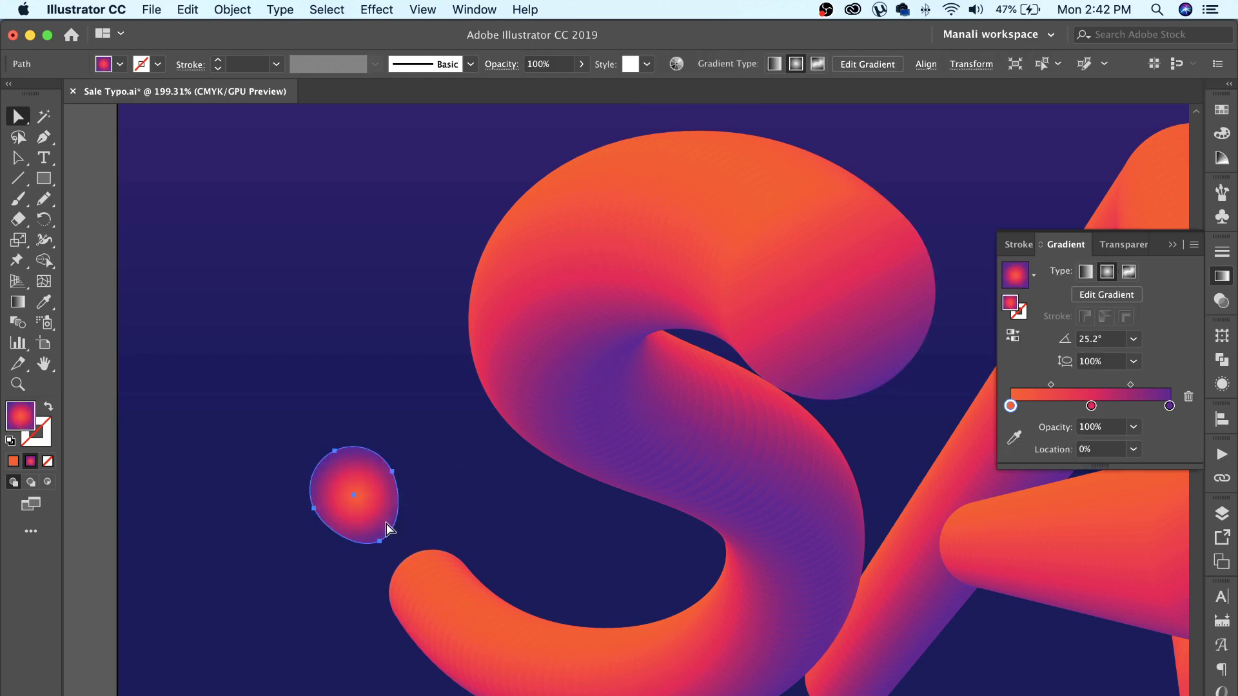
pyautogui.press('g')
pyautogui.moveTo(399, 476); pyautogui.dragTo(420, 467)
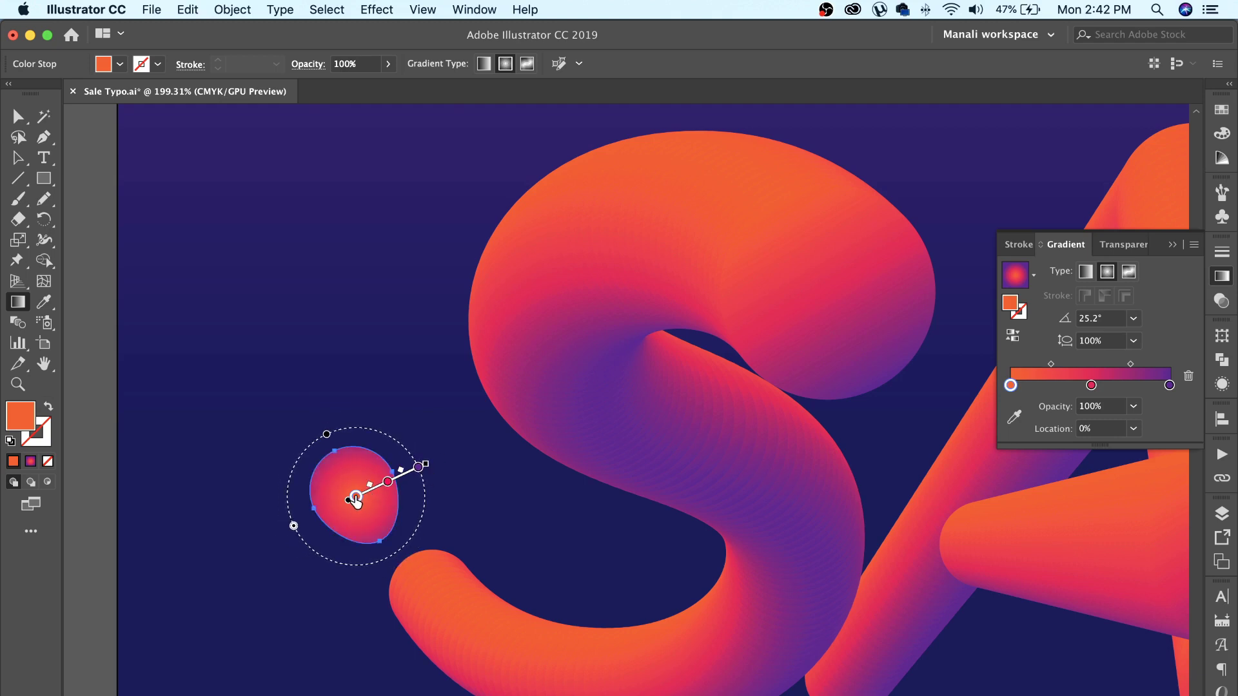
pyautogui.press('Delete')
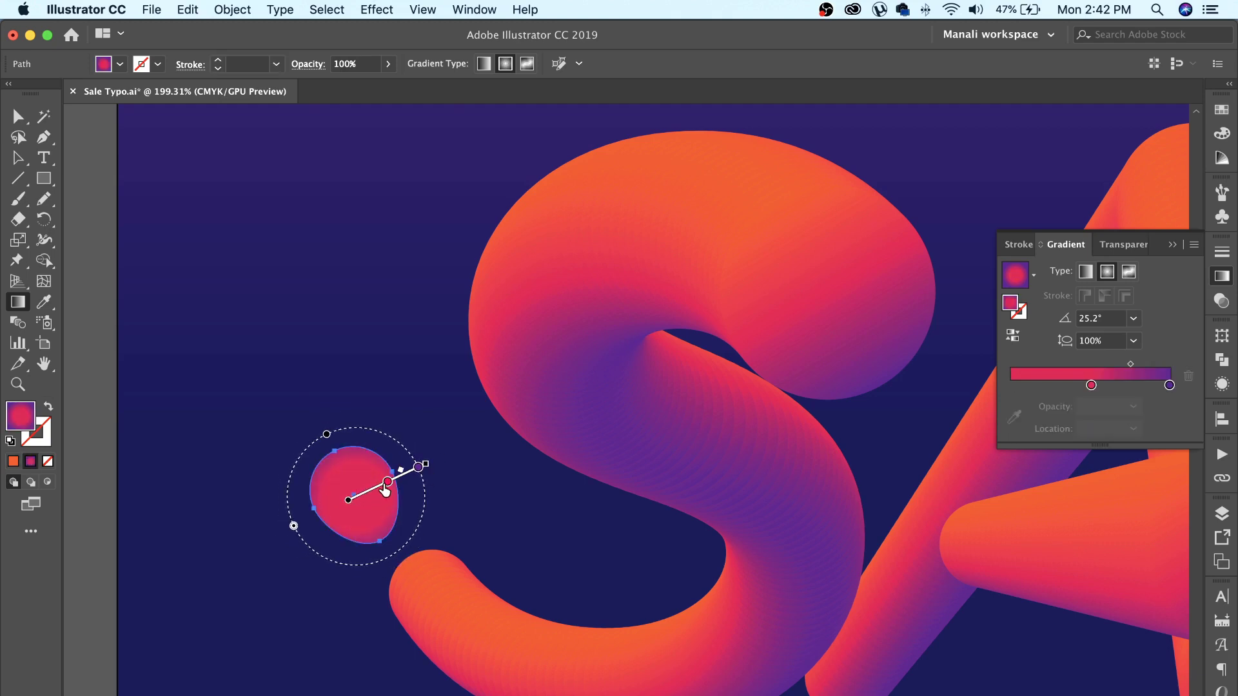
pyautogui.press('super+z')
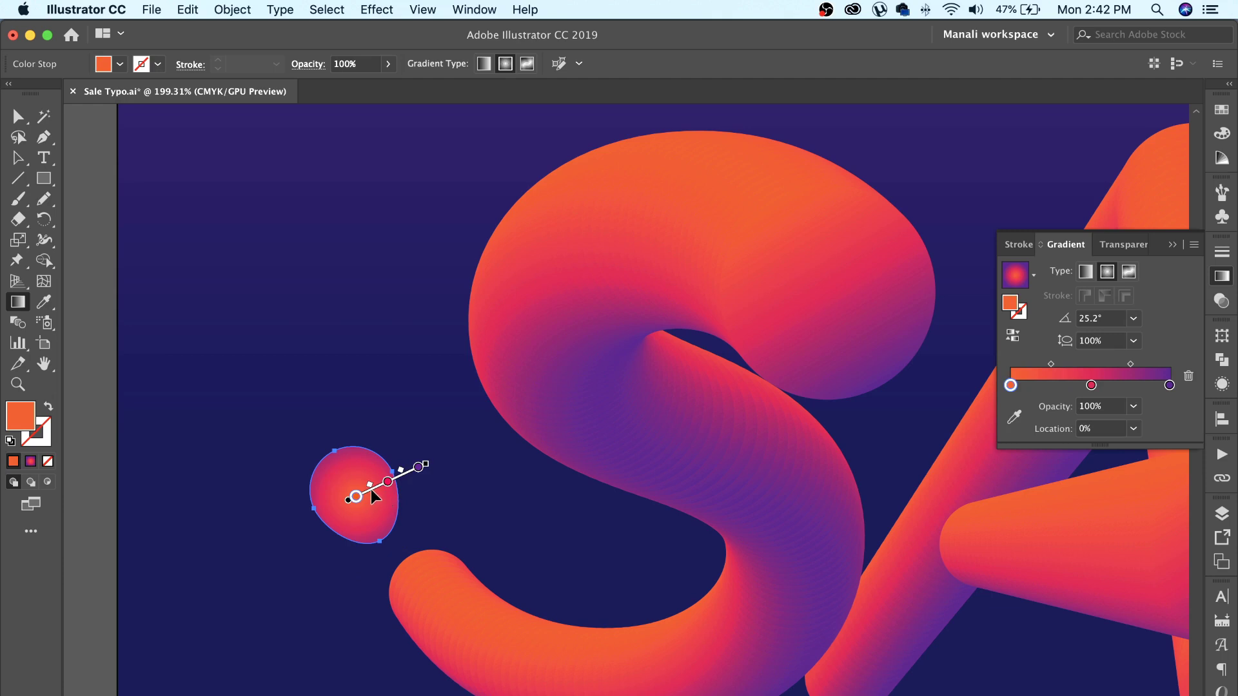
pyautogui.moveTo(371, 488); pyautogui.dragTo(375, 471)
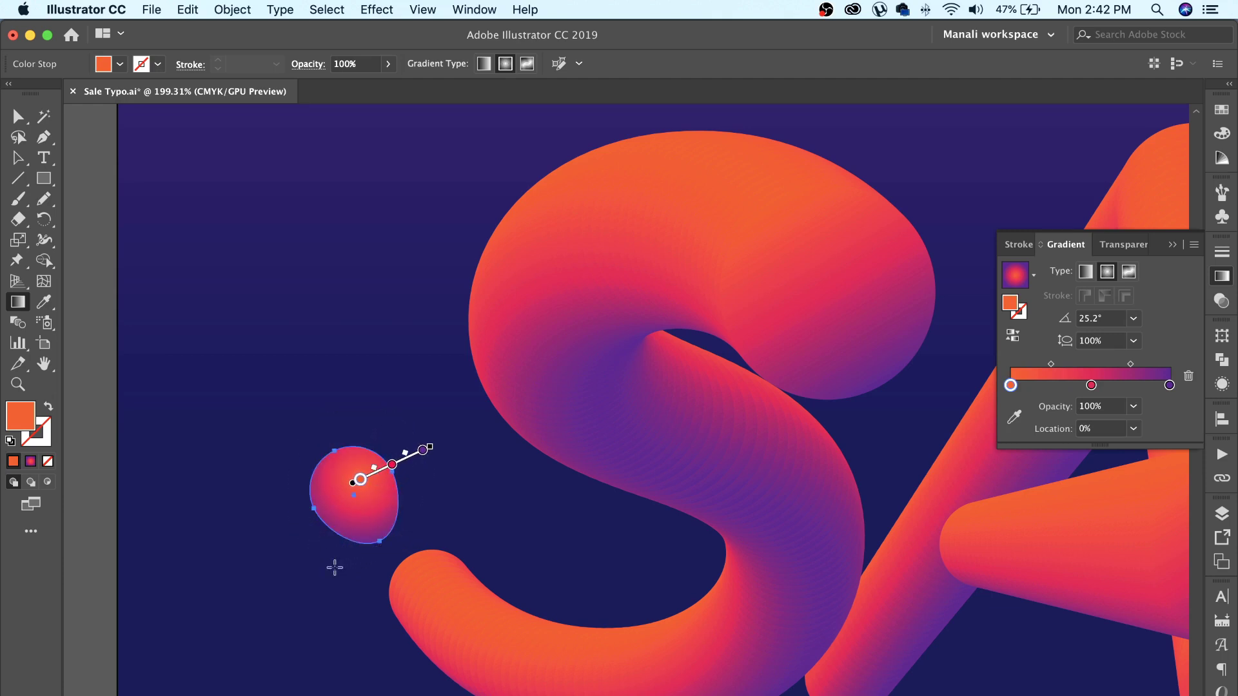
pyautogui.press('super+shift+a')
pyautogui.press('z')
pyautogui.moveTo(663, 552); pyautogui.dragTo(454, 562)
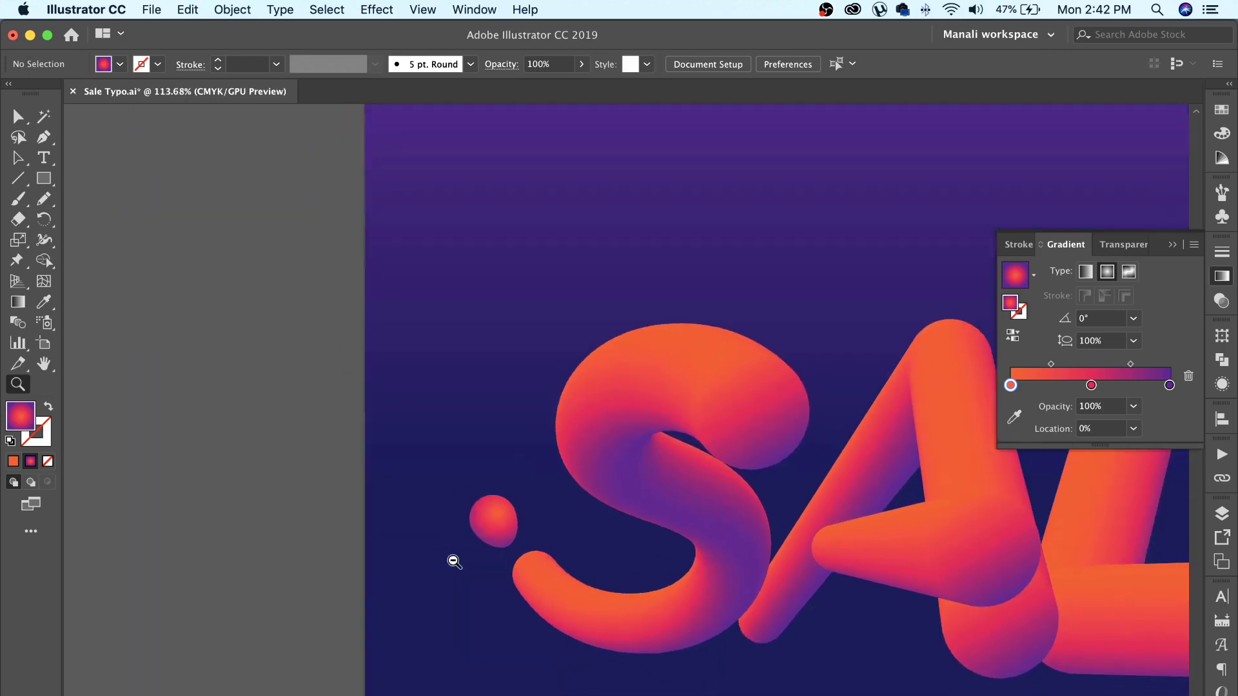
pyautogui.scroll(-2, 610, 555)
pyautogui.scroll(-3, 671, 519)
pyautogui.scroll(-2, 481, 484)
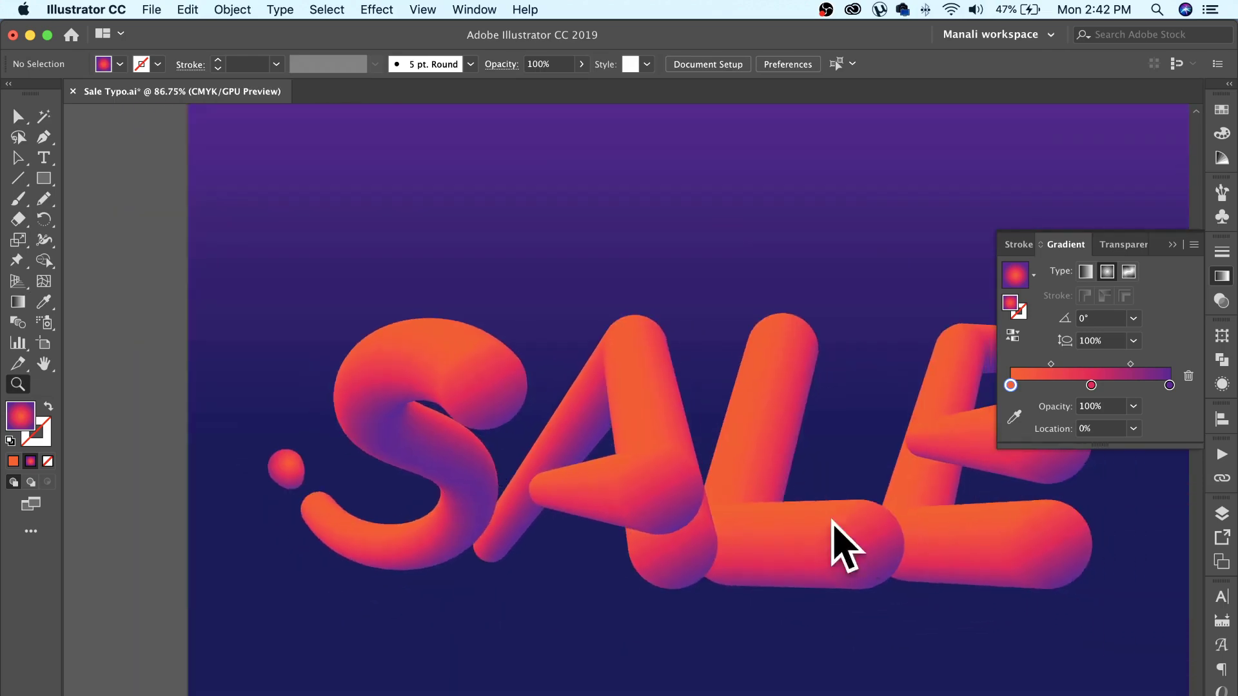
pyautogui.scroll(-2, 760, 516)
pyautogui.scroll(-1, 890, 544)
pyautogui.scroll(-2, 747, 553)
pyautogui.press('v')
pyautogui.click(823, 560)
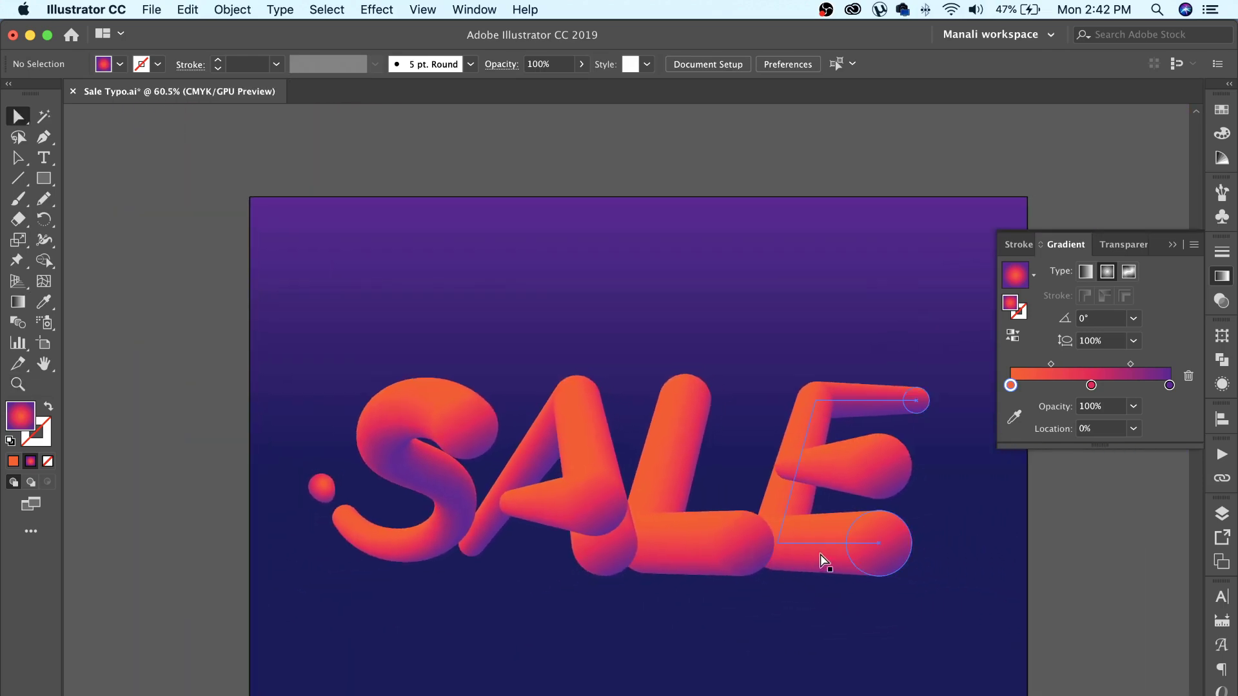
pyautogui.press('super+Tab')
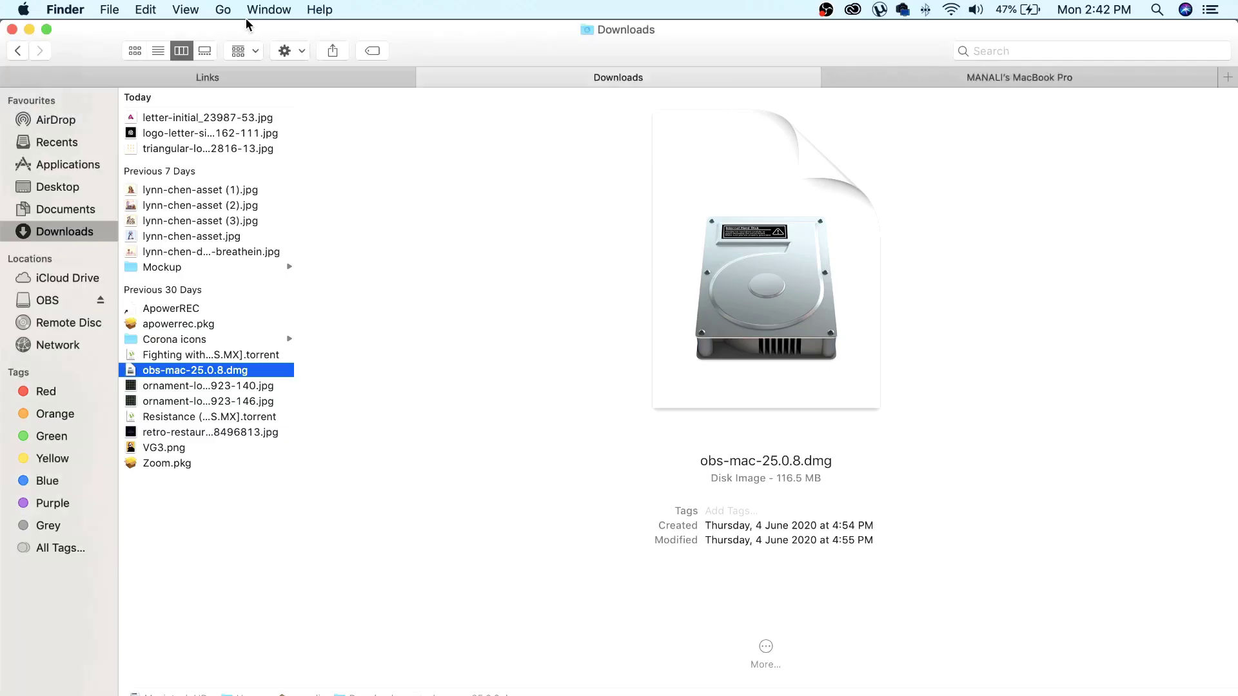
pyautogui.press('super+Tab')
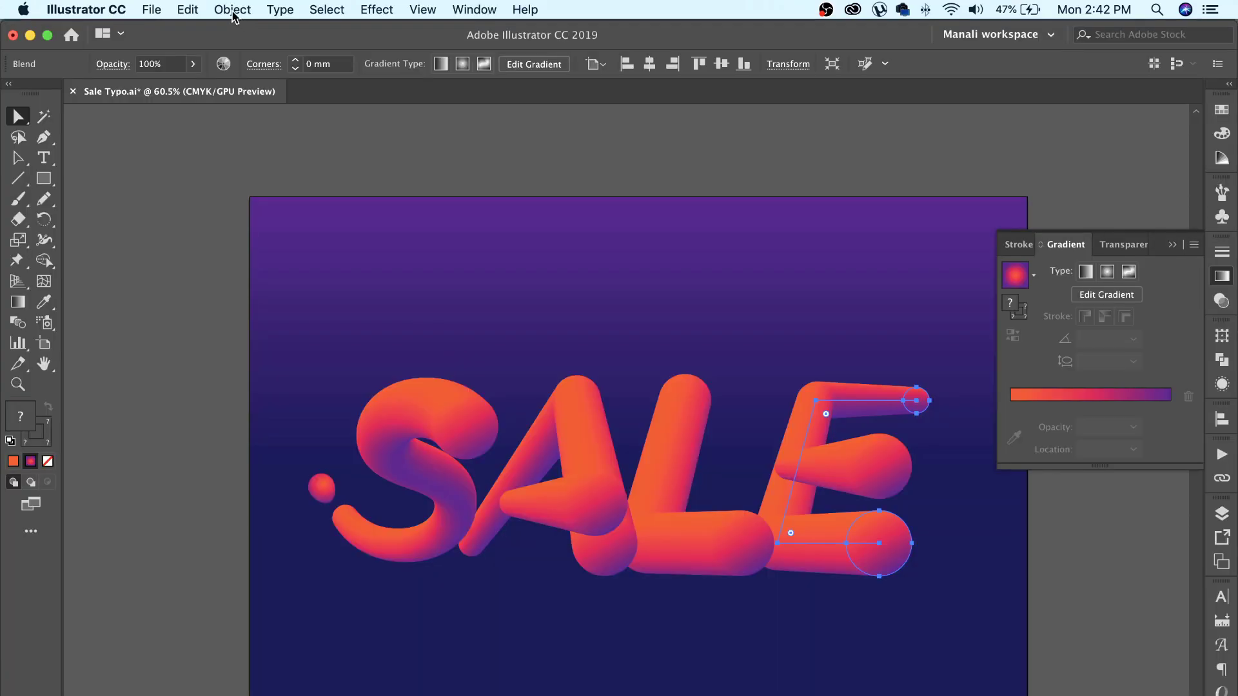
pyautogui.click(233, 10)
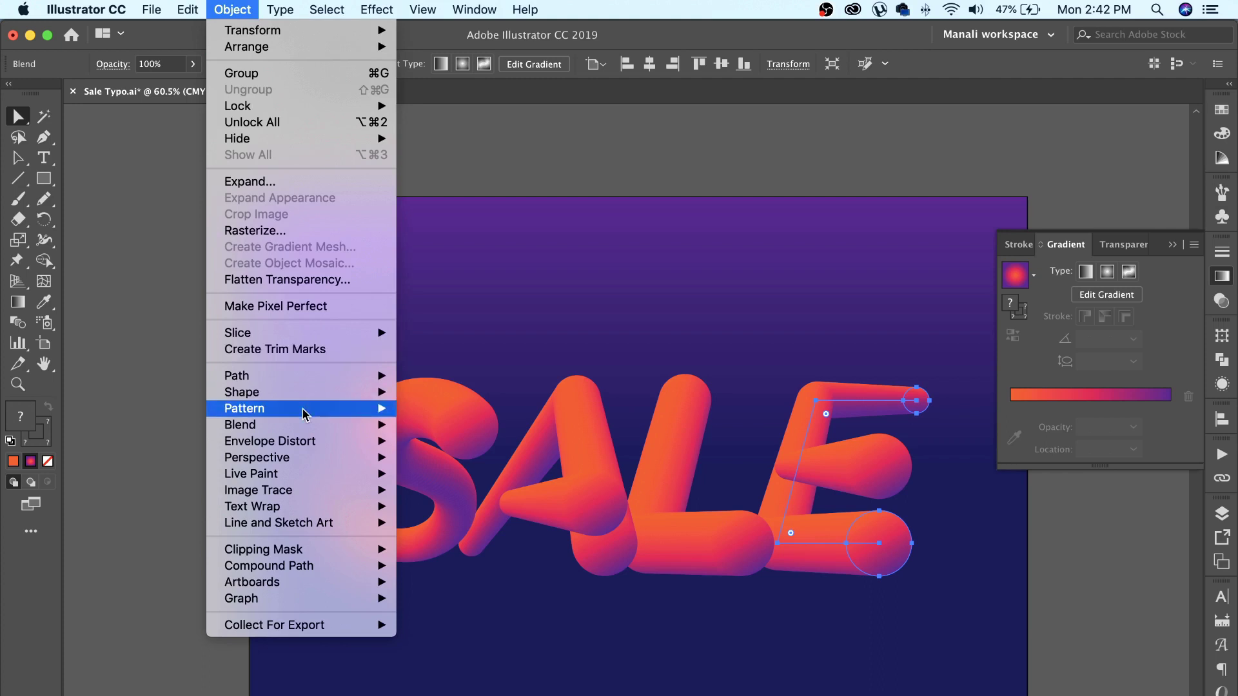
pyautogui.moveTo(290, 425)
pyautogui.click(496, 537)
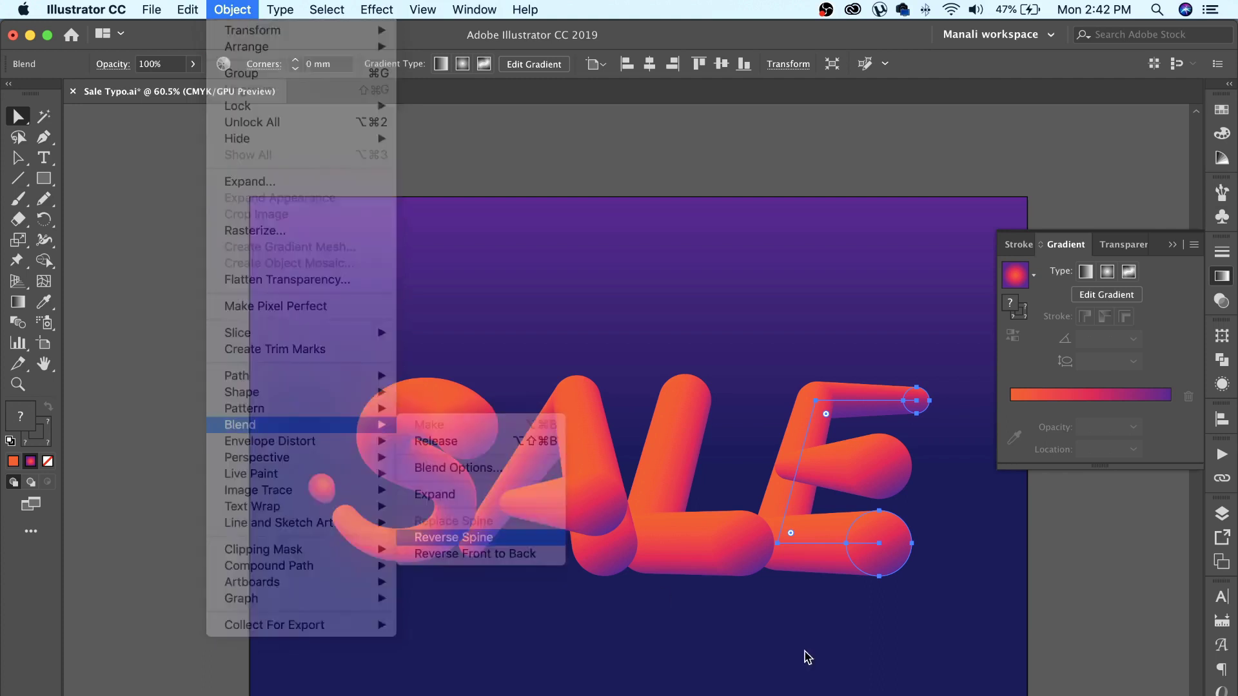
pyautogui.click(928, 653)
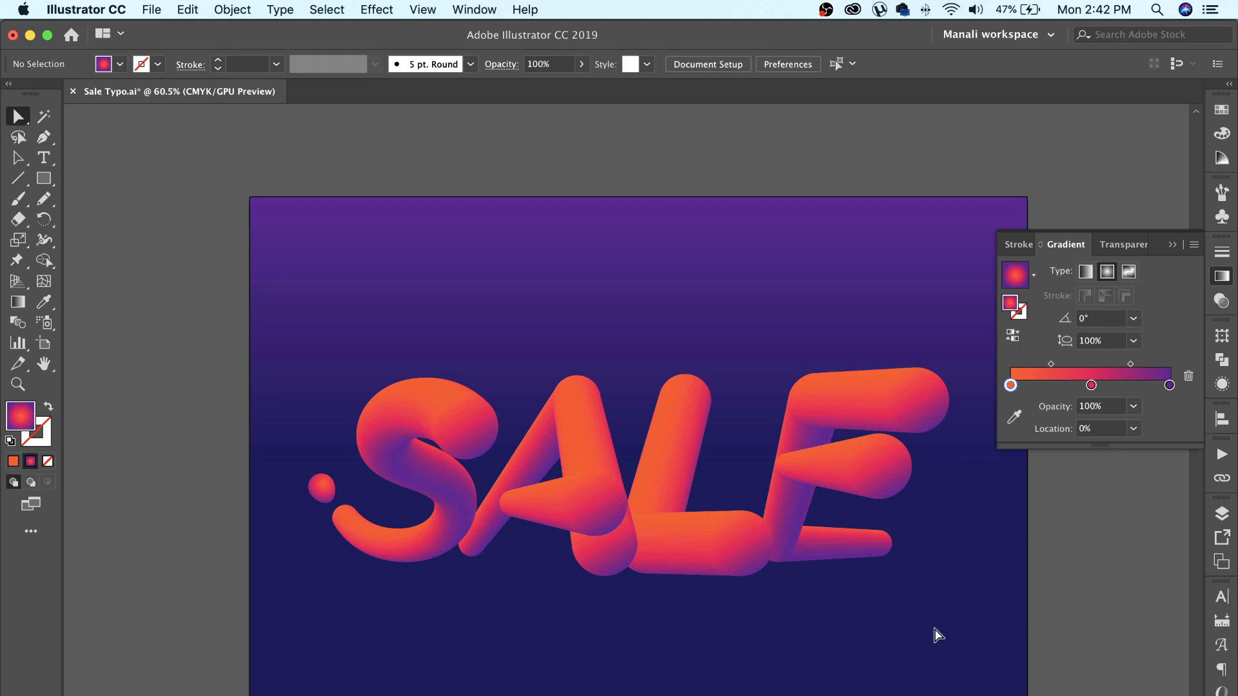
pyautogui.press('super+z')
pyautogui.press('super+z')
pyautogui.press('super+z')
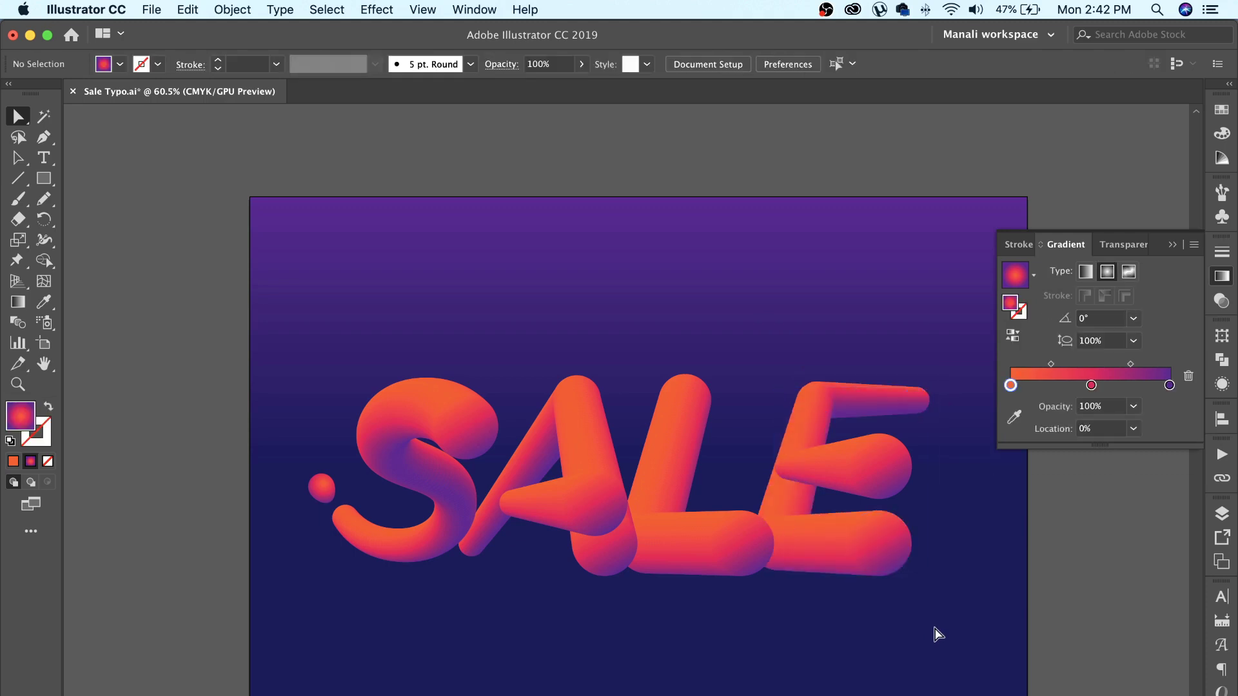
# Move the E's end circle beside the E and give it the droplet's radial gradient.
pyautogui.press('a')
pyautogui.click(912, 546)
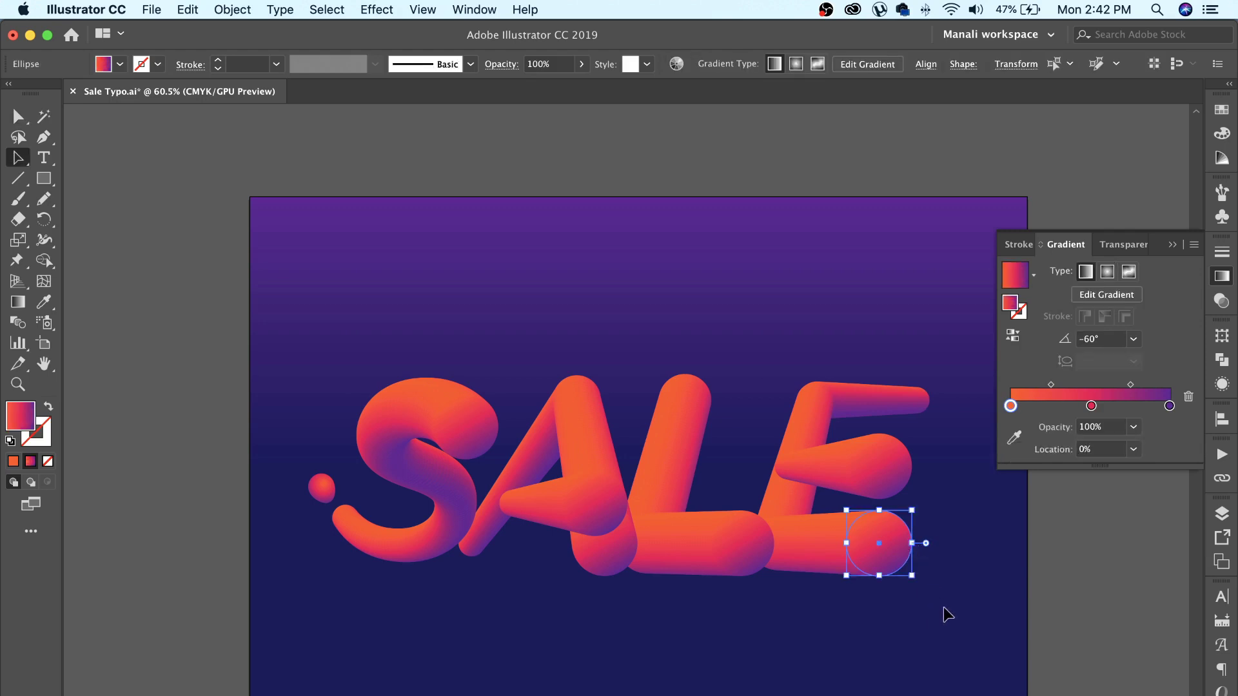
pyautogui.moveTo(906, 558)
pyautogui.mouseDown()
pyautogui.moveTo(935, 545)
pyautogui.moveTo(980, 566)
pyautogui.mouseUp()
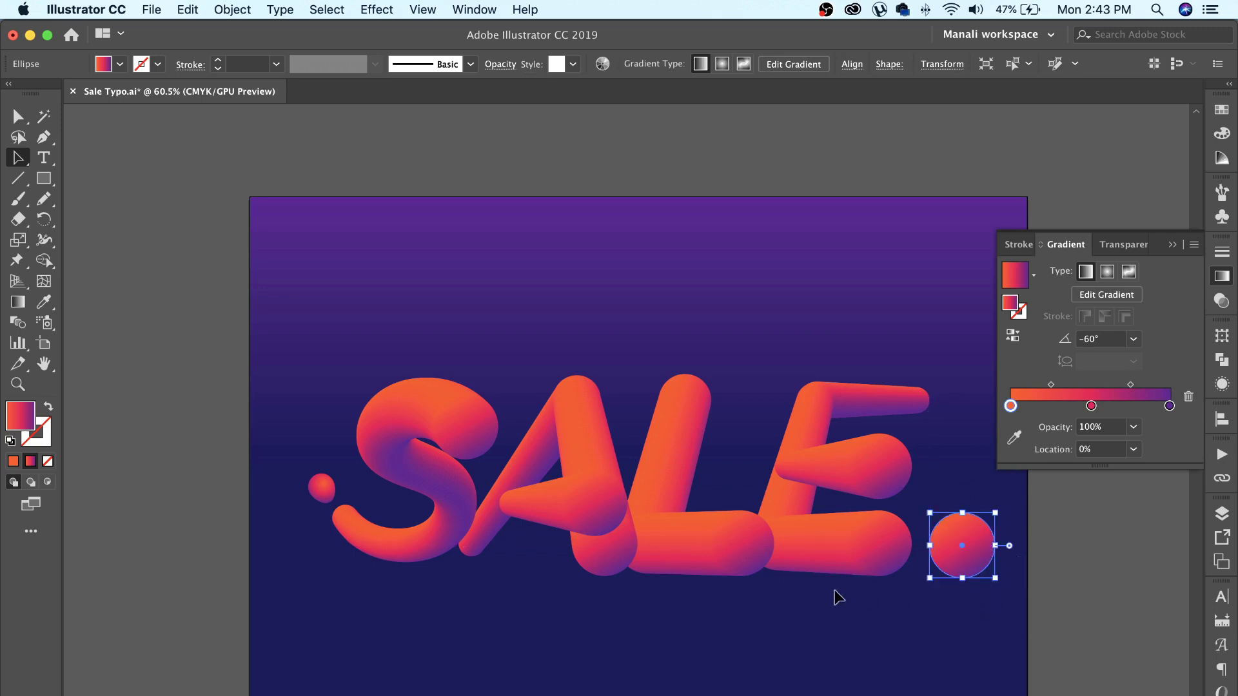
pyautogui.press('i')
pyautogui.click(324, 485)
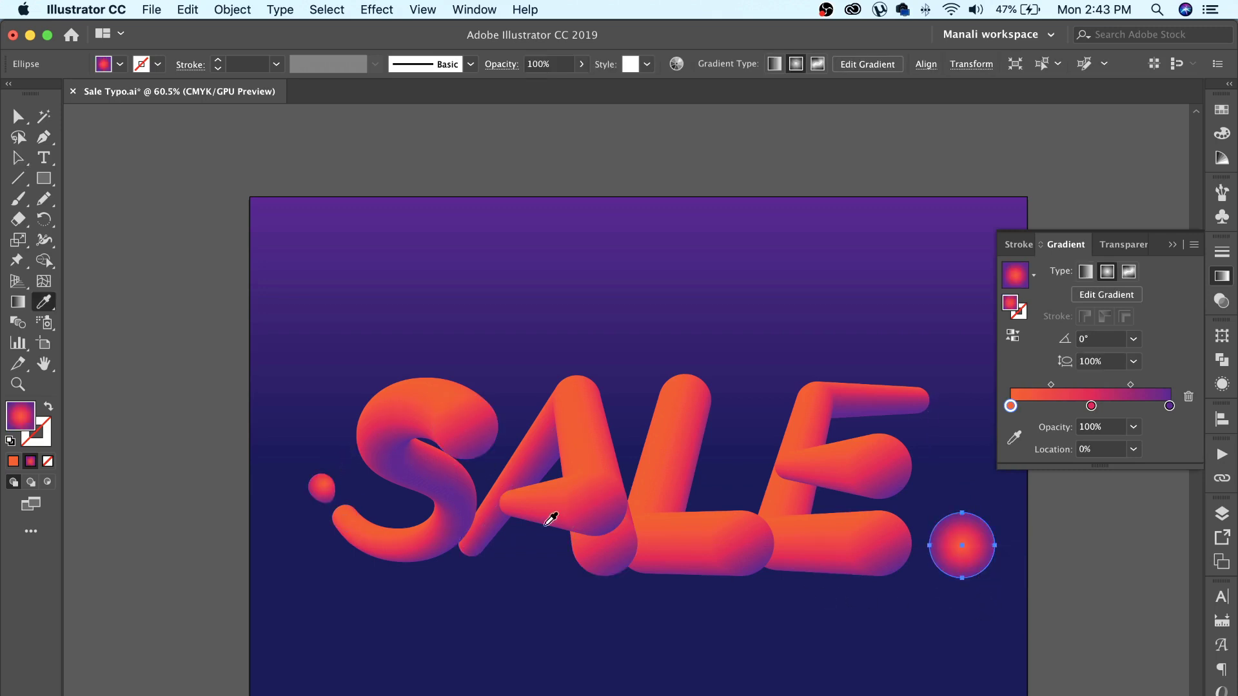
pyautogui.press('g')
pyautogui.moveTo(978, 545)
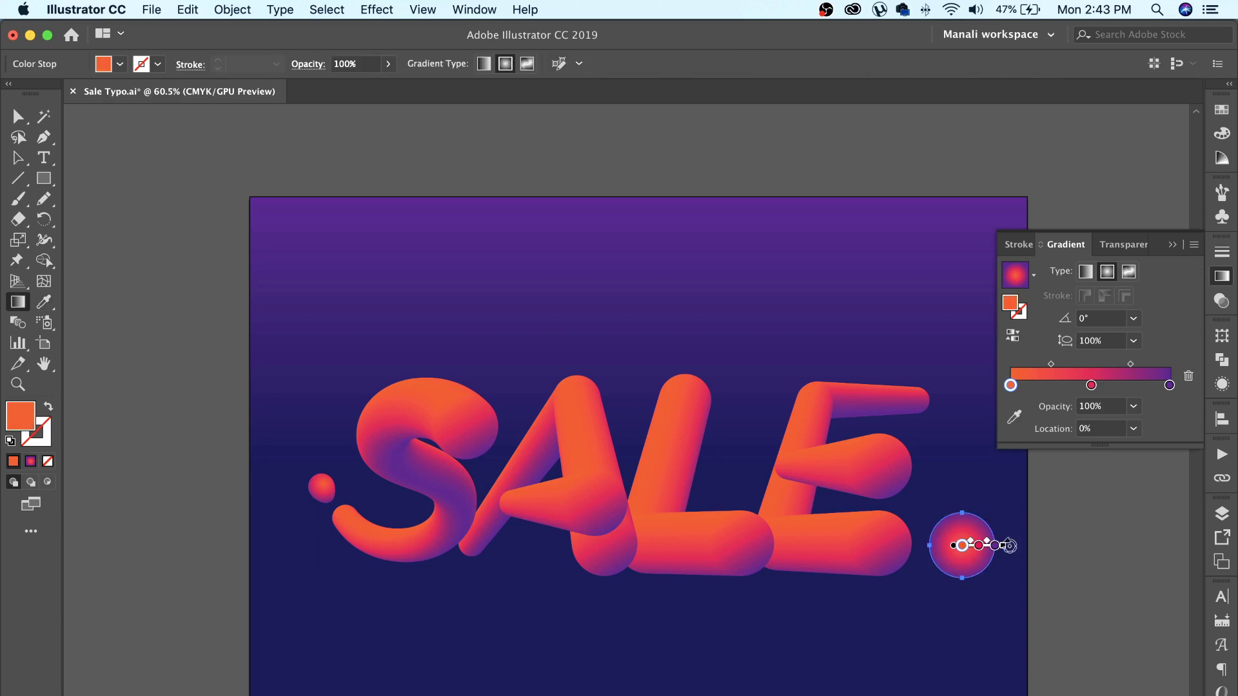
pyautogui.moveTo(1010, 545); pyautogui.dragTo(980, 539)
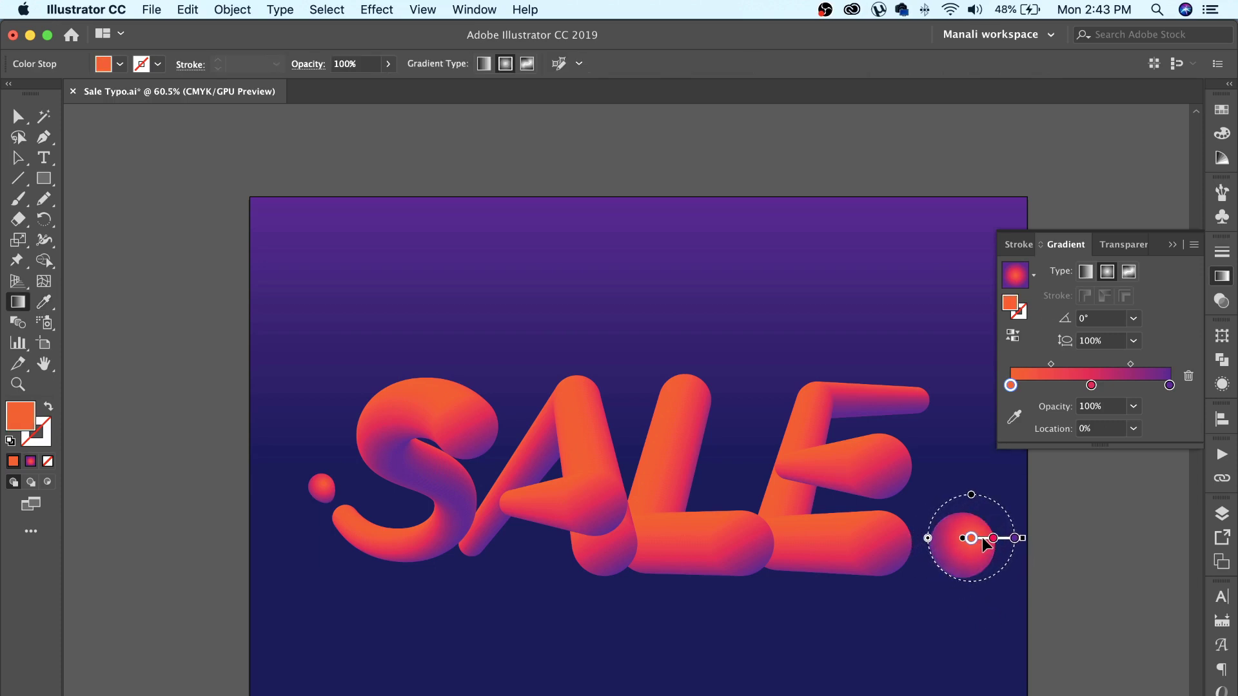
# Scale the new dot down to a small full-stop size after the E.
pyautogui.press('a')
pyautogui.click(921, 406)
pyautogui.click(948, 424)
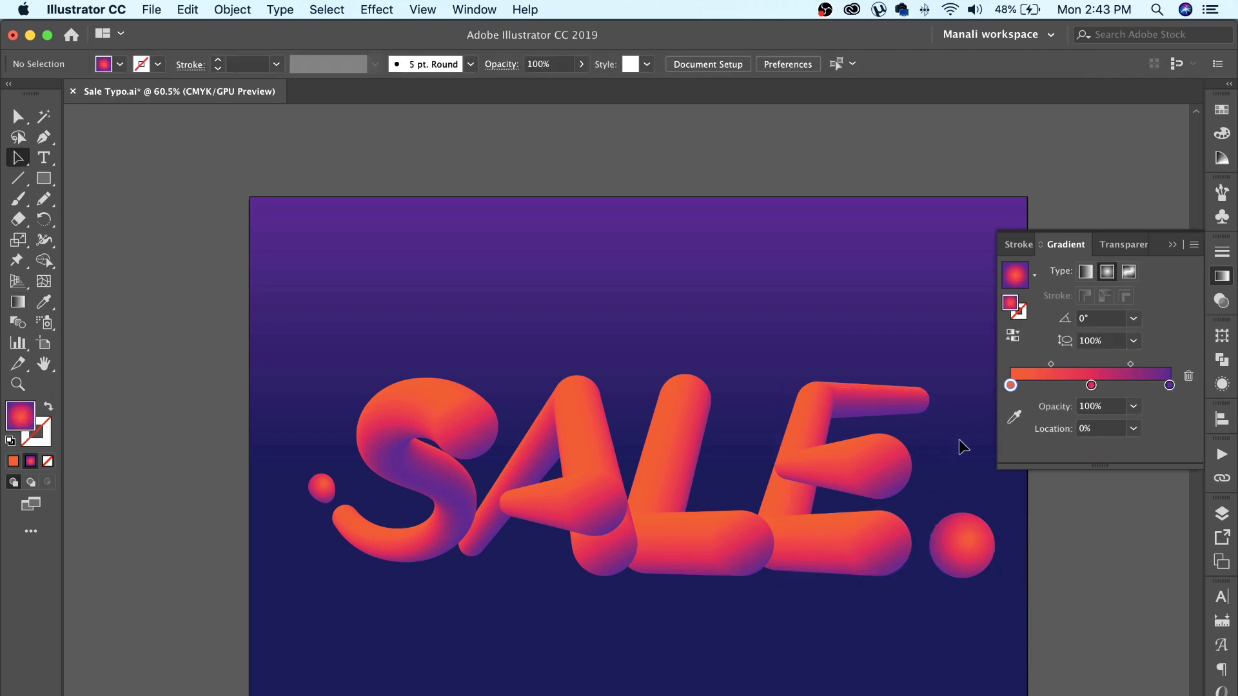
pyautogui.click(971, 548)
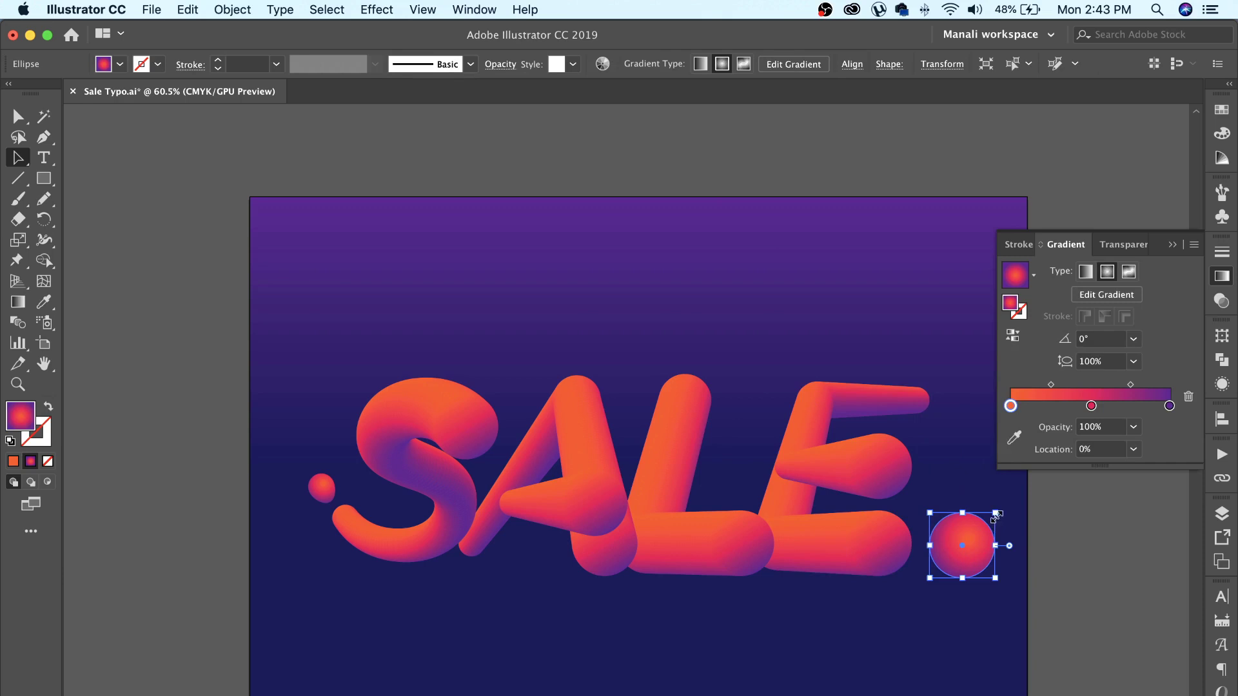
pyautogui.moveTo(996, 514); pyautogui.dragTo(958, 556)
pyautogui.click(993, 624)
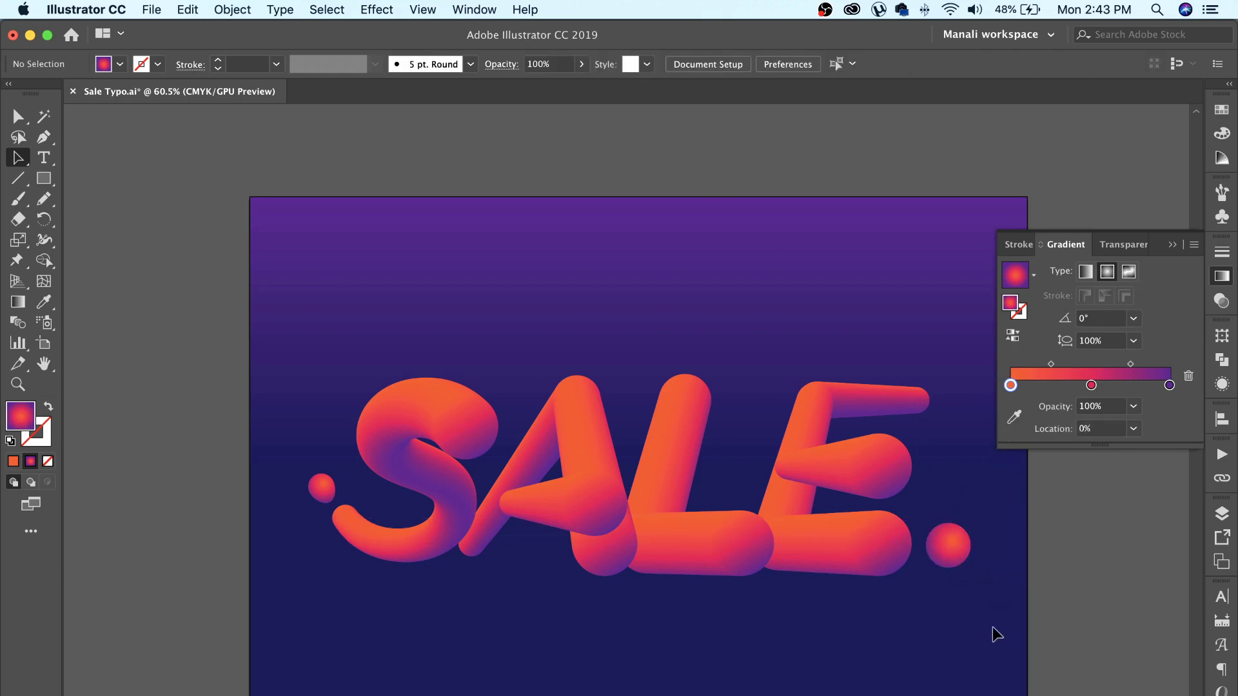
# Expand the dot into a plain editable path.
pyautogui.click(954, 560)
pyautogui.click(966, 593)
pyautogui.press('v')
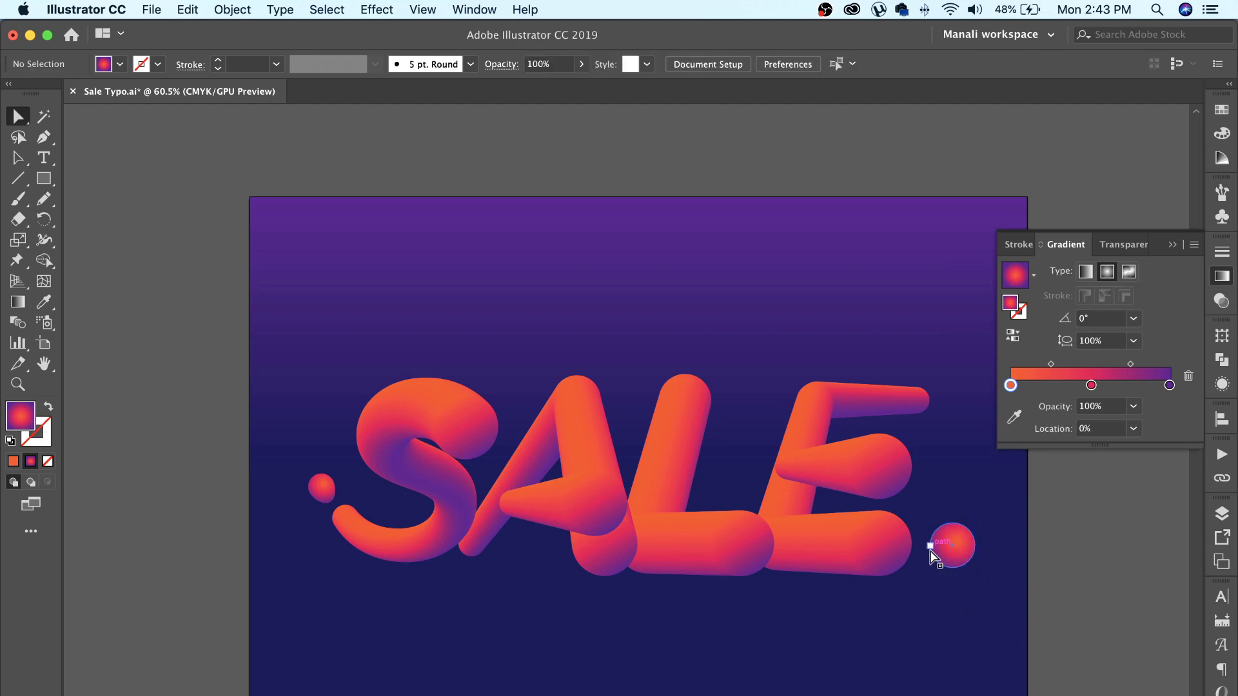
pyautogui.click(932, 555)
pyautogui.press('Left')
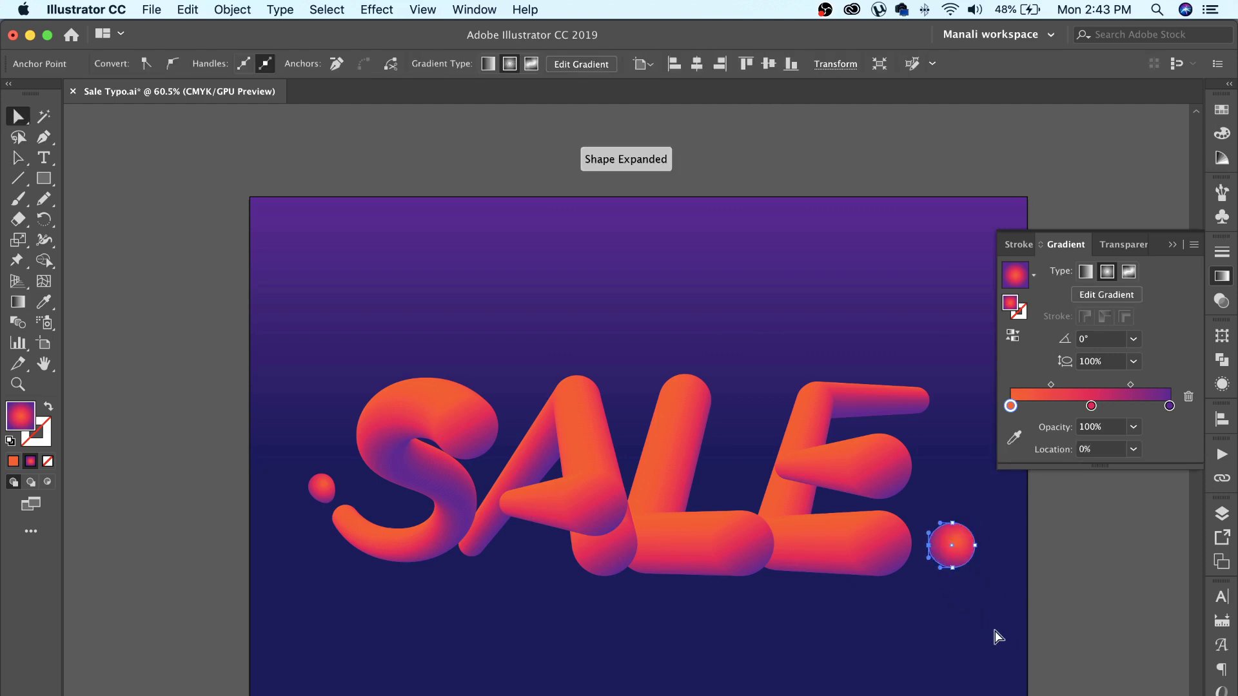
pyautogui.click(997, 637)
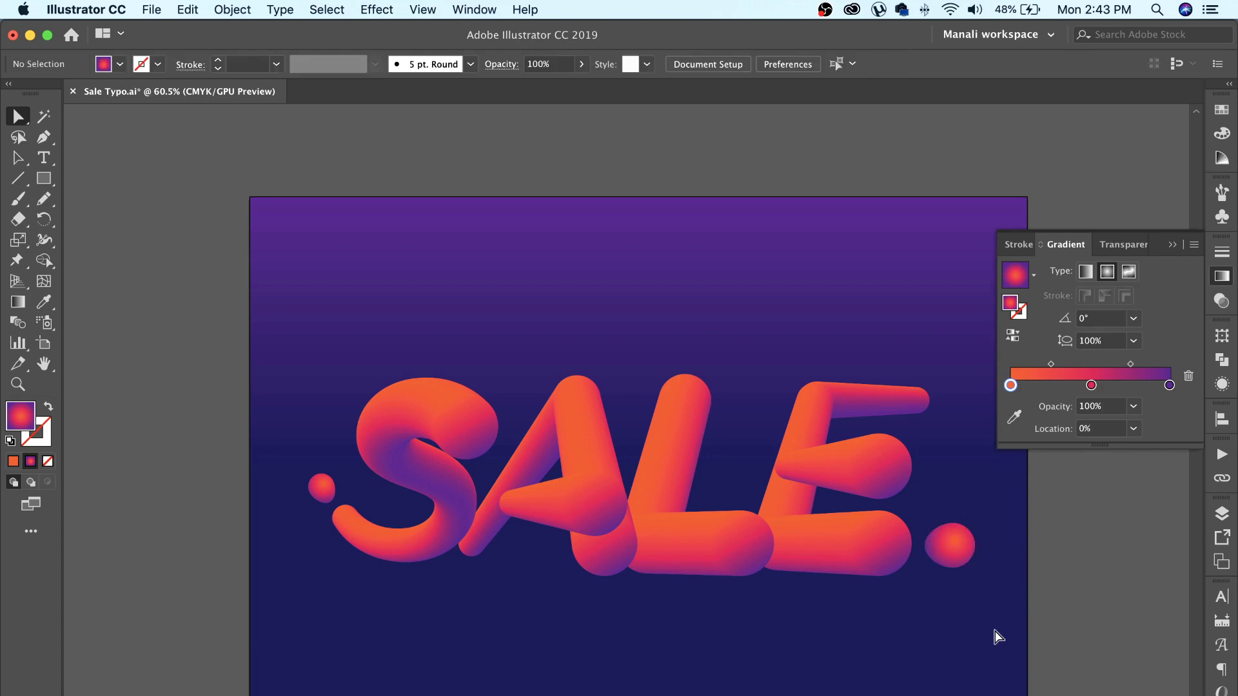
pyautogui.press('a')
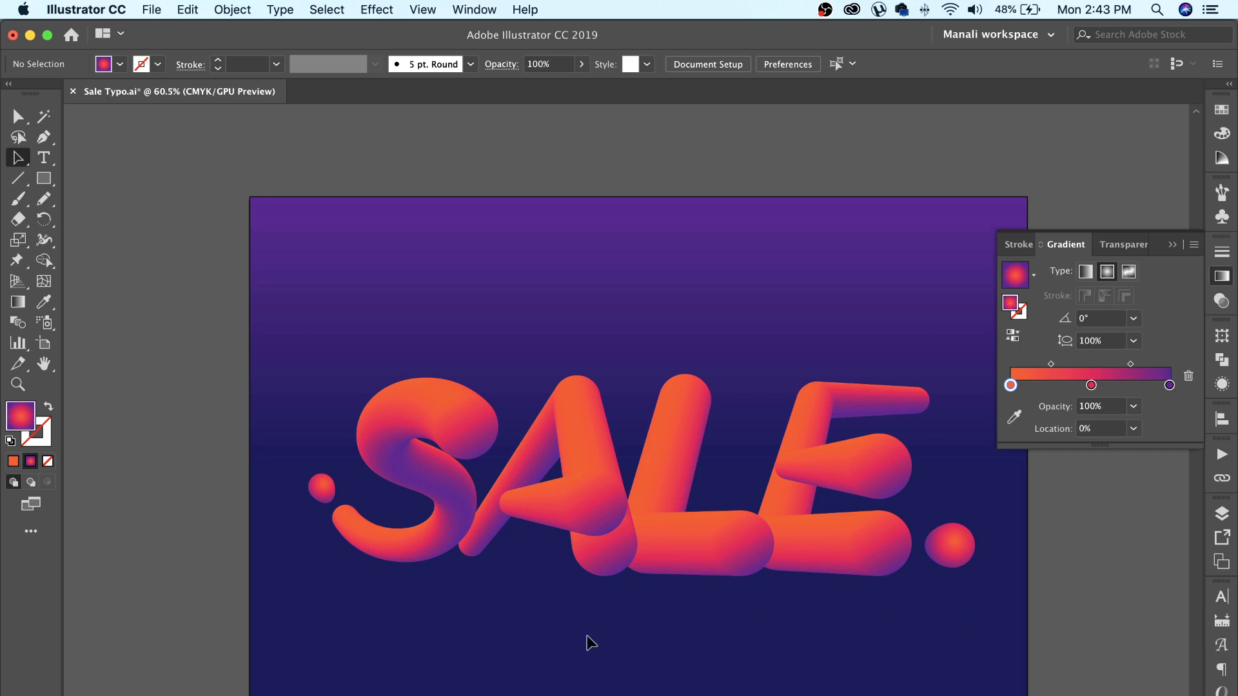
# Draw a wide, flat ellipse beneath the SALE lettering.
pyautogui.moveTo(43, 178); pyautogui.dragTo(89, 223)
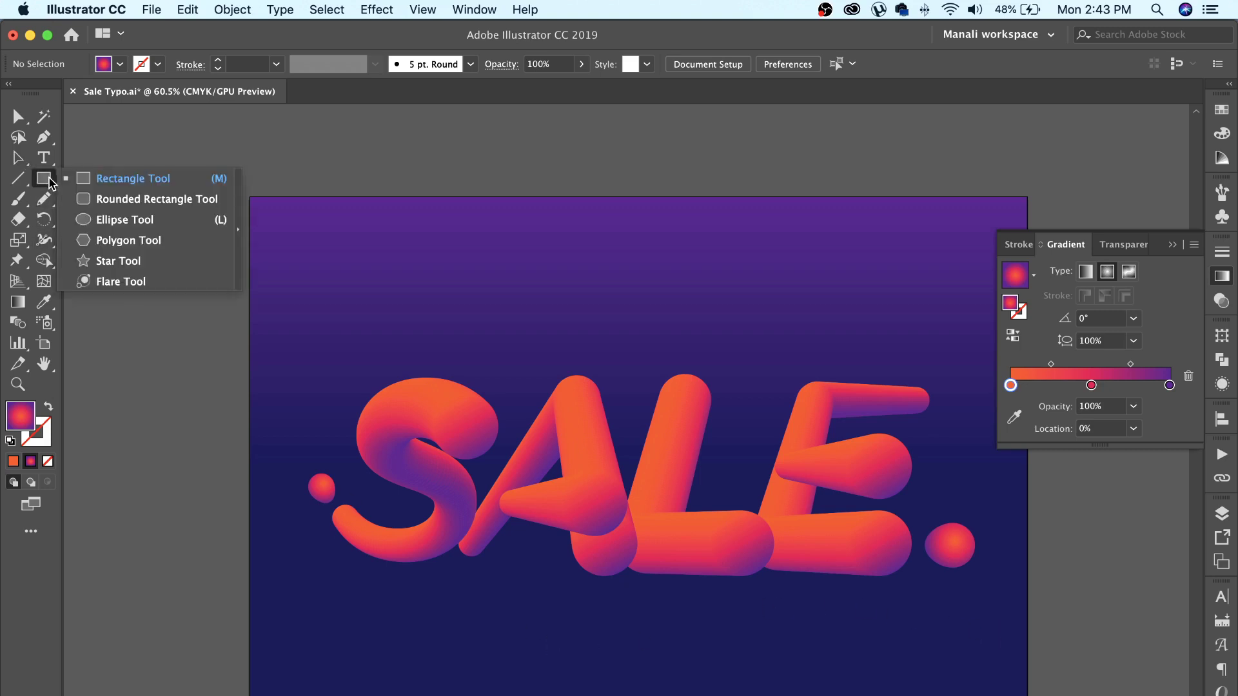
pyautogui.click(88, 223)
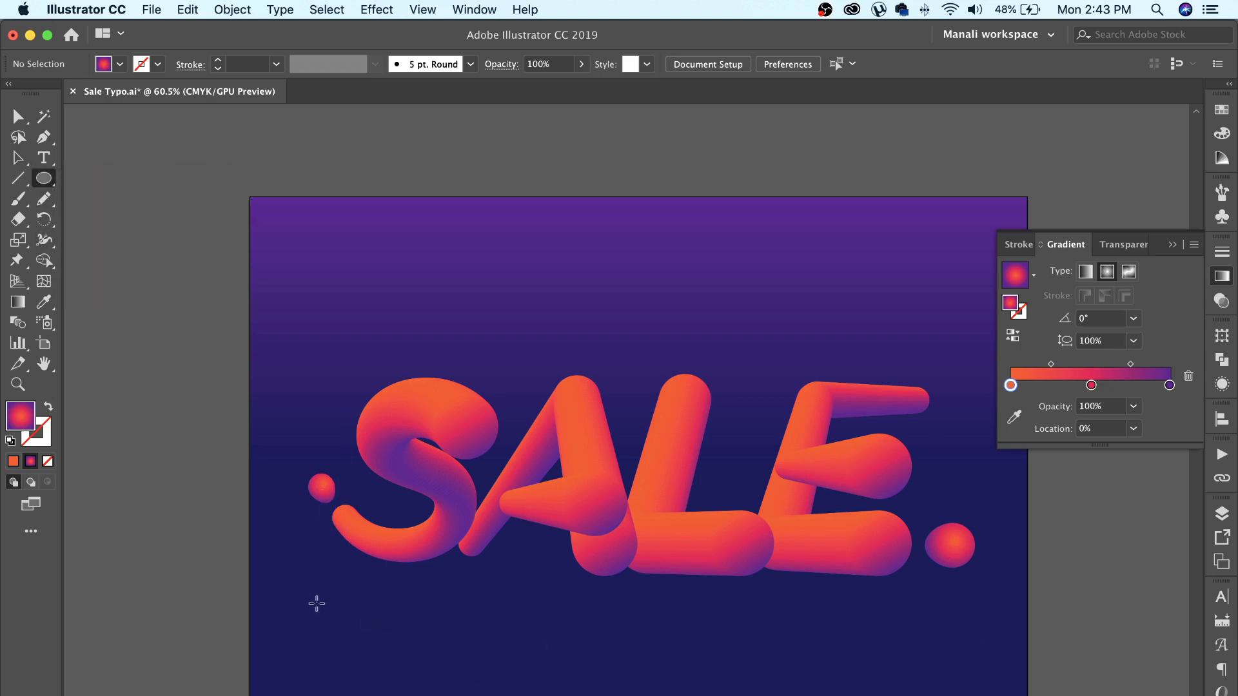
pyautogui.moveTo(317, 603); pyautogui.dragTo(940, 631)
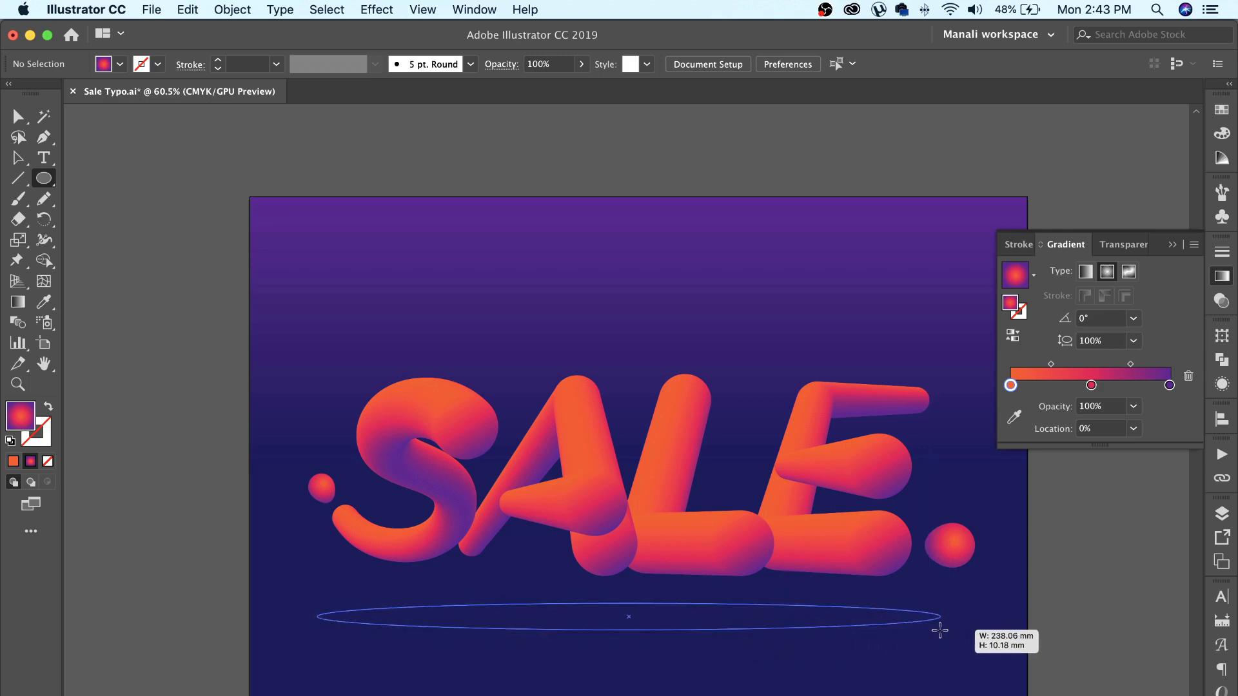
pyautogui.moveTo(941, 631); pyautogui.dragTo(958, 630)
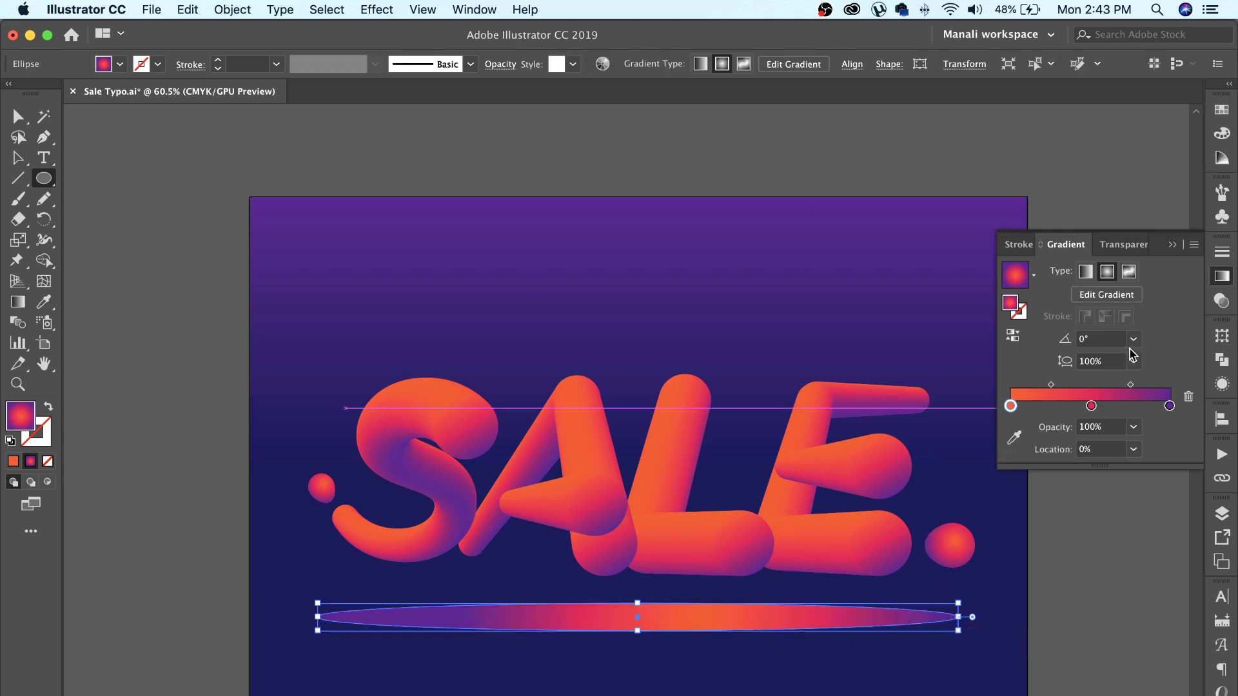
# Fill the ellipse with a 90° linear pink-to-purple gradient, removing the left stop.
pyautogui.click(1086, 271)
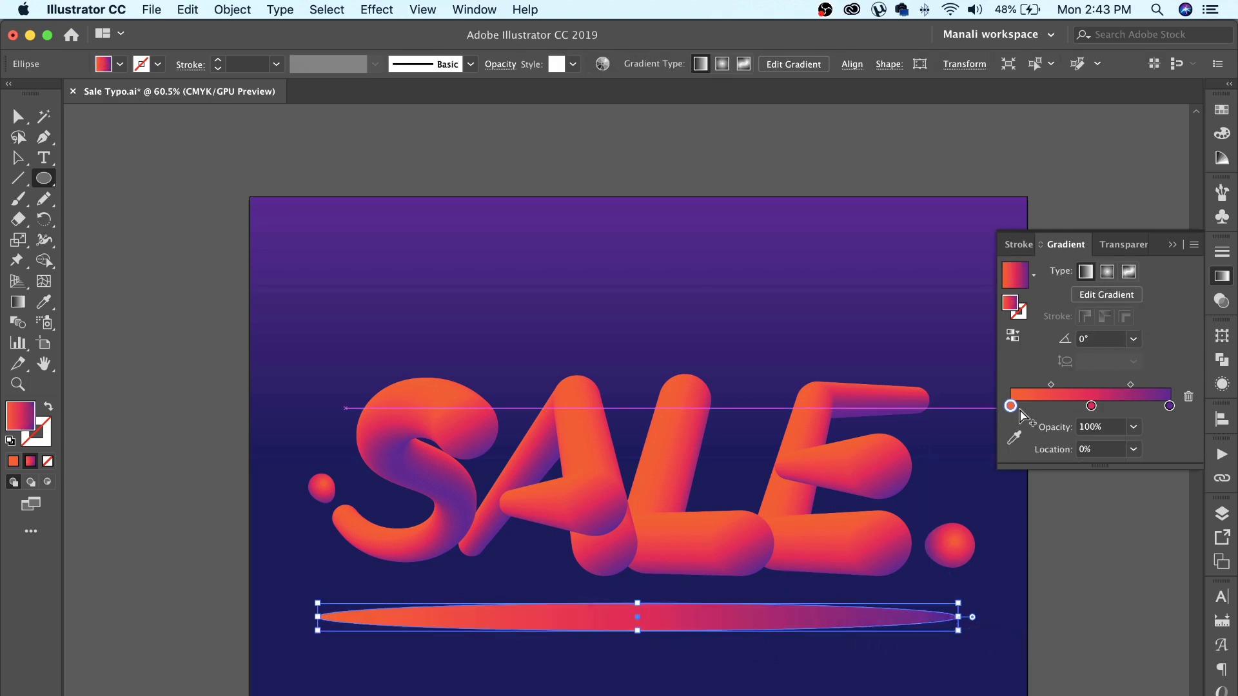
pyautogui.moveTo(1010, 406); pyautogui.dragTo(1014, 445)
pyautogui.moveTo(1092, 406); pyautogui.dragTo(1006, 408)
pyautogui.click(1133, 339)
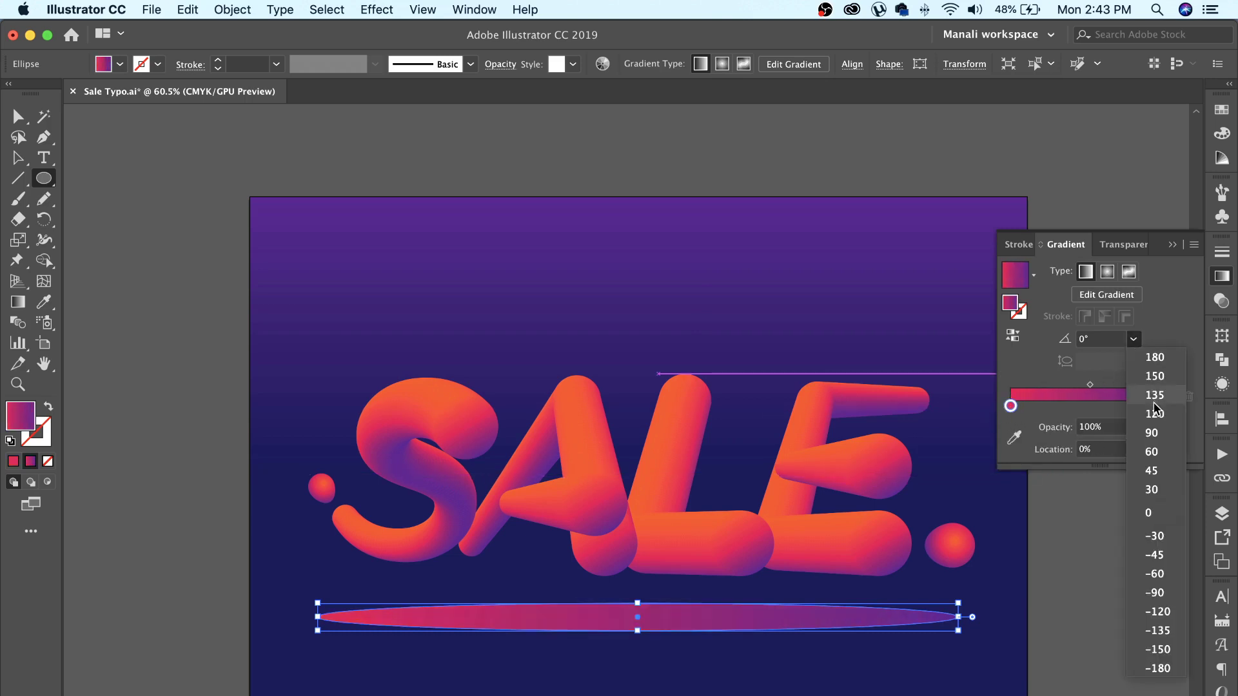
pyautogui.click(1153, 432)
pyautogui.press('a')
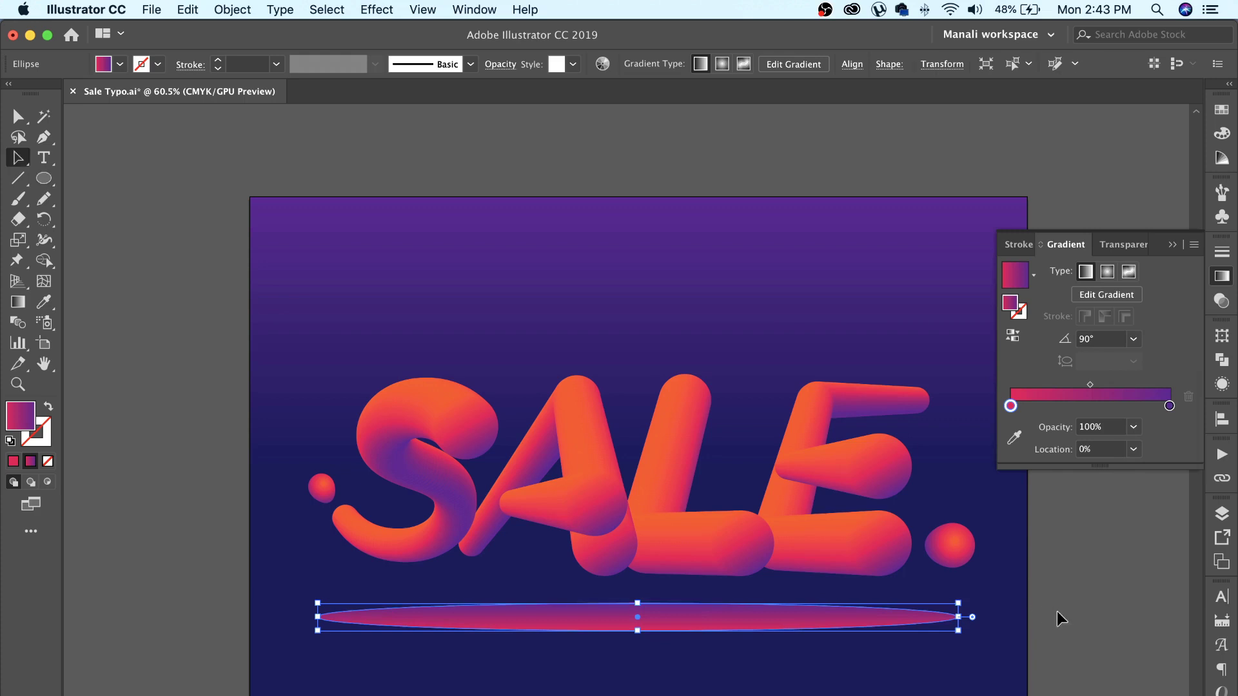
pyautogui.click(1063, 620)
pyautogui.click(918, 626)
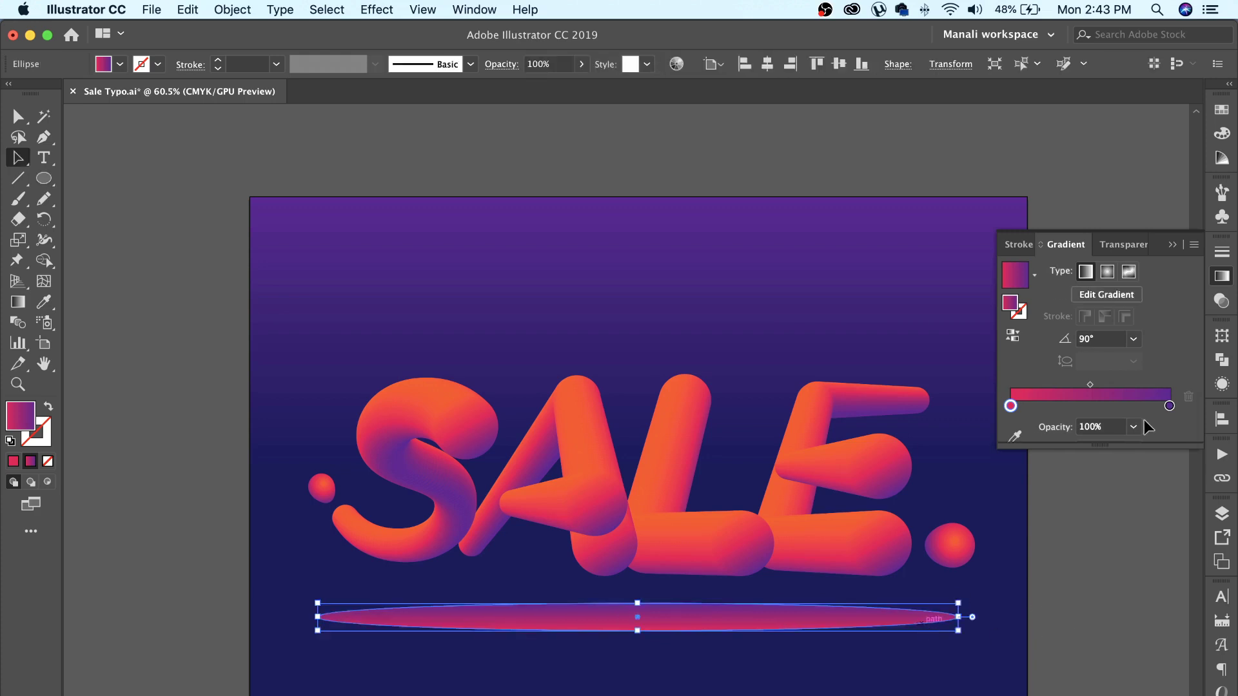
pyautogui.click(1222, 299)
pyautogui.click(1075, 274)
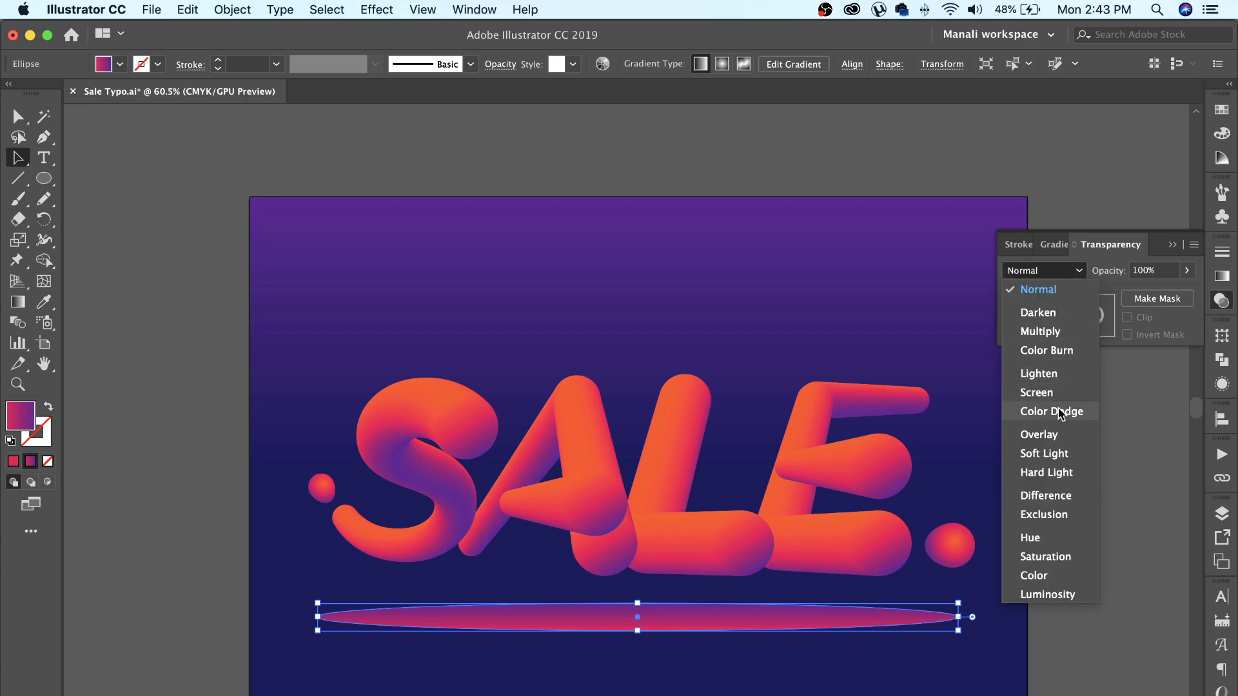
# Preview the ellipse with Overlay, then Screen blend modes.
pyautogui.click(1052, 434)
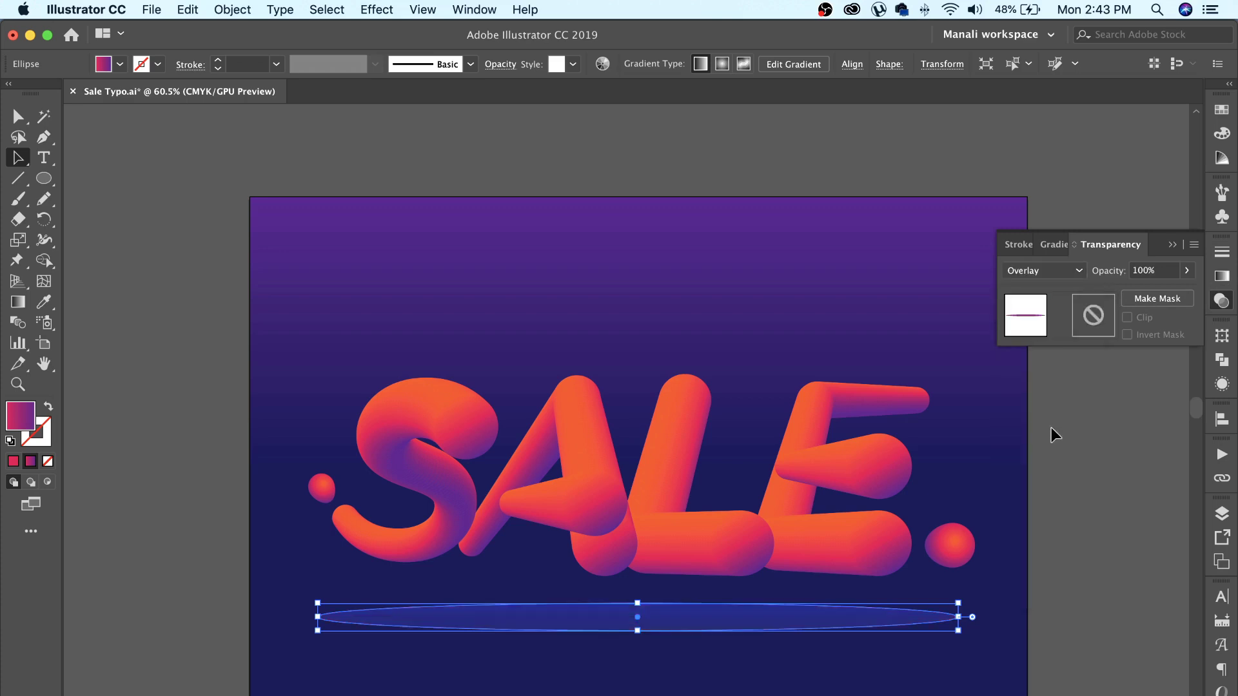
pyautogui.click(1080, 516)
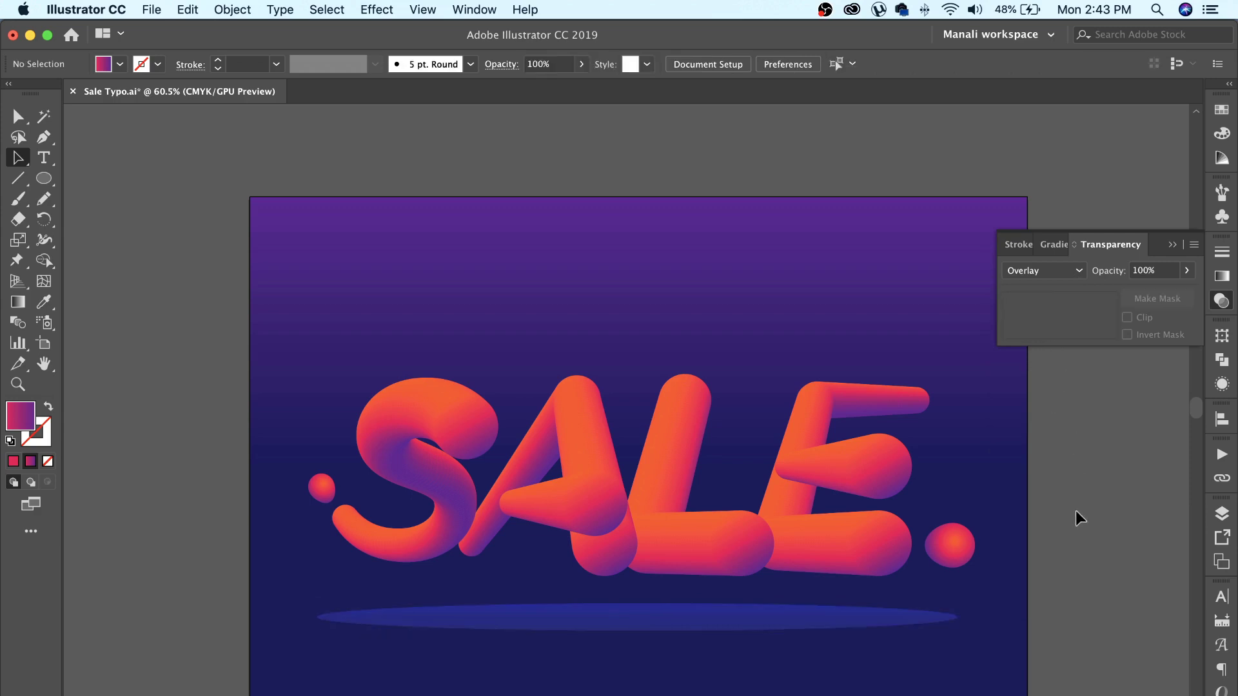
pyautogui.click(939, 623)
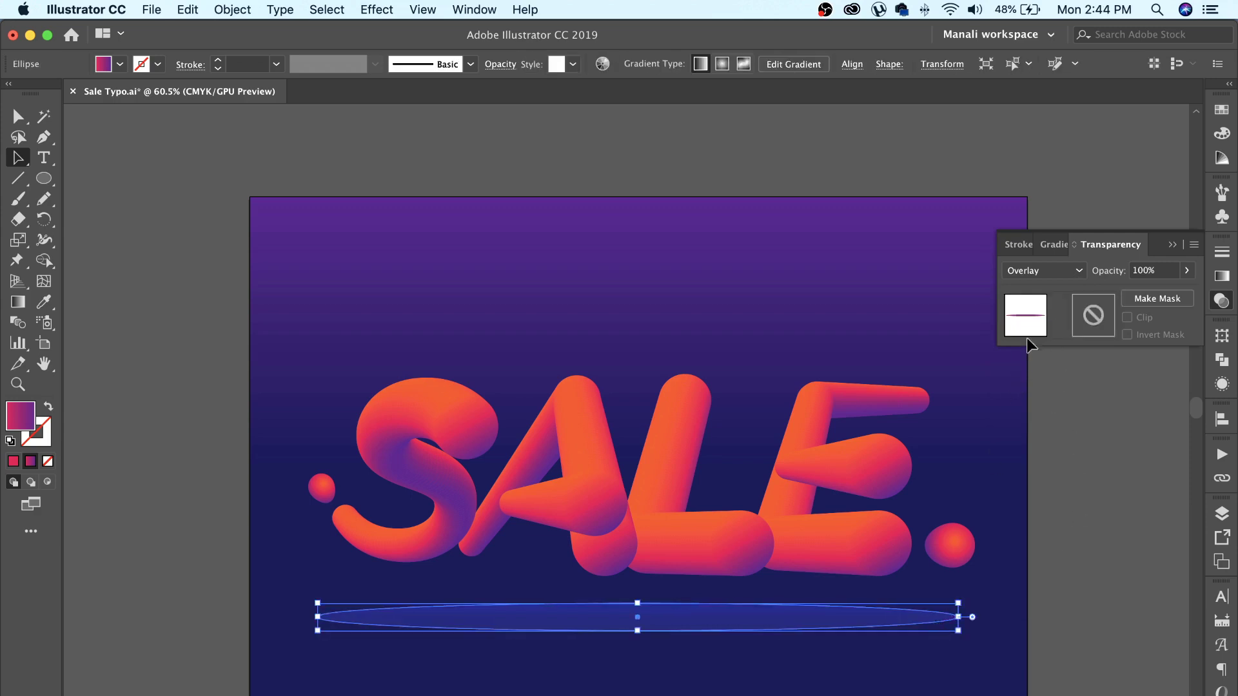
pyautogui.click(1044, 270)
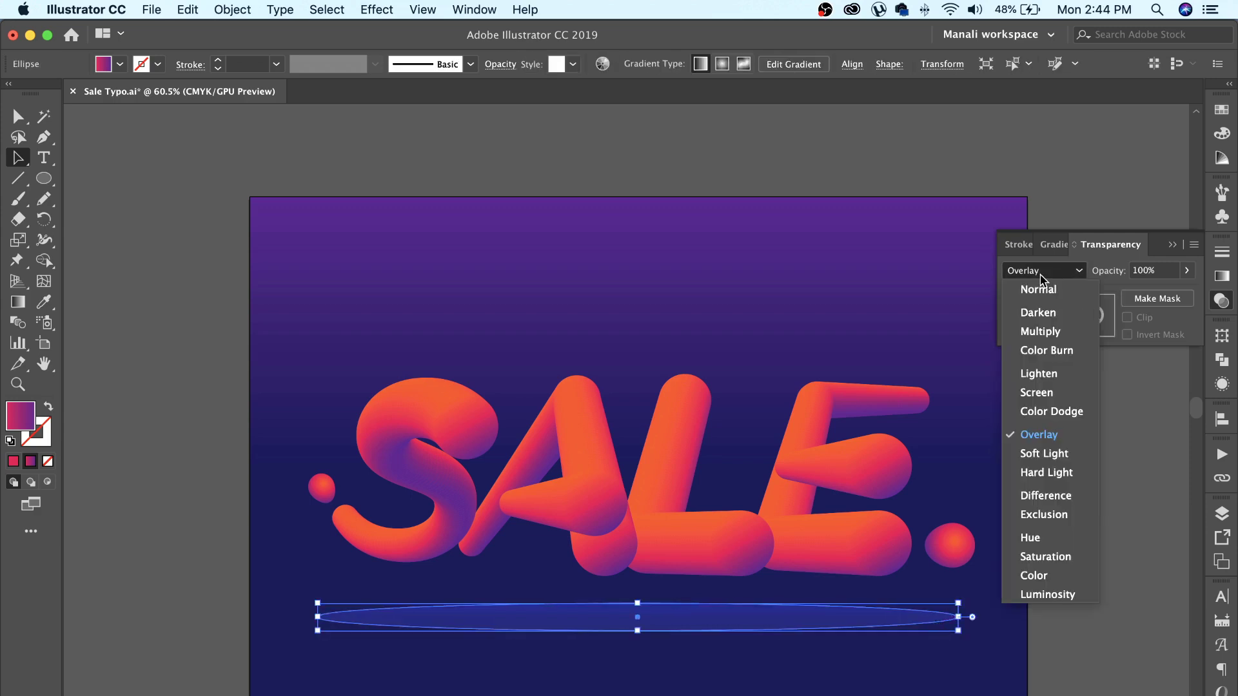
pyautogui.click(1037, 393)
pyautogui.click(1049, 444)
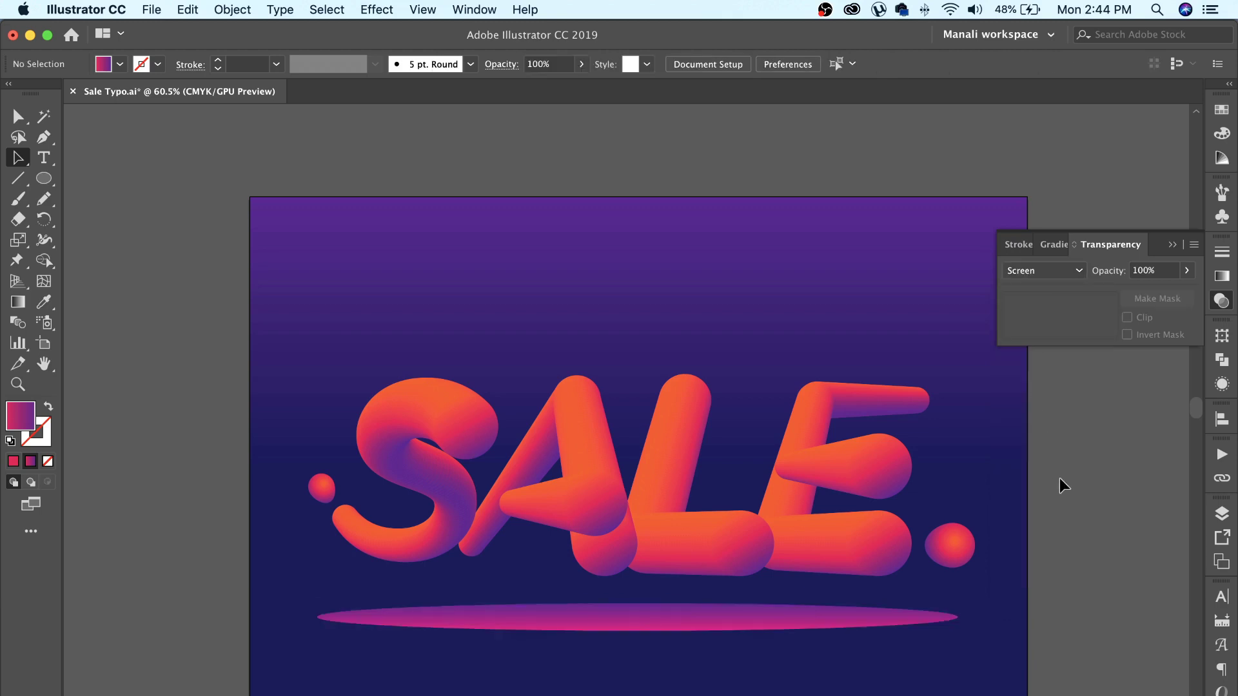
pyautogui.click(949, 620)
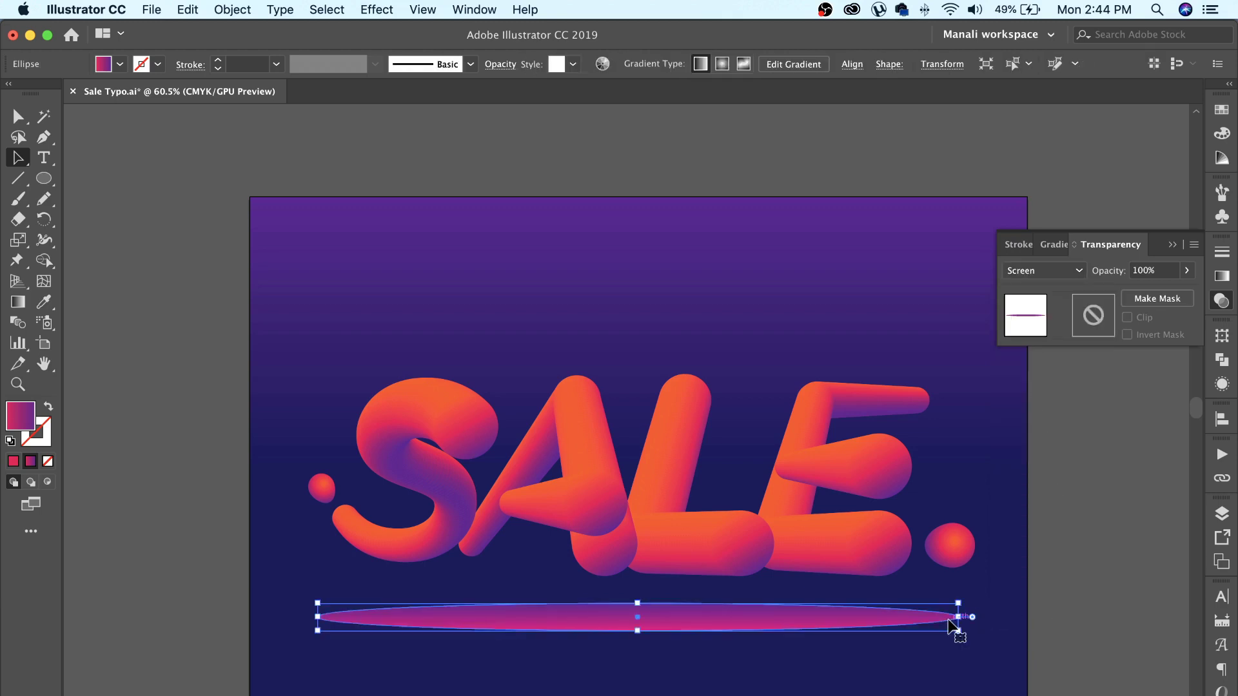
# Try Color Dodge, Lighten and Soft Light blend modes on the ellipse.
pyautogui.click(1074, 271)
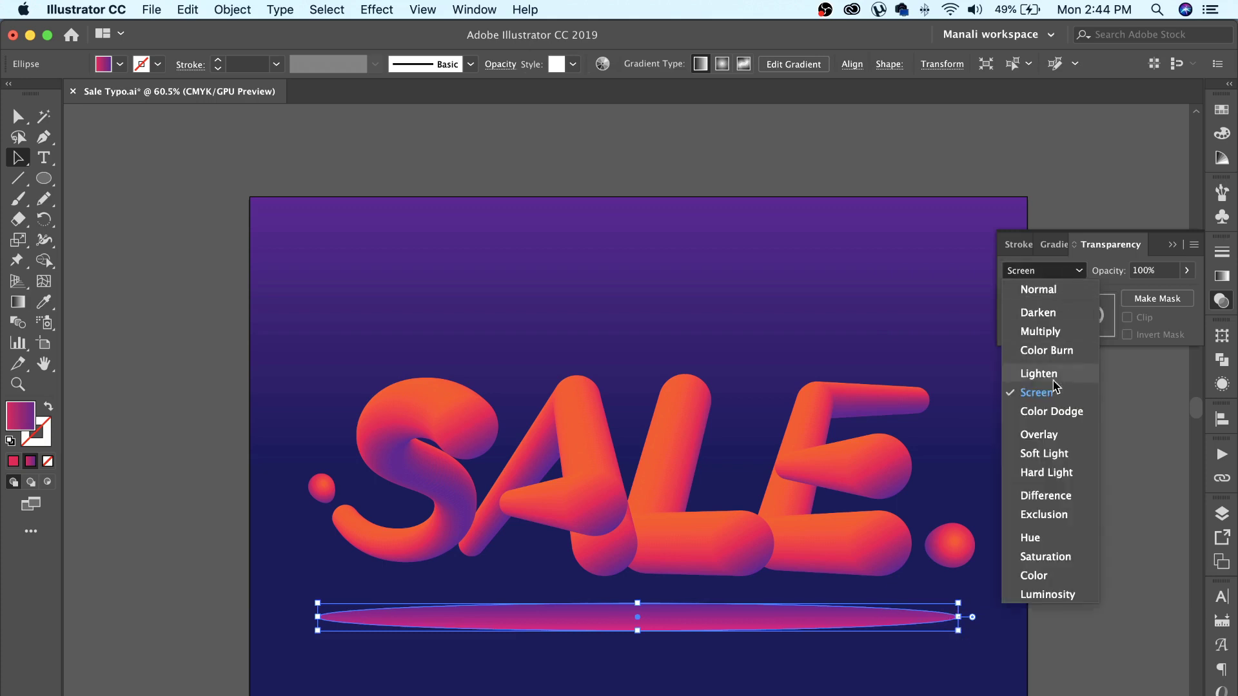
pyautogui.click(1058, 414)
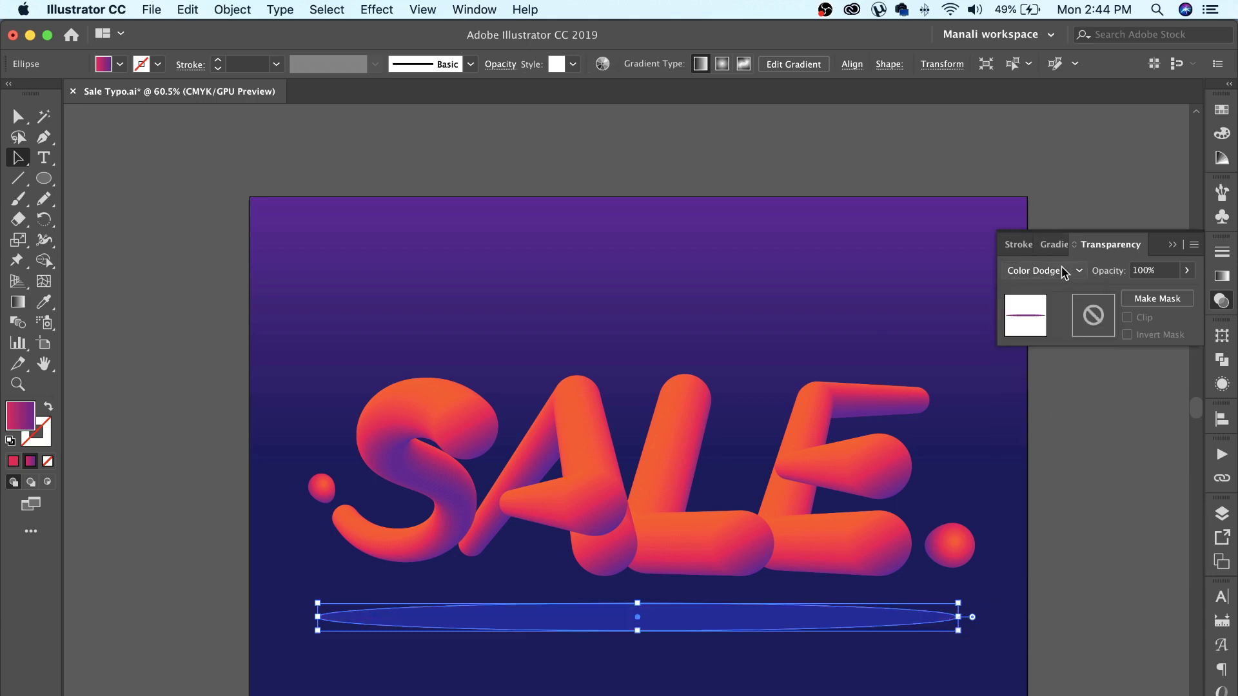
pyautogui.click(1057, 271)
pyautogui.click(1031, 367)
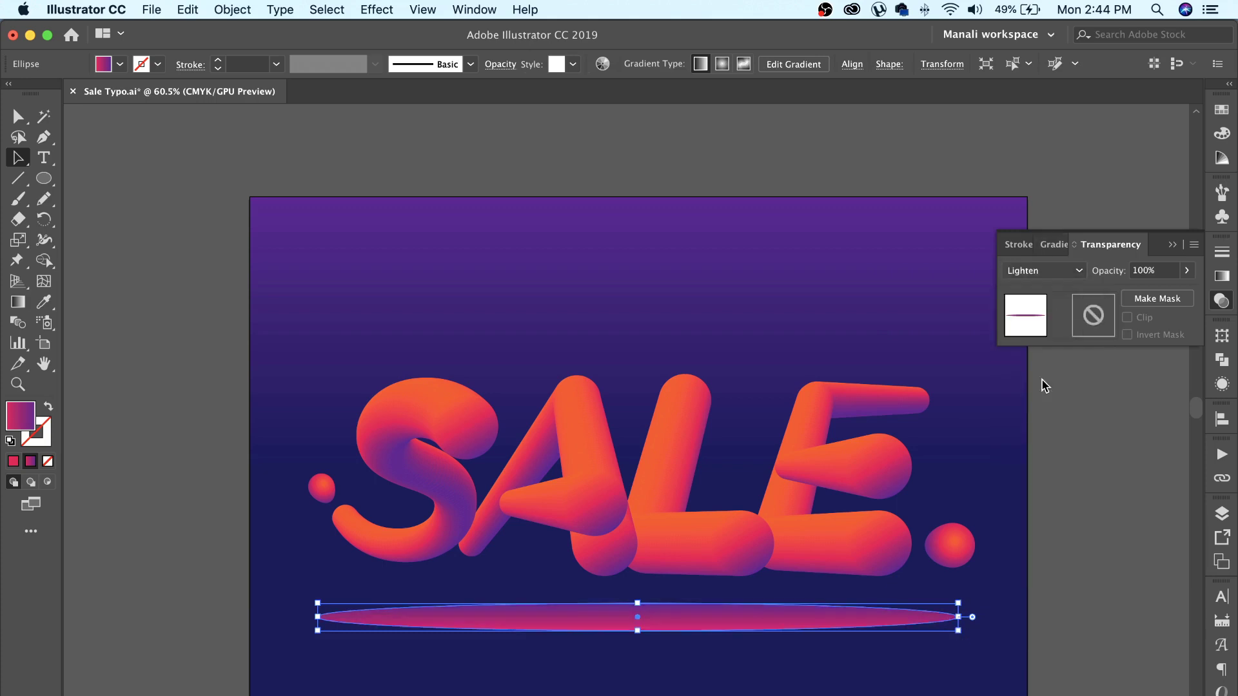
pyautogui.click(1044, 271)
pyautogui.click(1050, 458)
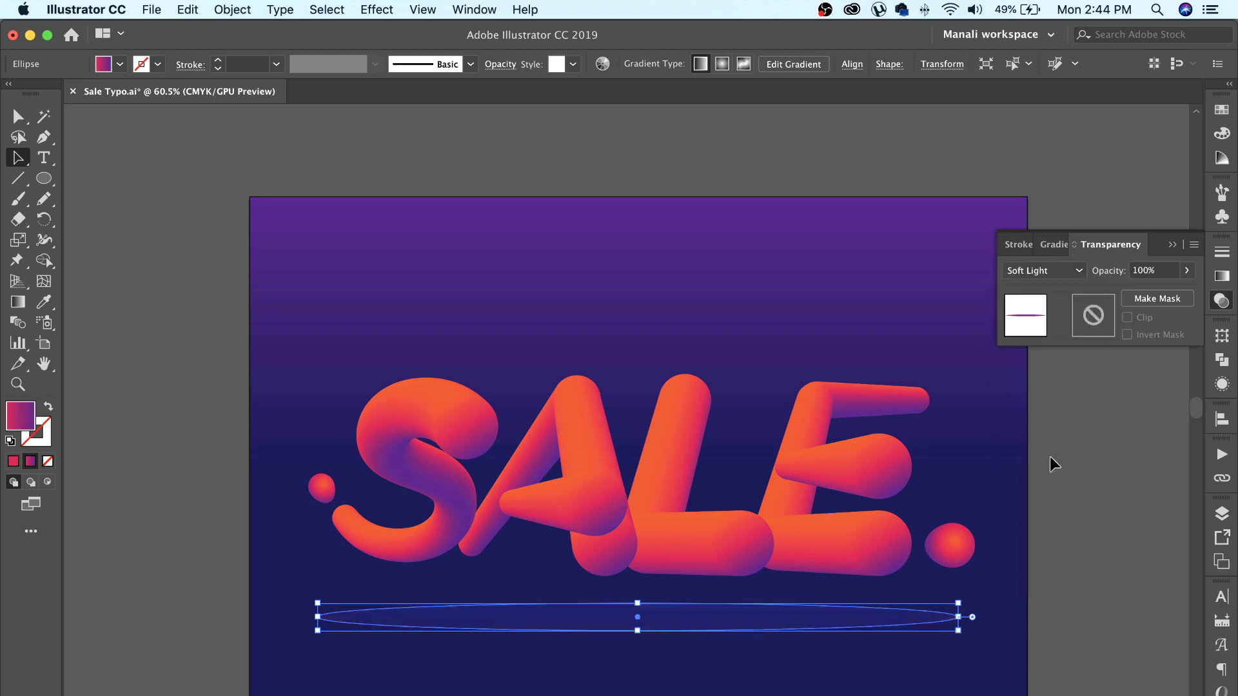
# Settle the shadow ellipse on the Overlay blend mode.
pyautogui.click(1056, 271)
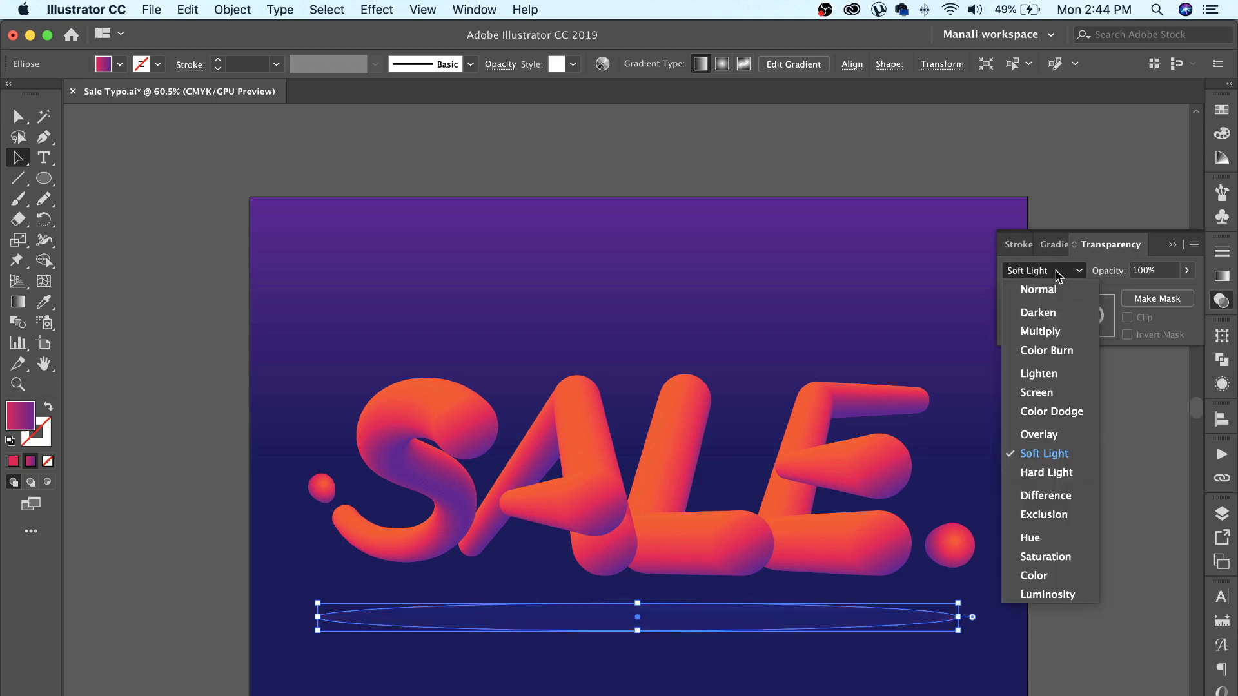
pyautogui.click(1058, 435)
pyautogui.click(1076, 526)
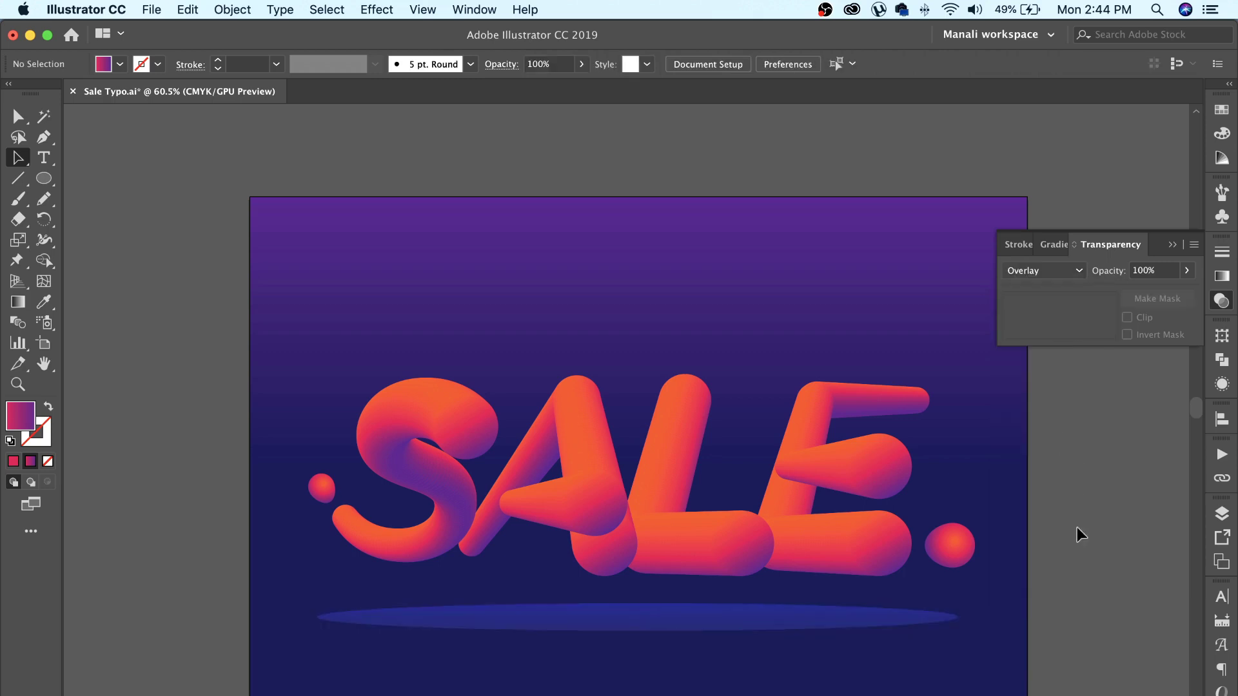
pyautogui.click(791, 629)
pyautogui.click(801, 663)
# Close the Transparency panel, save Sale Typo, and view it in full screen mode.
pyautogui.scroll(1, 810, 657)
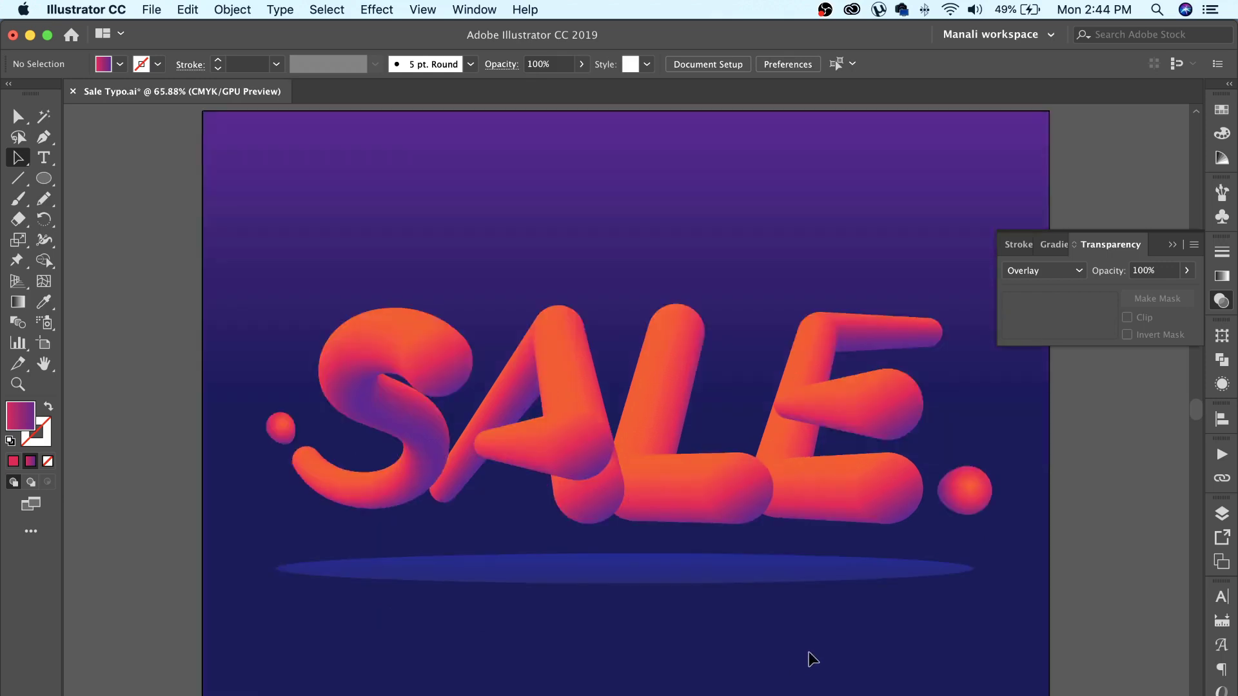
pyautogui.click(1172, 246)
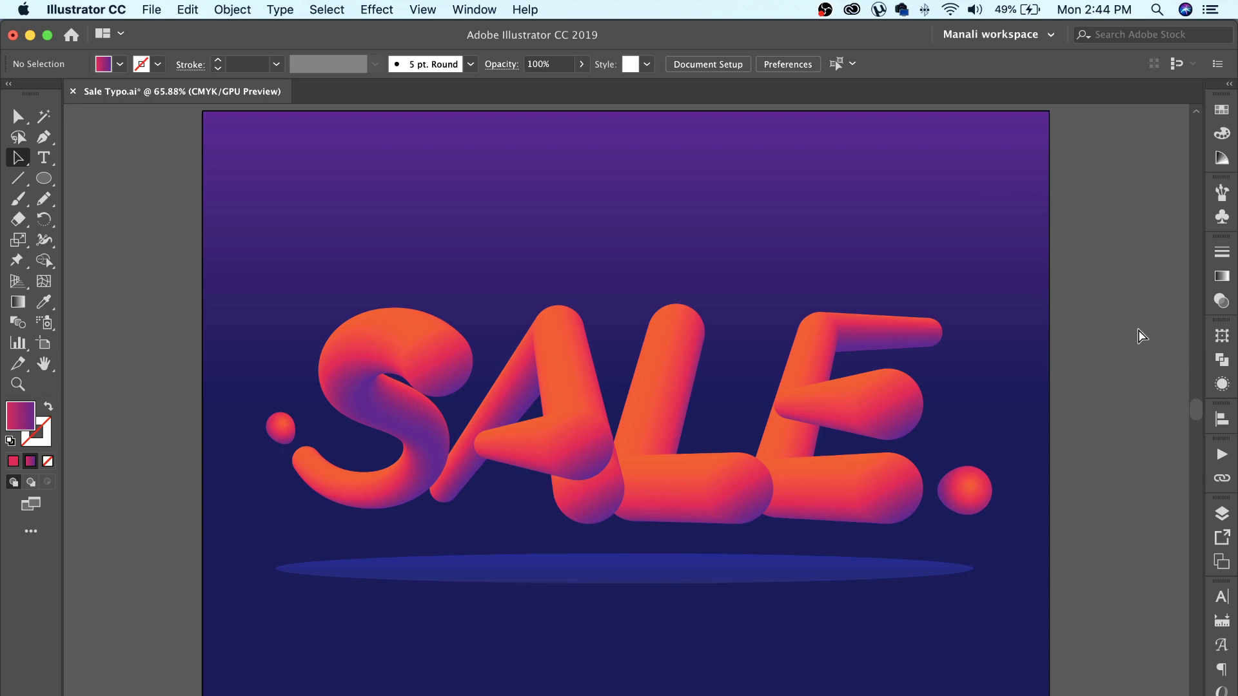
pyautogui.press('super+s')
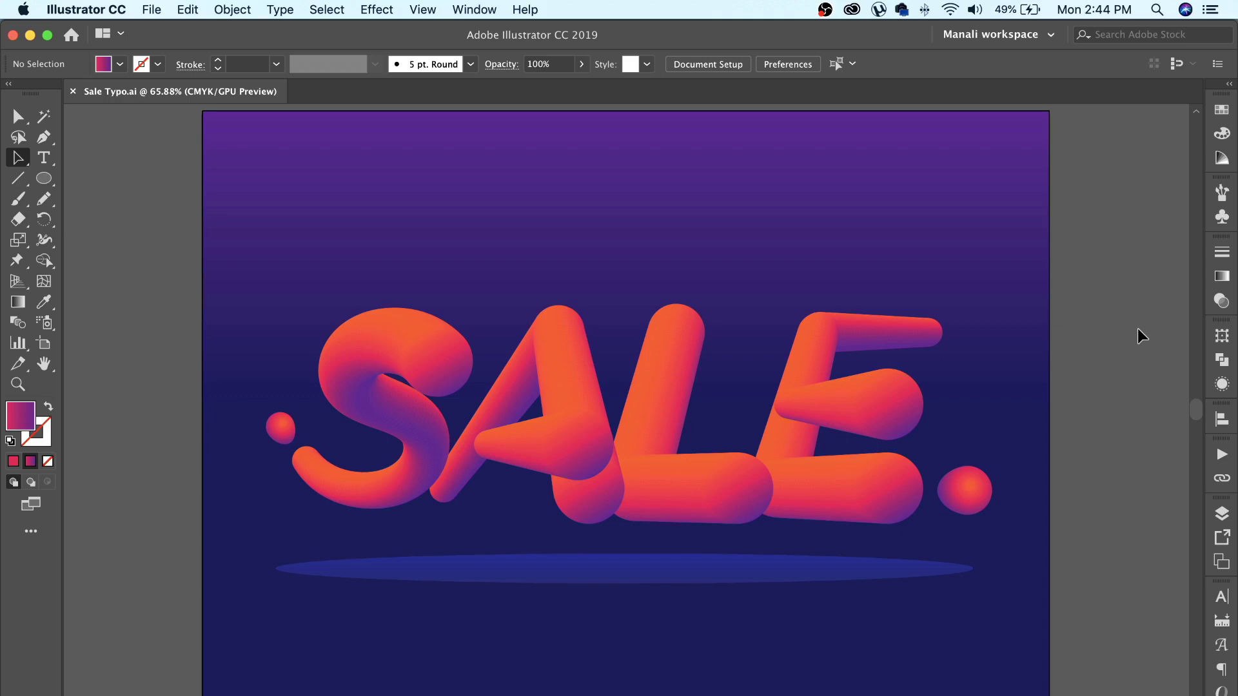
pyautogui.press('f')
pyautogui.press('f')
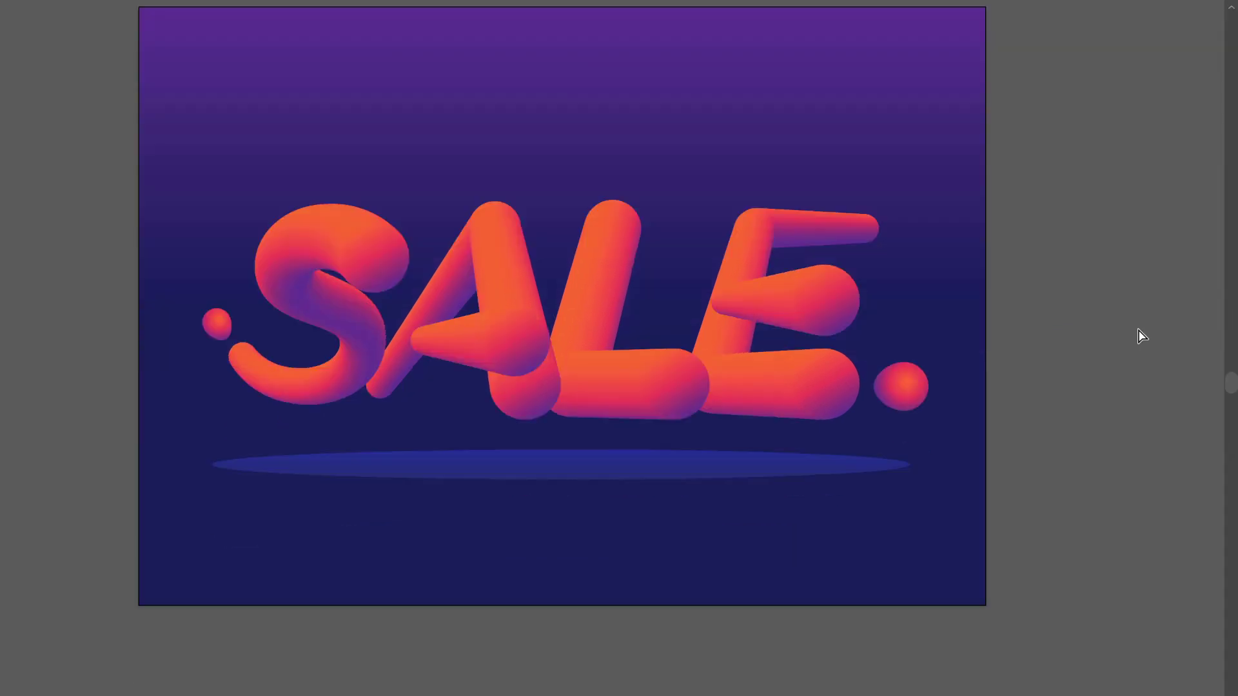